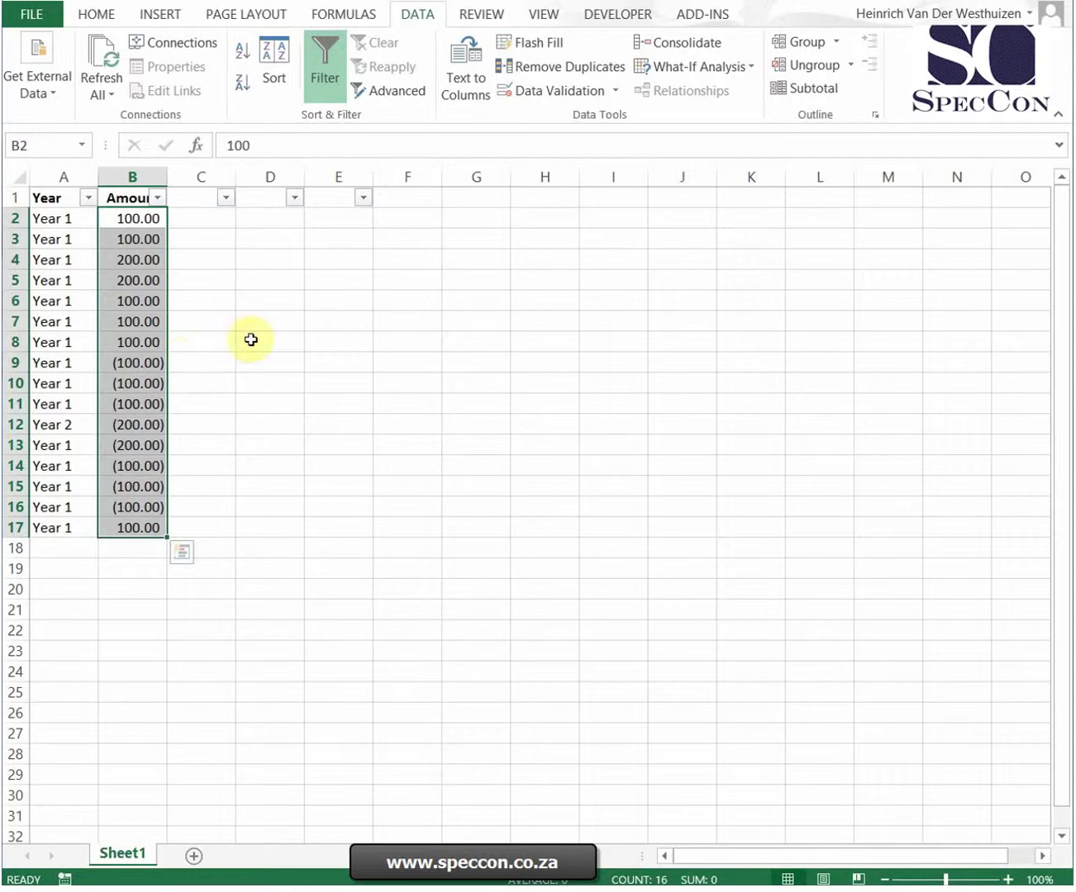
# Step: Copy the Year 2 entry from cell A12 to cell A16
pyautogui.moveTo(248, 341); pyautogui.dragTo(207, 341)
pyautogui.click(70, 424)
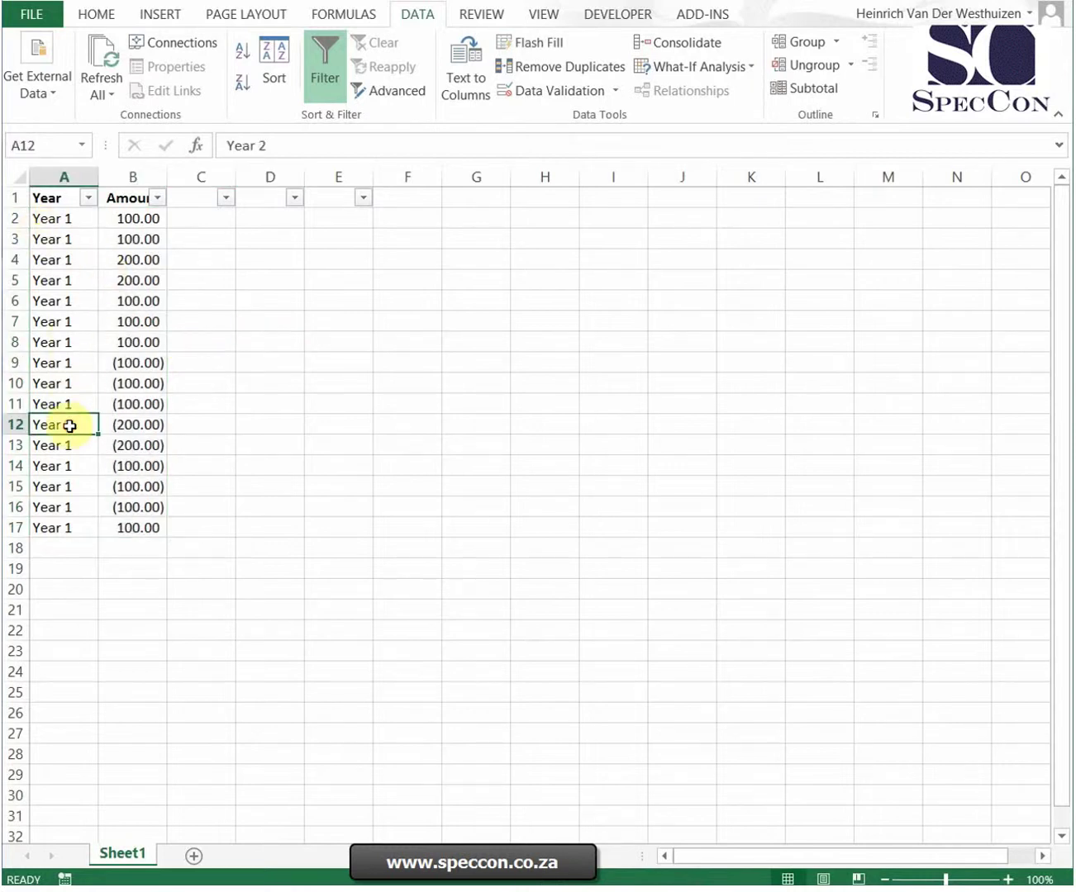
pyautogui.hotkey('ctrl', 'c')
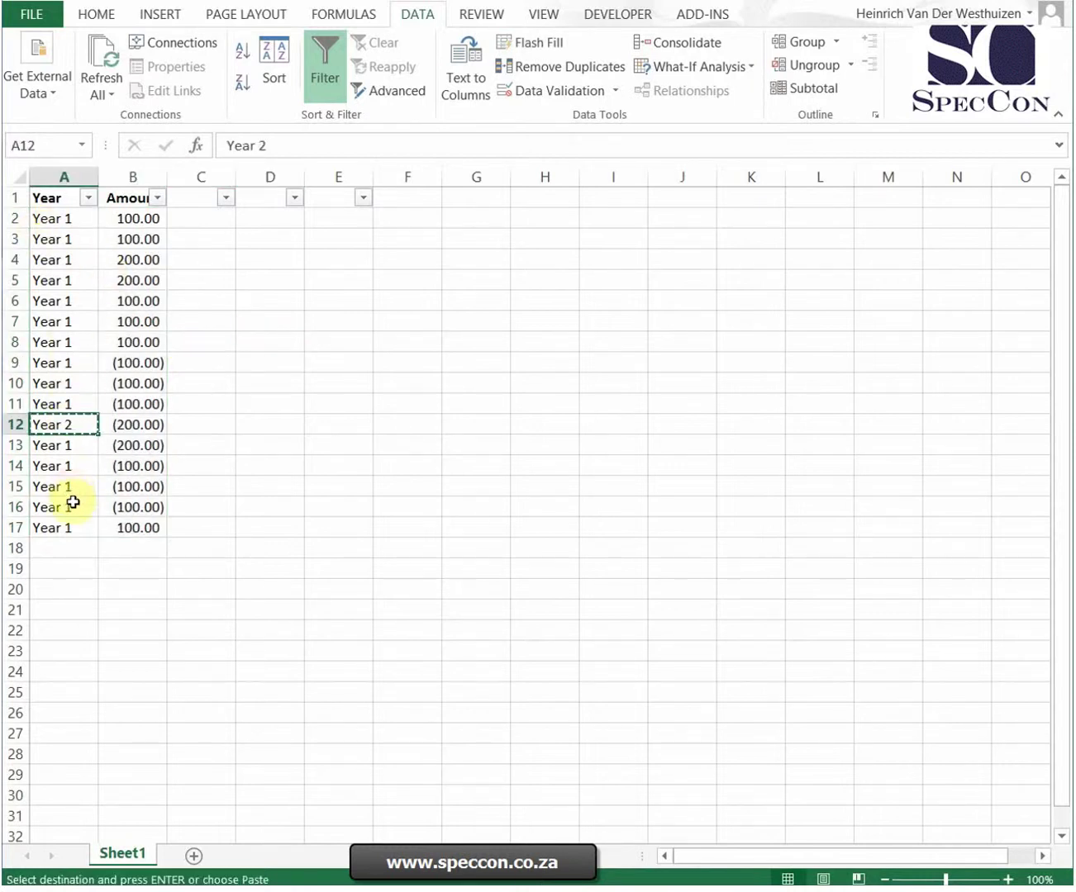
pyautogui.click(73, 505)
pyautogui.hotkey('ctrl', 'v')
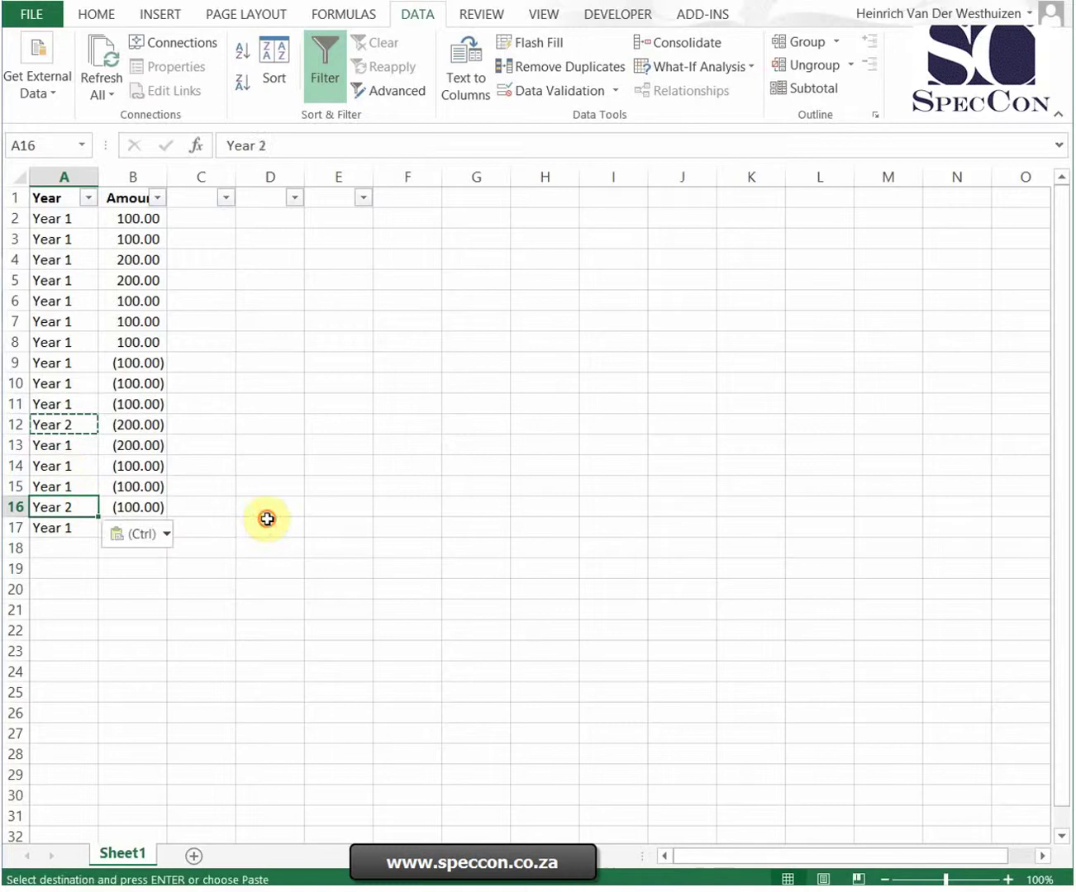
pyautogui.click(265, 522)
# Step: Enter =COUNTIF(B:B,B2) in C2 to count how often the row's amount occurs in column B
pyautogui.click(197, 220)
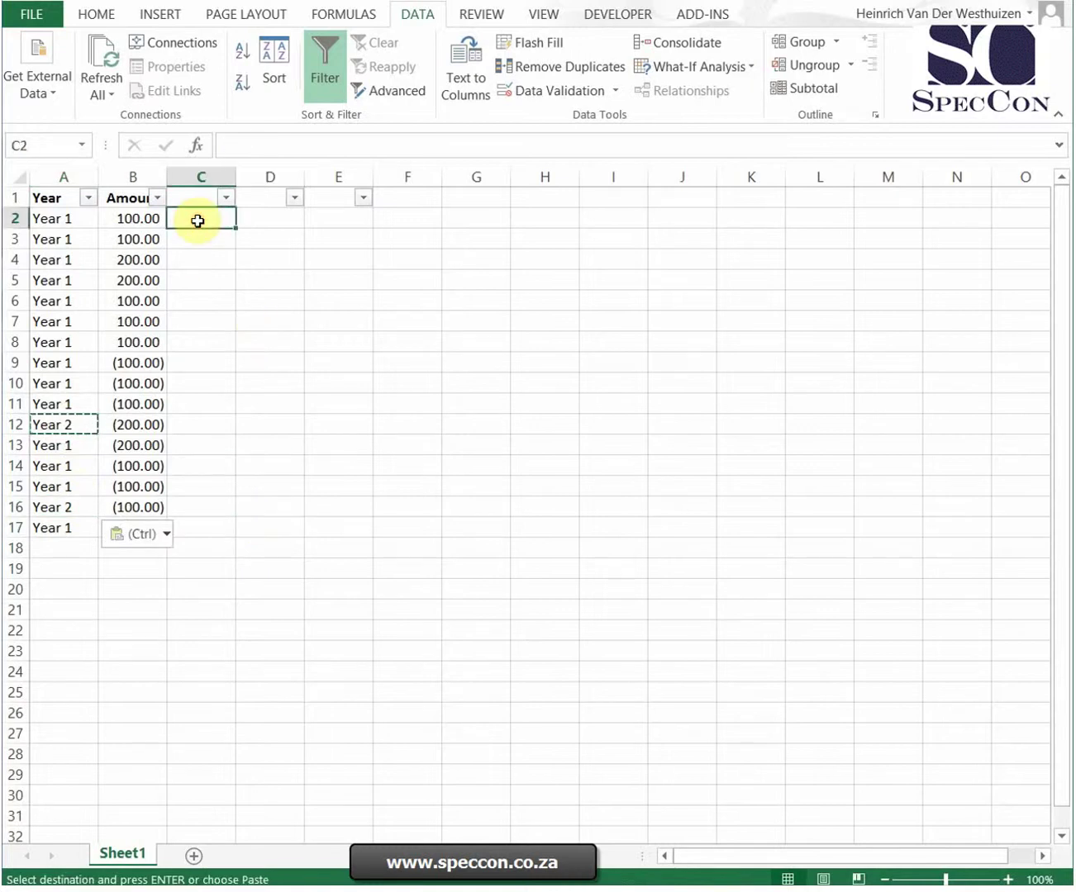
pyautogui.write('=countif(')
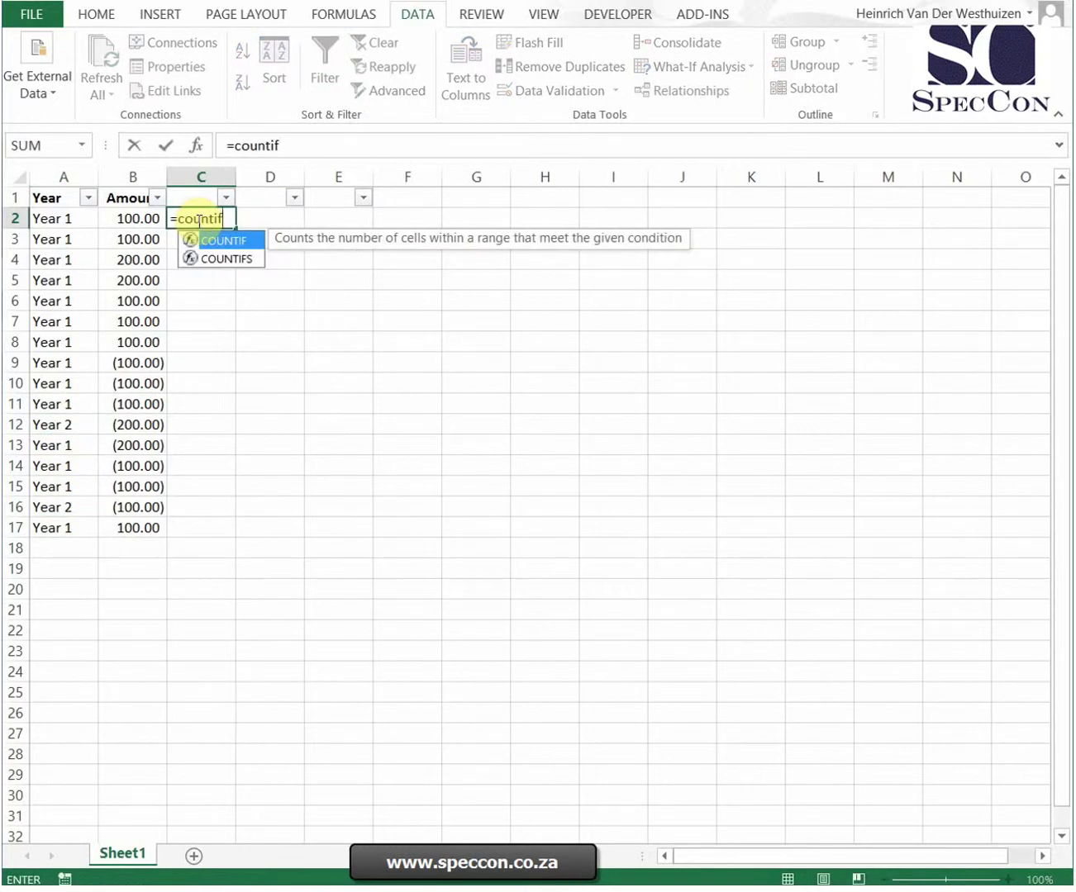
pyautogui.click(134, 175)
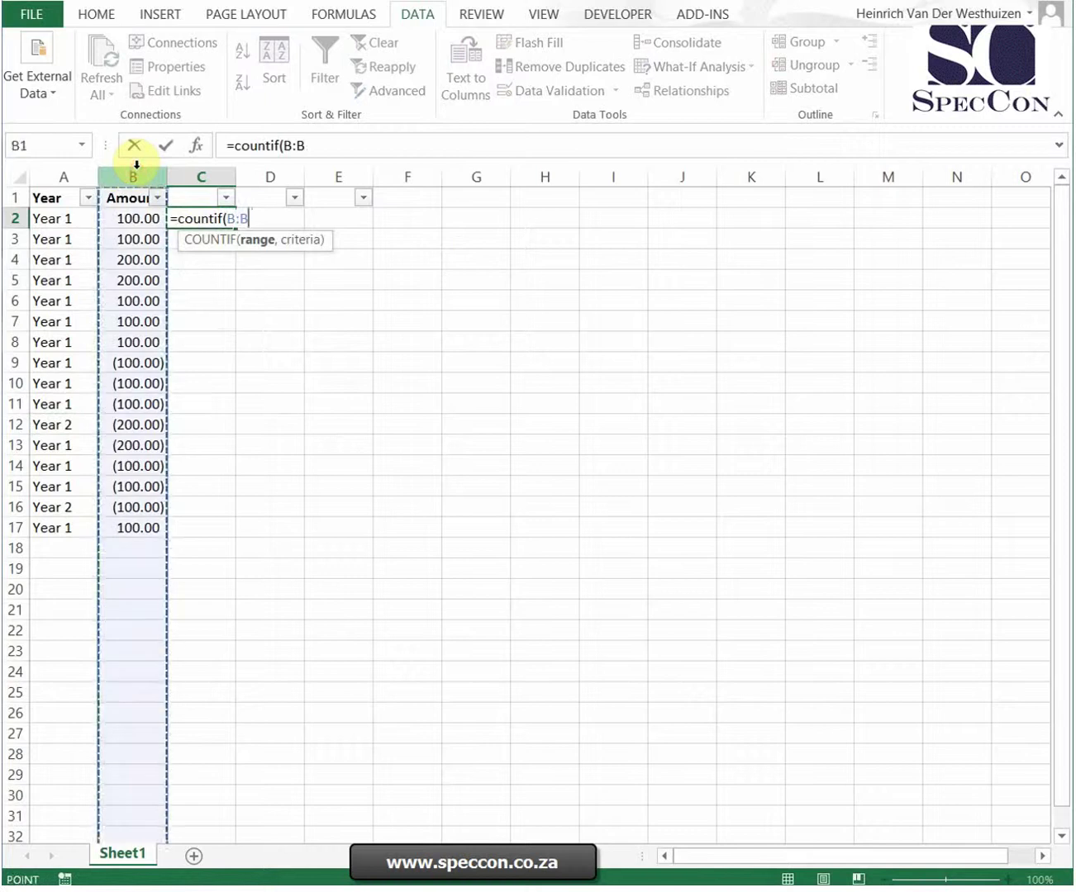
pyautogui.write(',')
pyautogui.click(134, 218)
pyautogui.press('Tab')
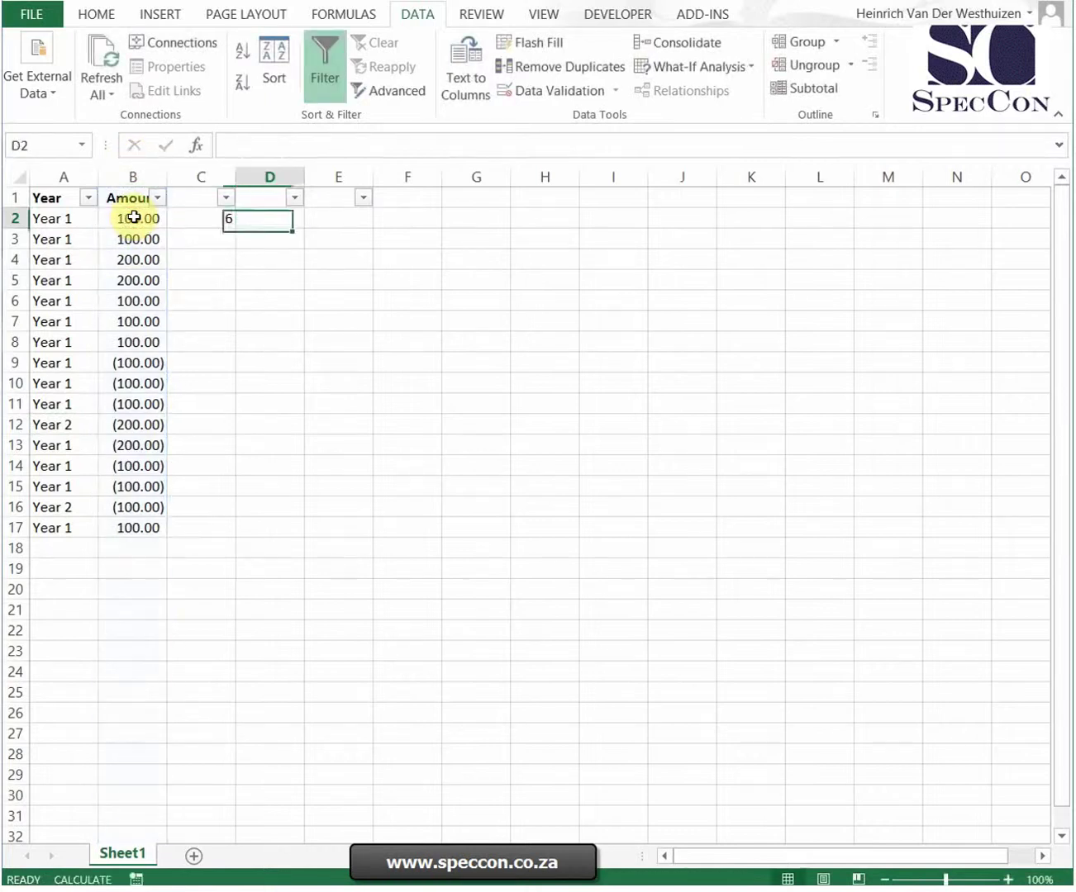
# Step: Enter =COUNTIF(B:B,-B2) in D2 to count the occurrences of the opposite amount in column B
pyautogui.write('=countif(')
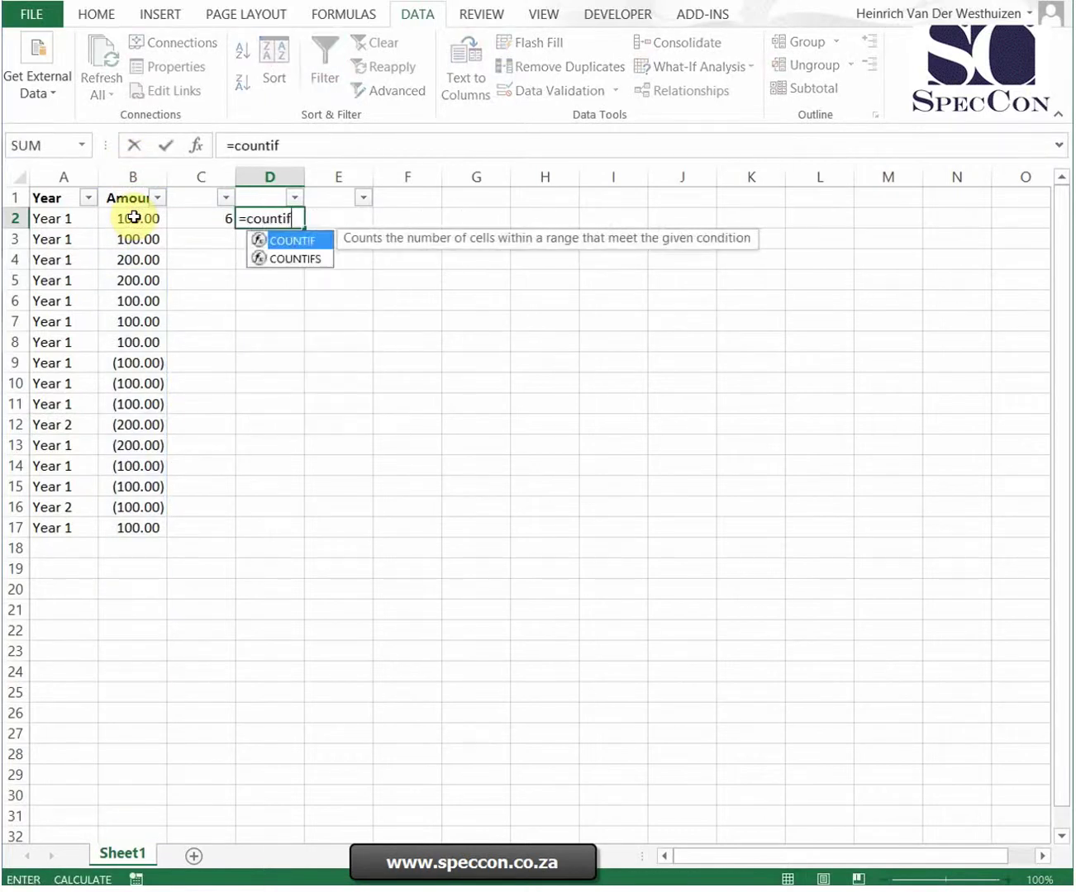
pyautogui.click(128, 175)
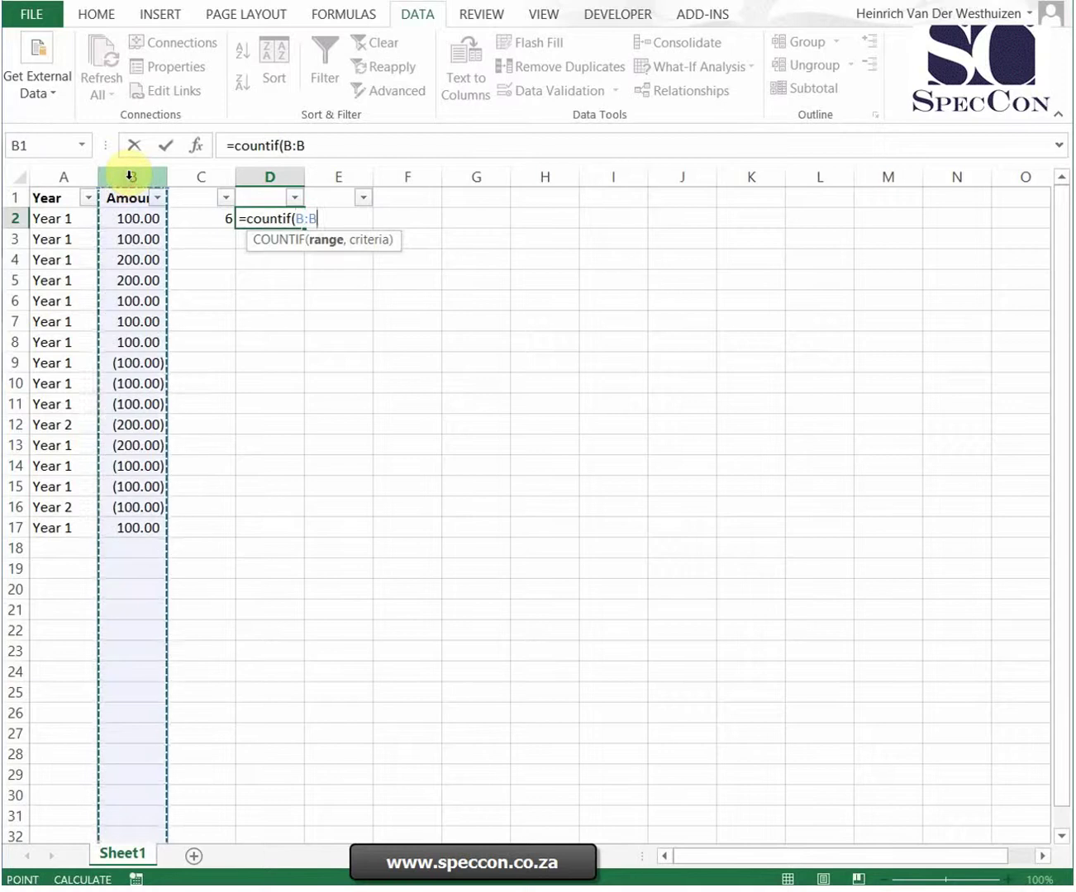
pyautogui.write(',-')
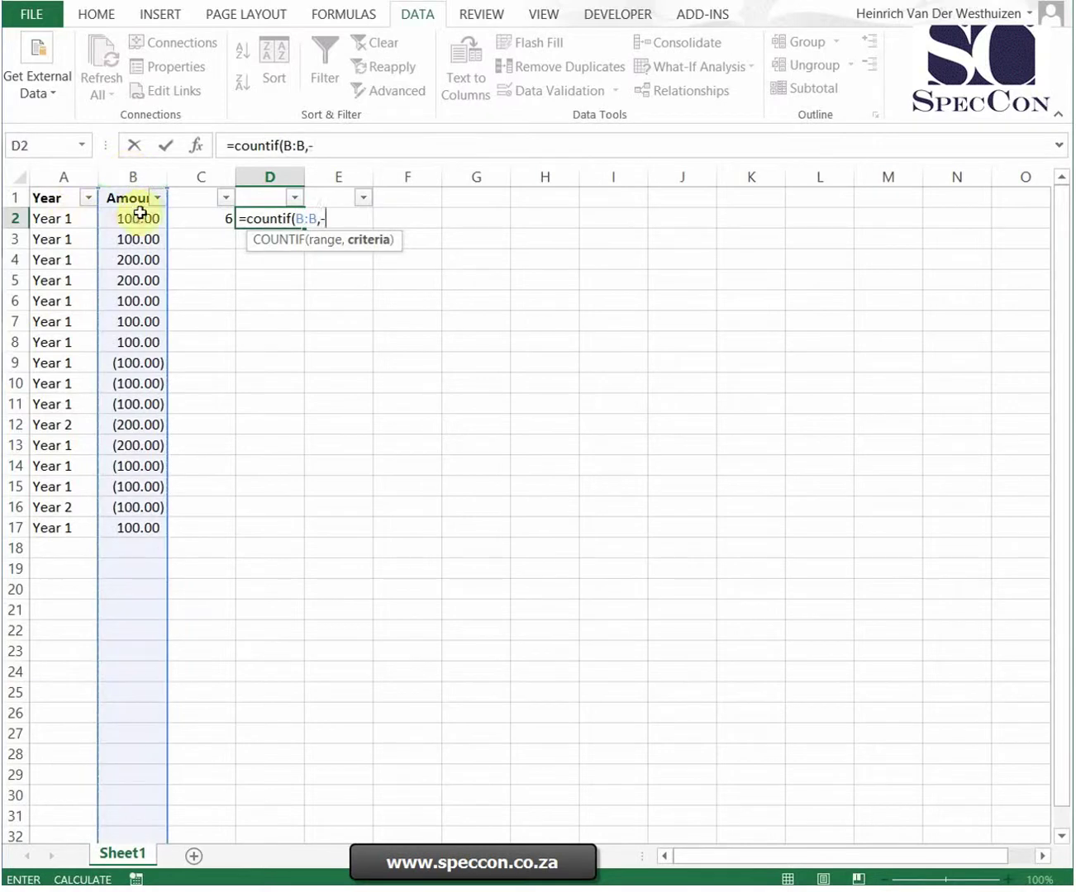
pyautogui.click(138, 216)
pyautogui.press('Return')
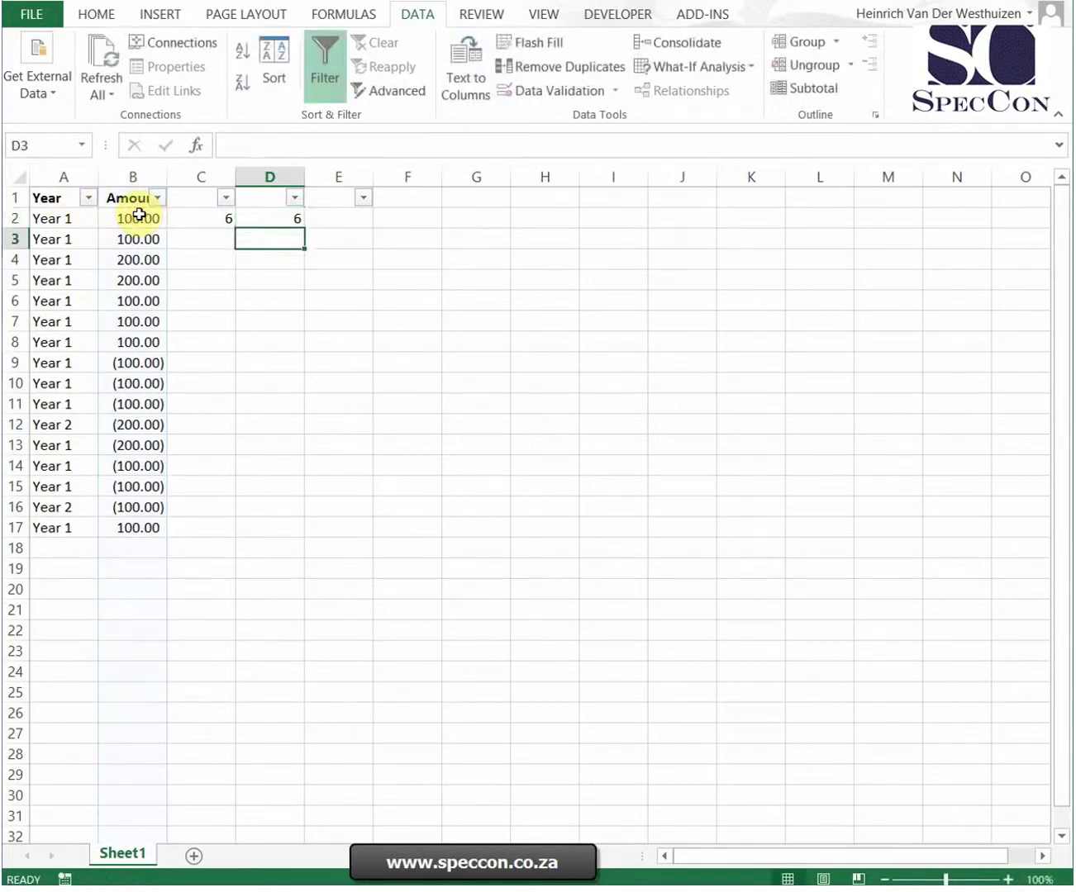
# Step: Fill the two COUNTIF formulas in C2:D2 down to row 17
pyautogui.press('Up')
pyautogui.moveTo(219, 220); pyautogui.dragTo(294, 221)
pyautogui.doubleClick(304, 227)
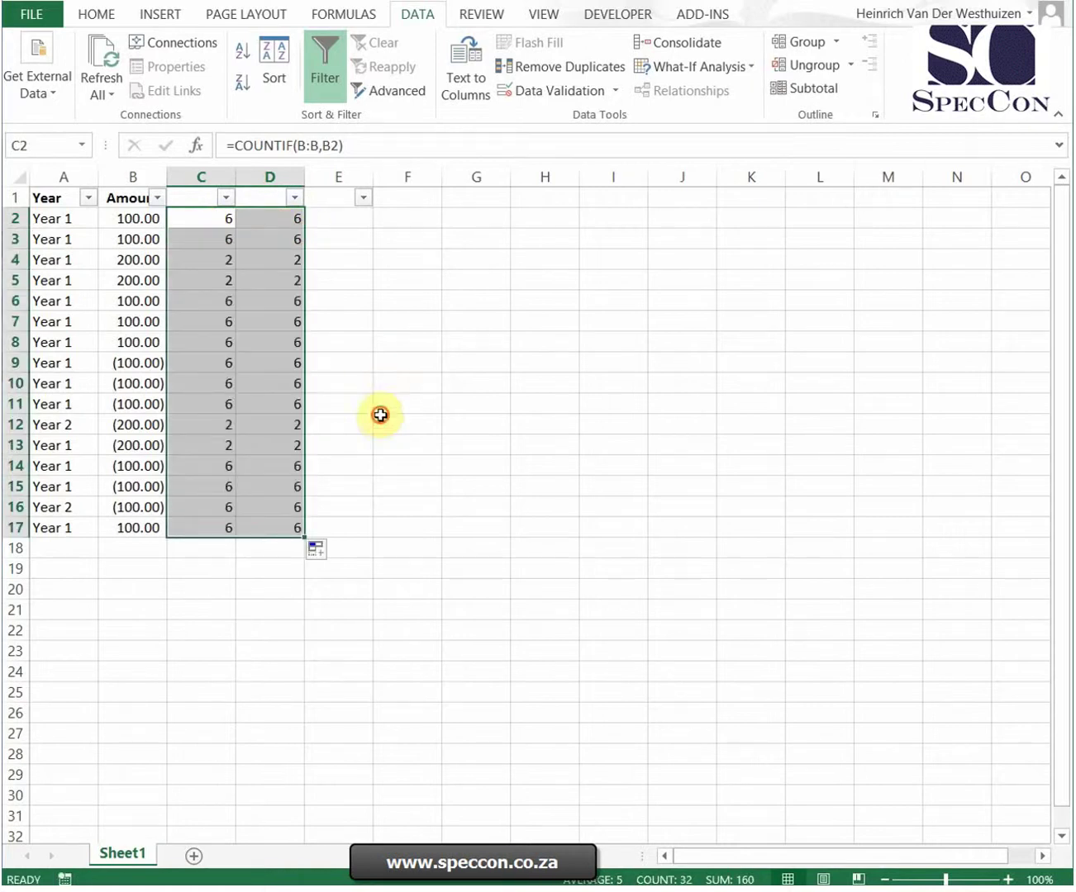
pyautogui.moveTo(380, 415); pyautogui.dragTo(380, 409)
# Step: Enter =C2-D2 in E2 and fill the formula down to row 17
pyautogui.click(341, 221)
pyautogui.write('=')
pyautogui.press('Left')
pyautogui.press('Left')
pyautogui.write('-')
pyautogui.press('Left')
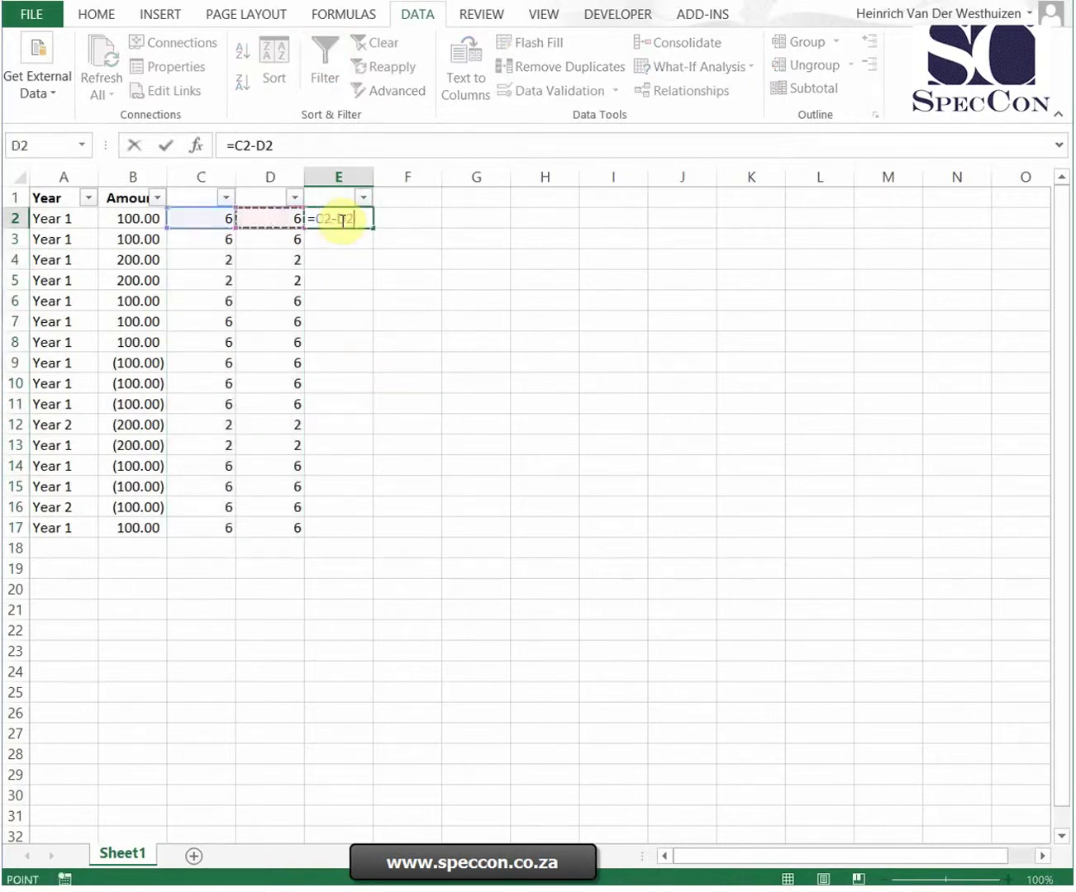
pyautogui.hotkey('ctrl', 'Return')
pyautogui.doubleClick(375, 229)
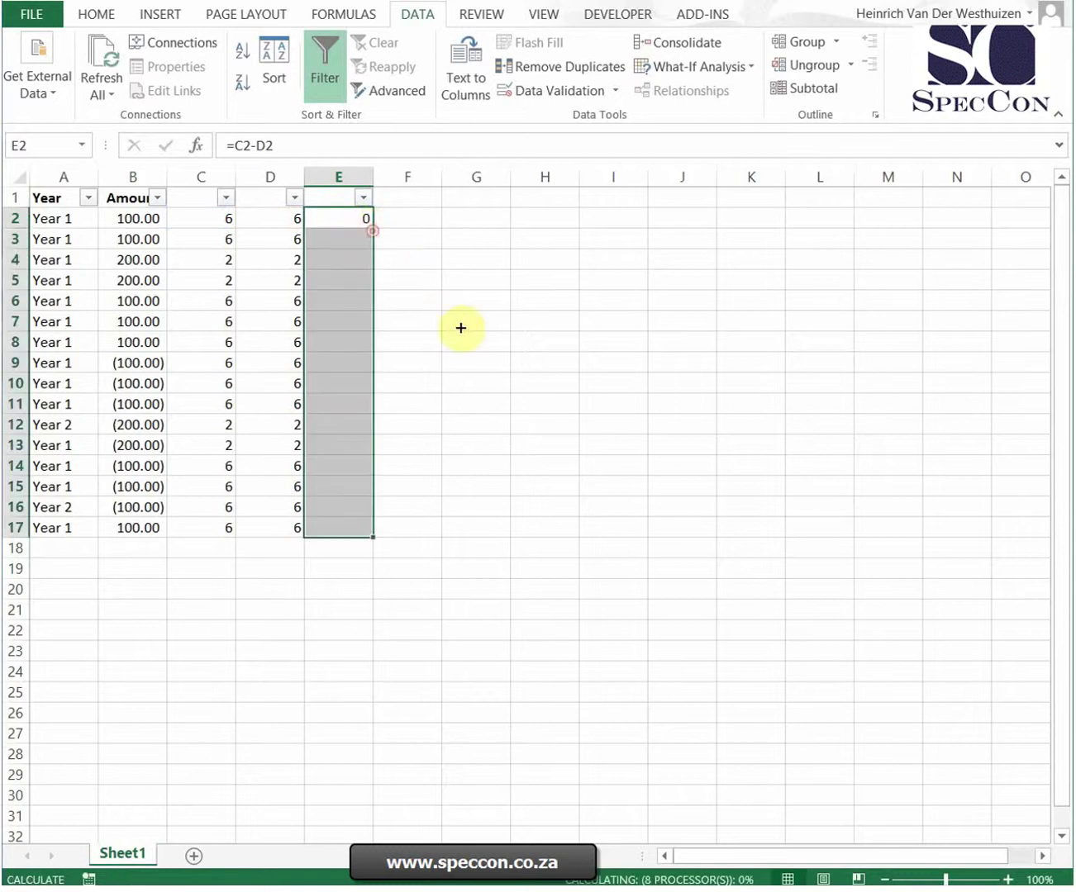
pyautogui.click(478, 366)
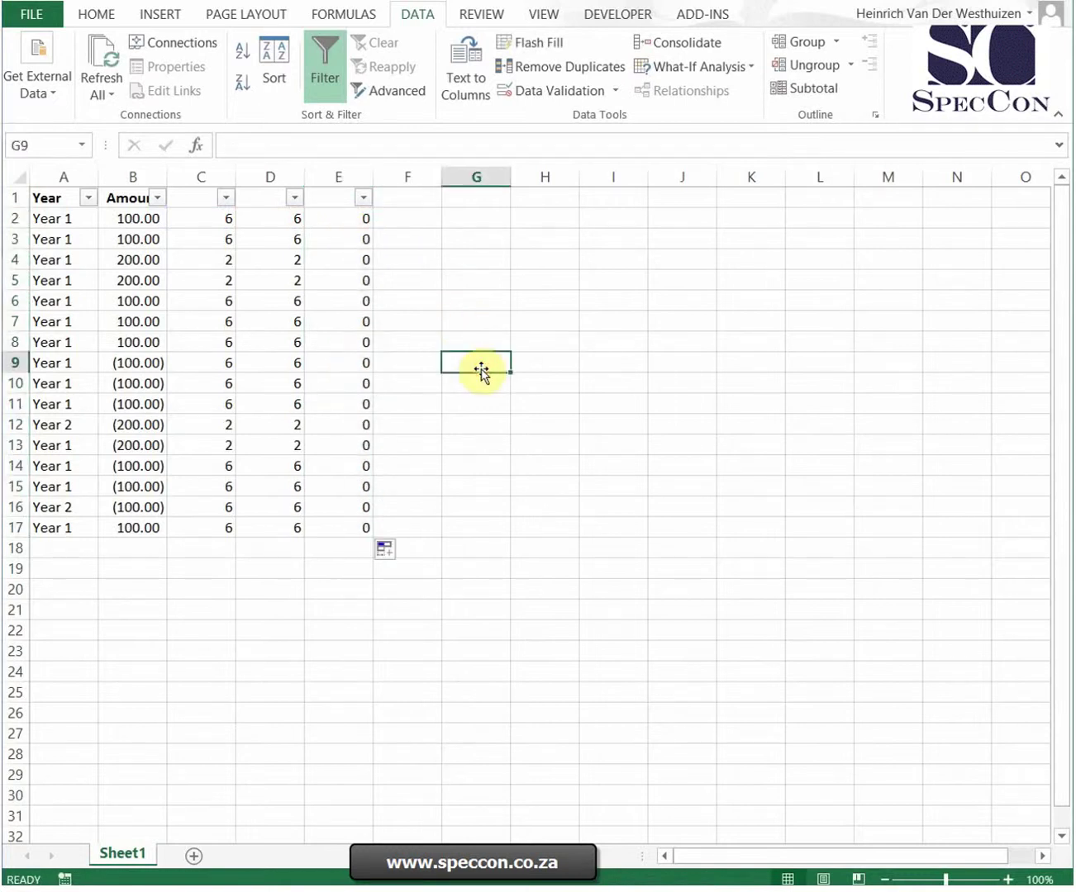
# Step: Check the filter options of column E and the Year 2 entries in A12 and A16
pyautogui.click(405, 220)
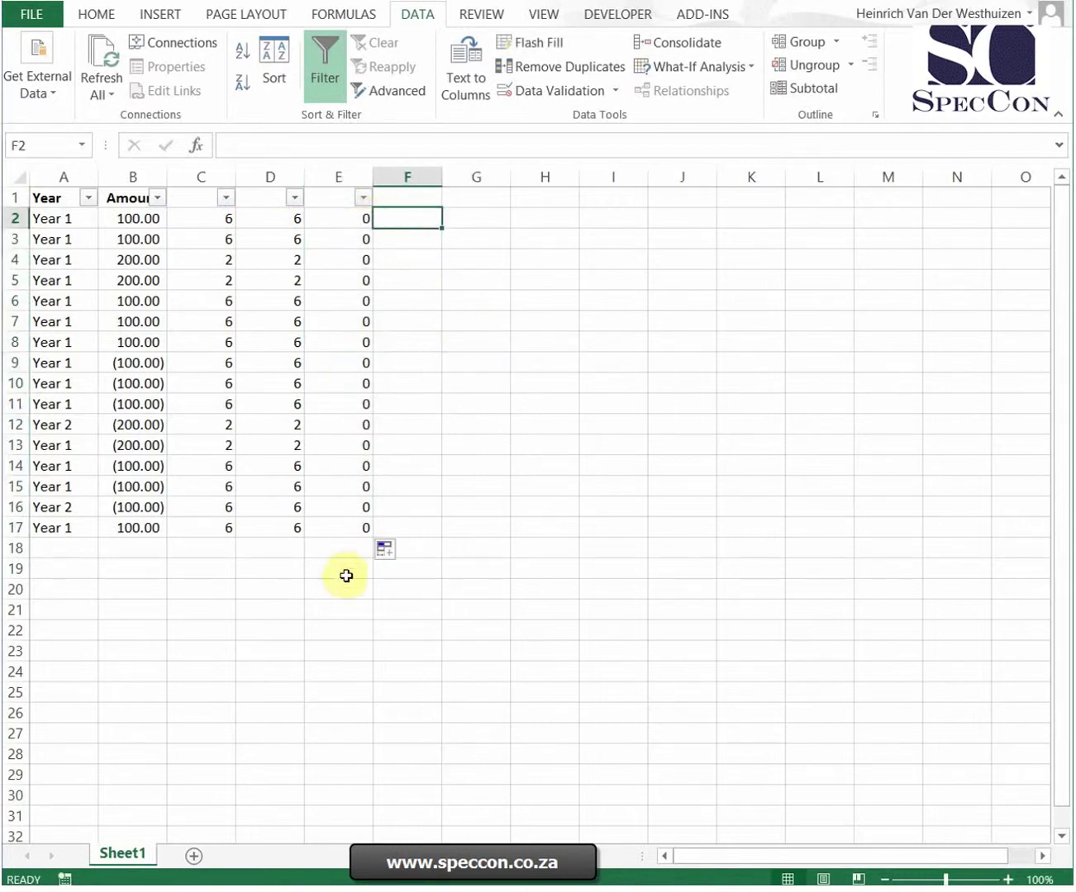
pyautogui.click(362, 197)
pyautogui.click(488, 382)
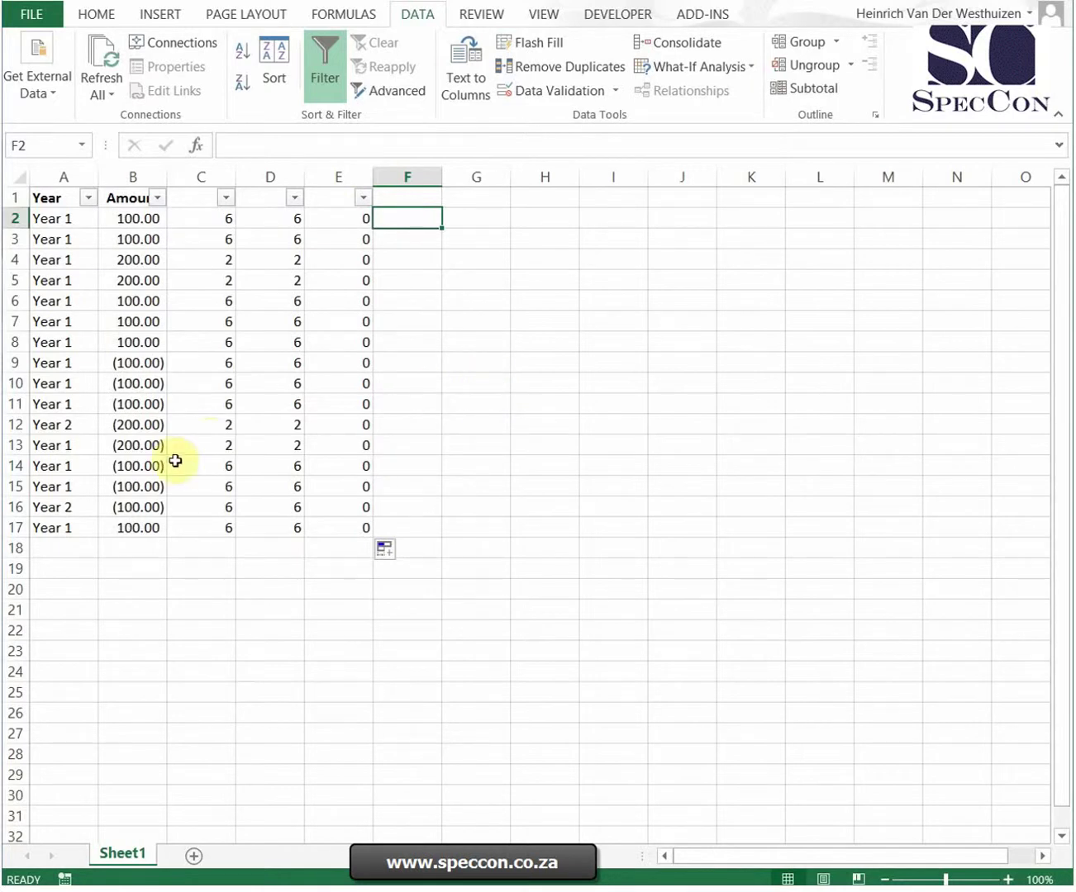
pyautogui.click(65, 428)
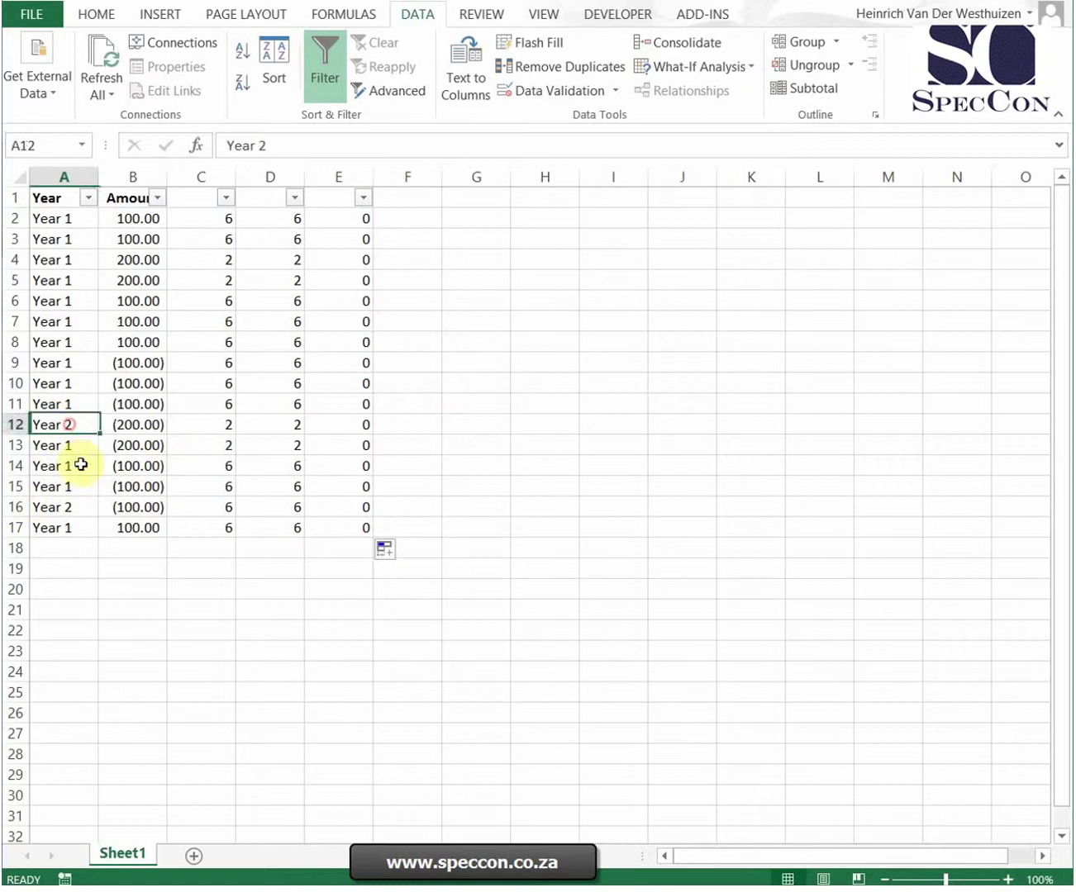
pyautogui.click(72, 508)
pyautogui.click(70, 425)
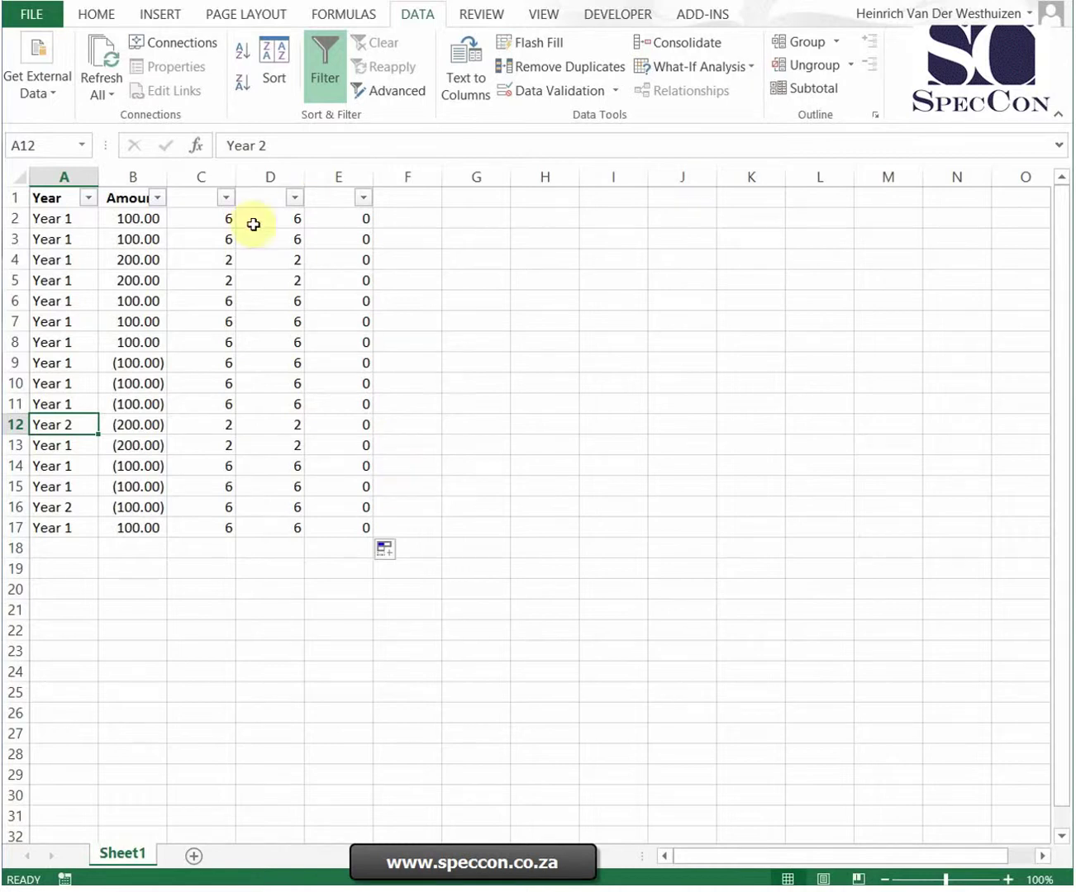
# Step: Clear all the count and difference formulas from C2:E17
pyautogui.moveTo(223, 218); pyautogui.dragTo(352, 530)
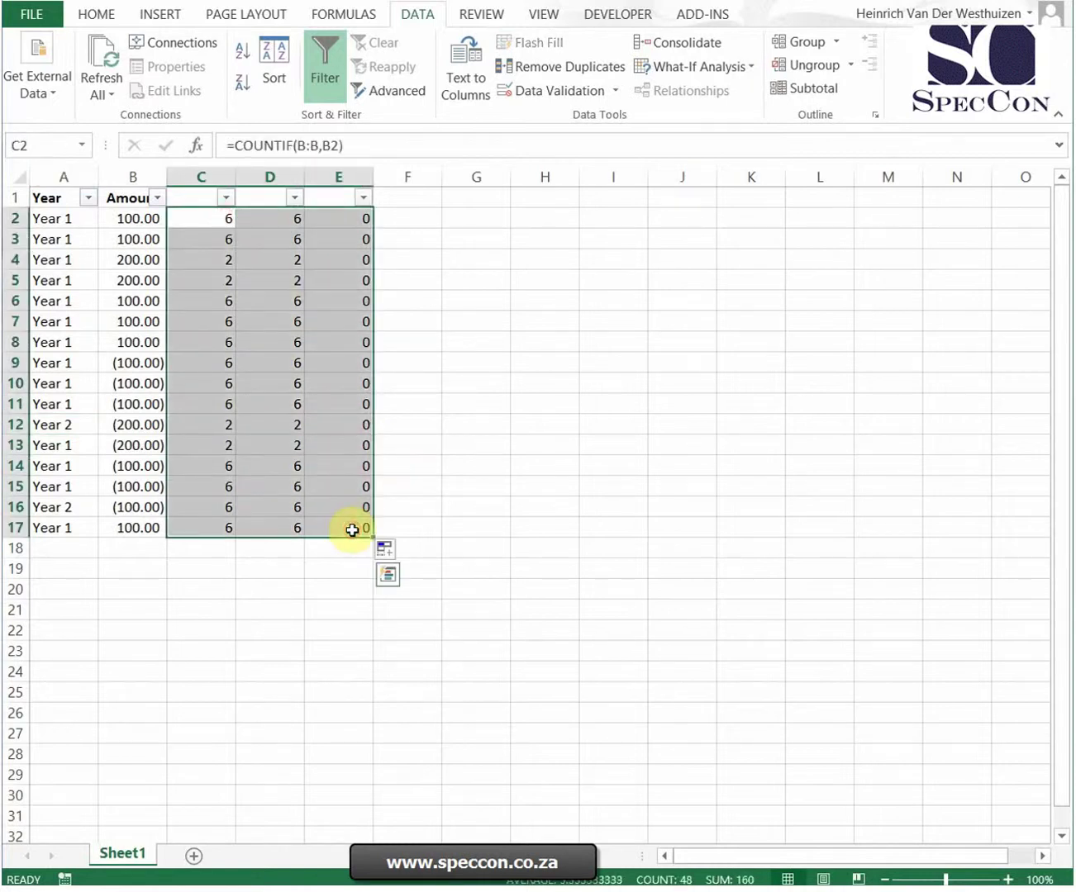
pyautogui.press('Delete')
pyautogui.click(473, 422)
# Step: Build =COUNTIF($B$1:B2,B2) in C2 with the function arguments dialog and fill the running count down to row 17
pyautogui.click(204, 215)
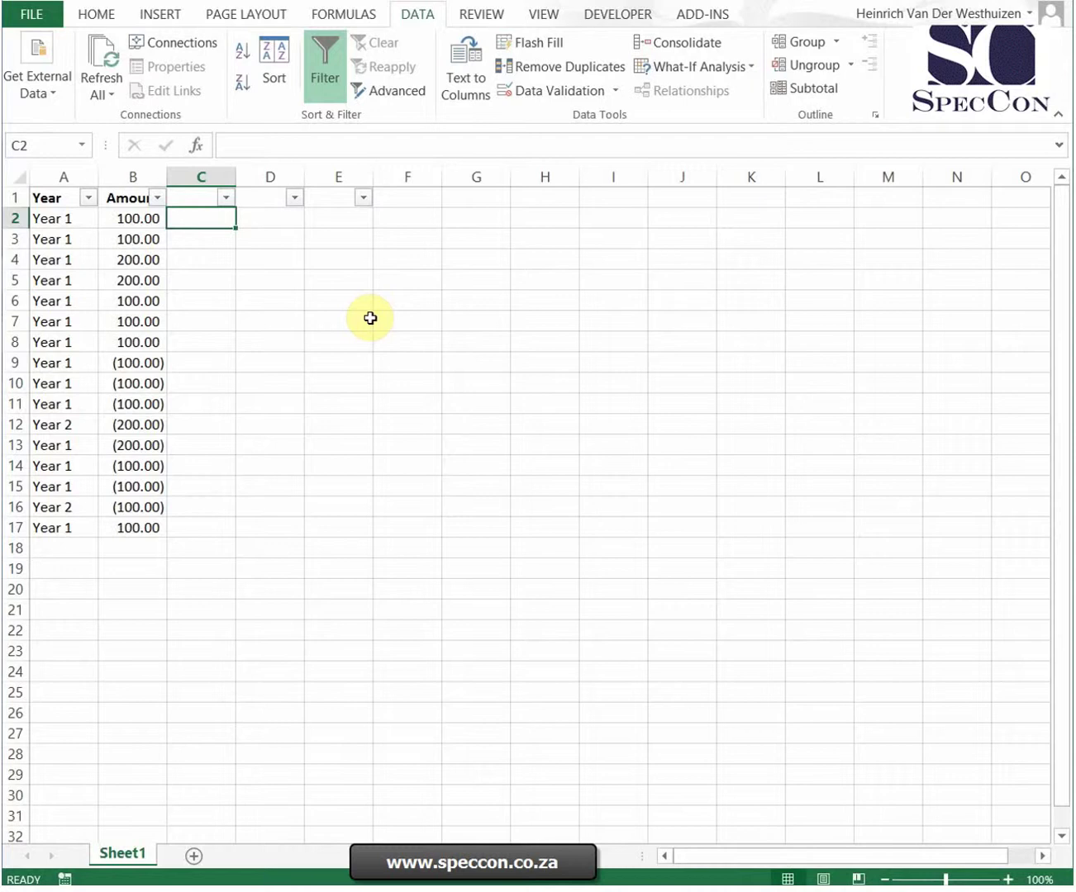
pyautogui.write('=countif(')
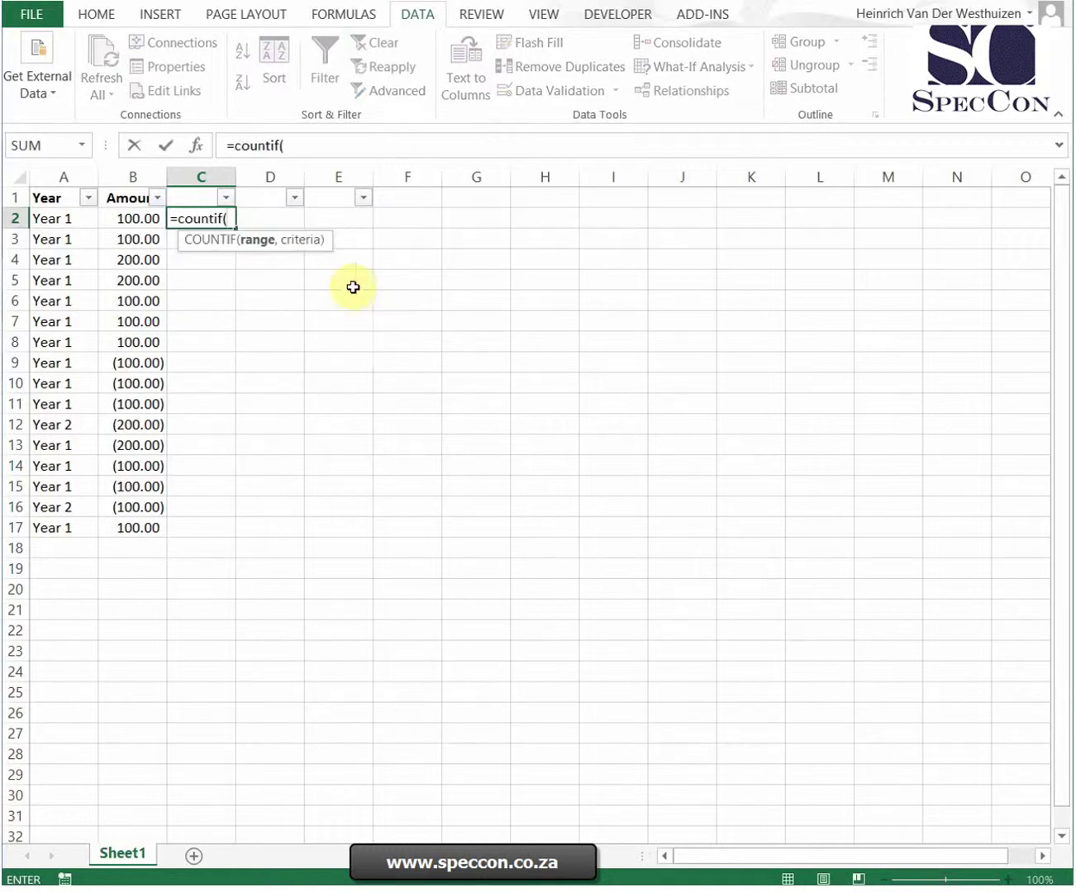
pyautogui.click(199, 145)
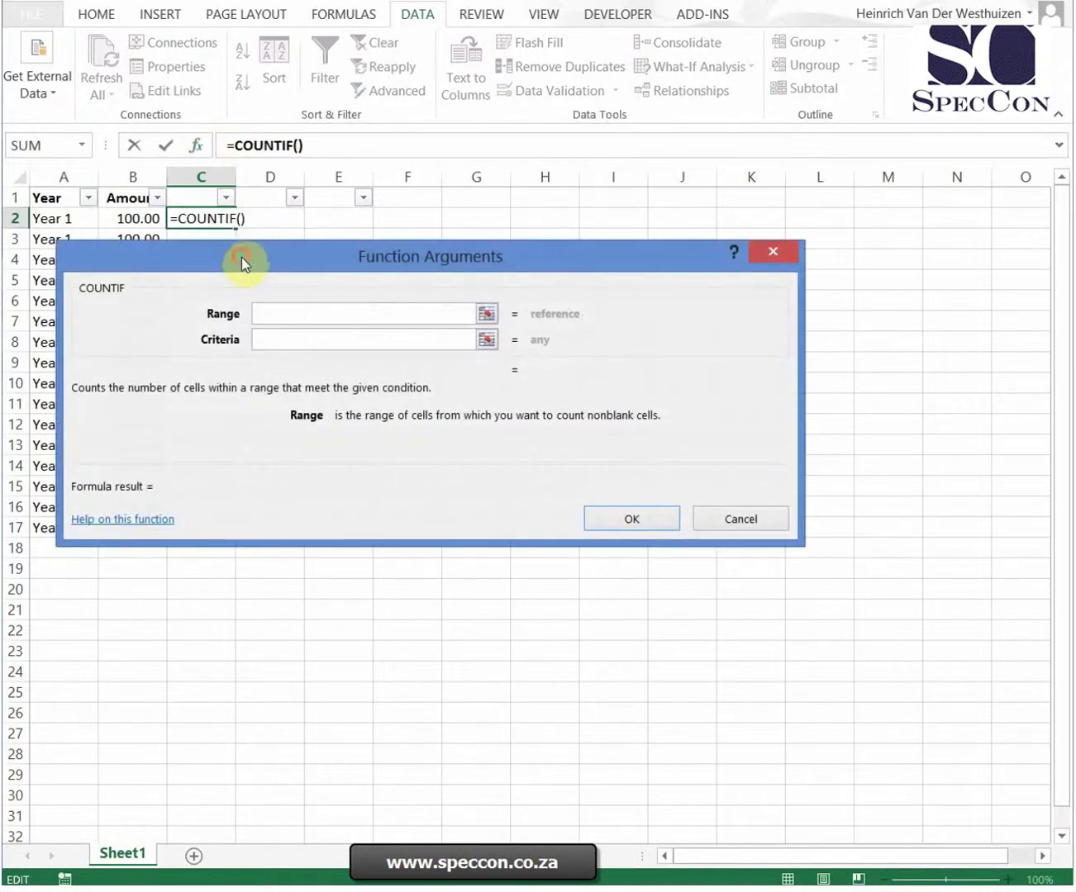
pyautogui.moveTo(241, 257); pyautogui.dragTo(432, 297)
pyautogui.moveTo(112, 198); pyautogui.dragTo(124, 219)
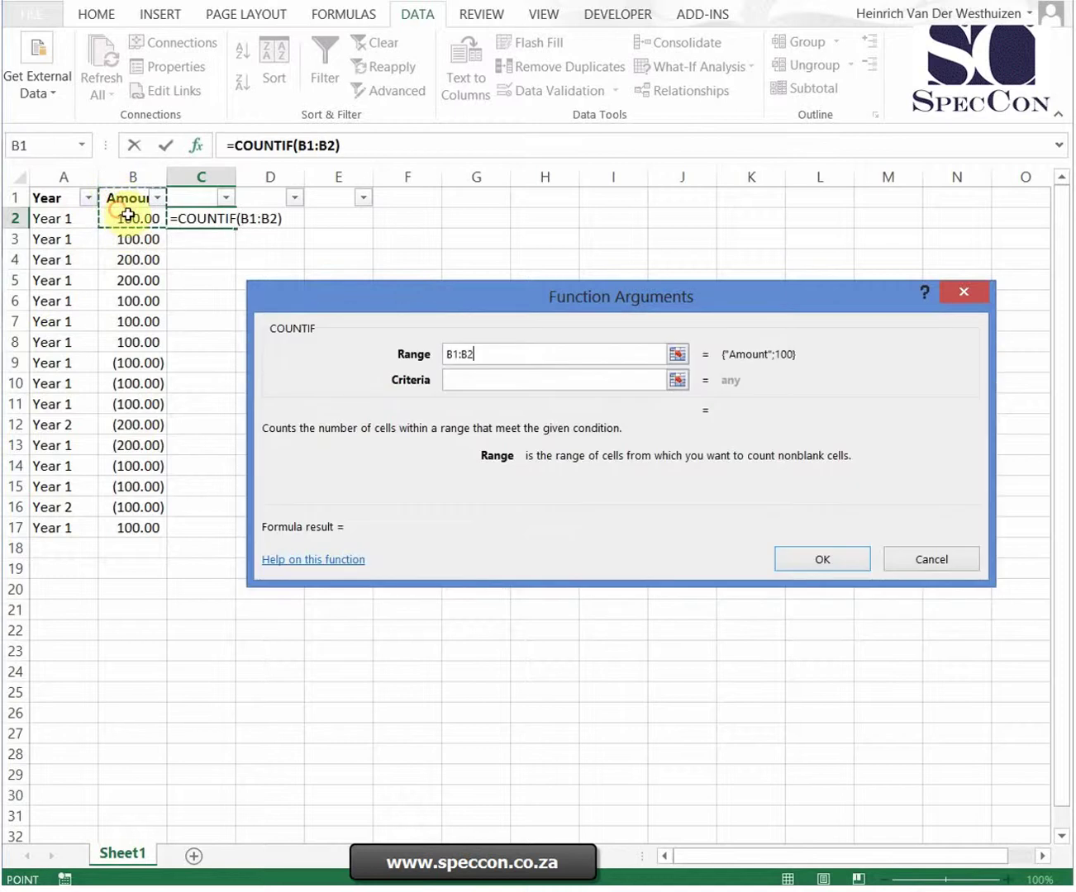
pyautogui.doubleClick(451, 354)
pyautogui.press('F4')
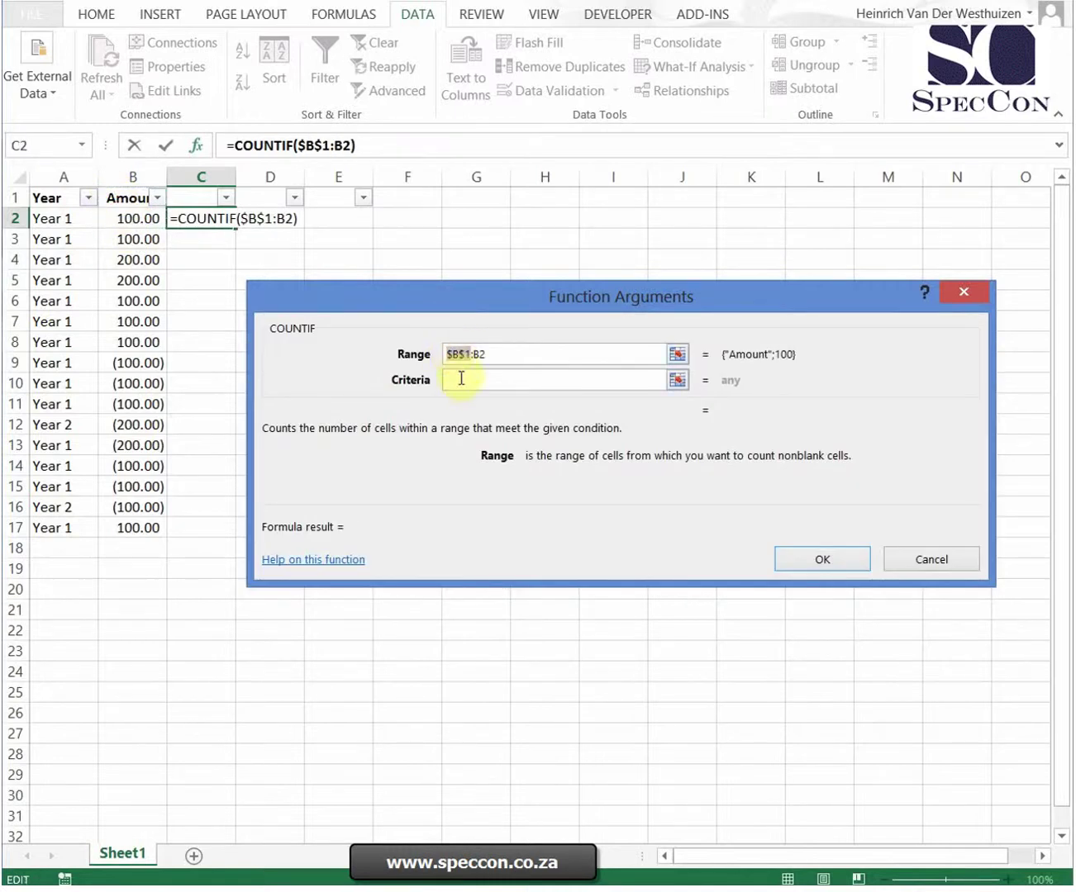
pyautogui.click(461, 378)
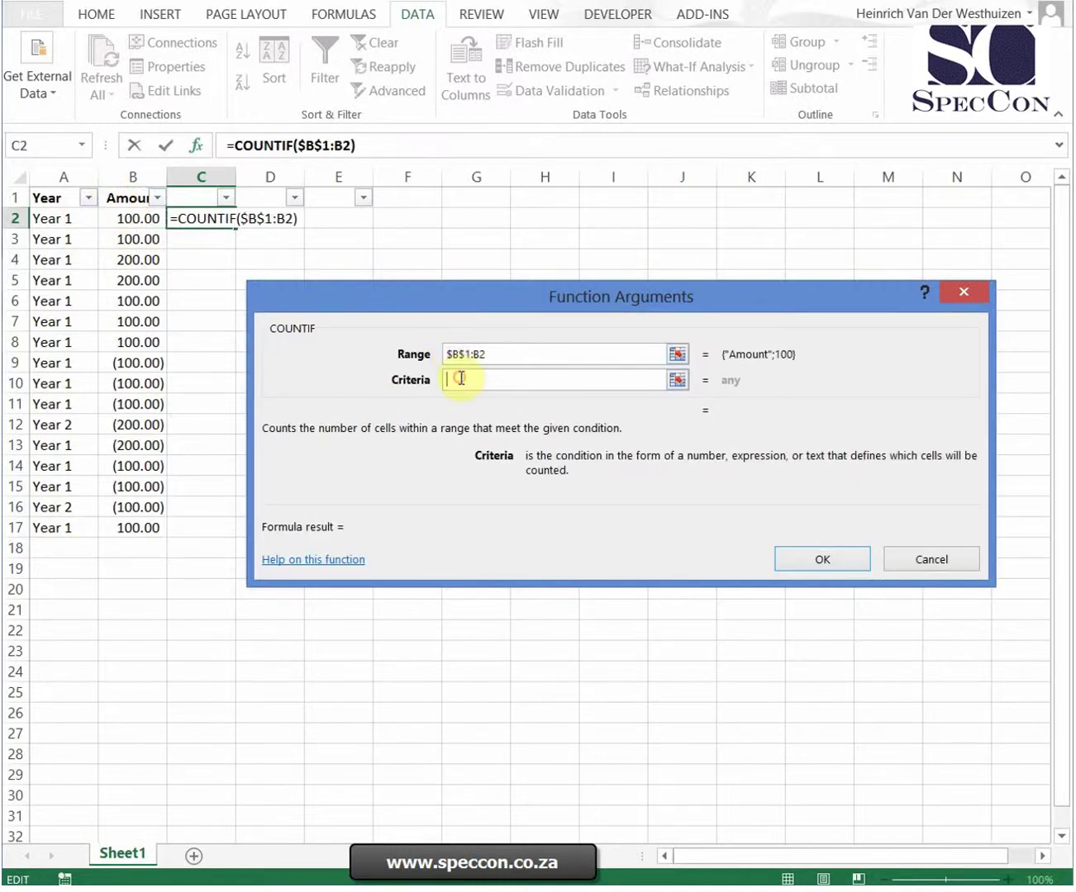
pyautogui.click(119, 220)
pyautogui.click(822, 560)
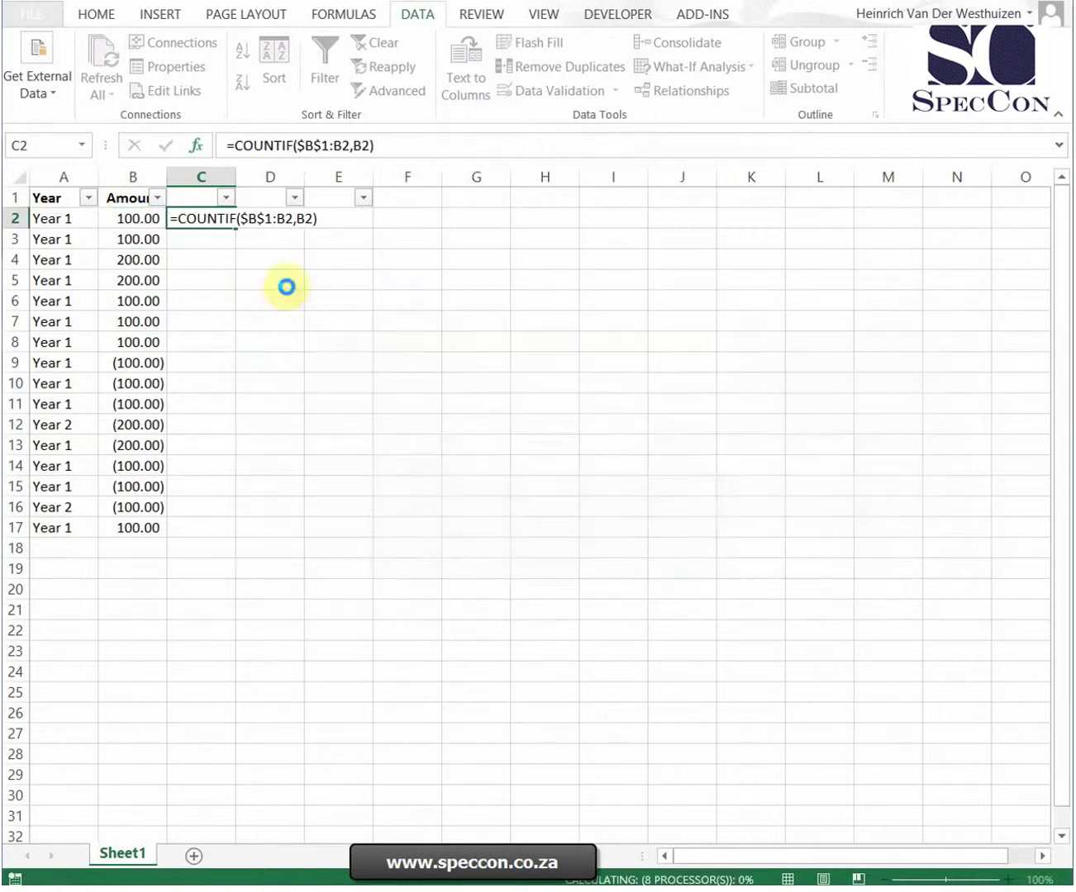
pyautogui.doubleClick(237, 233)
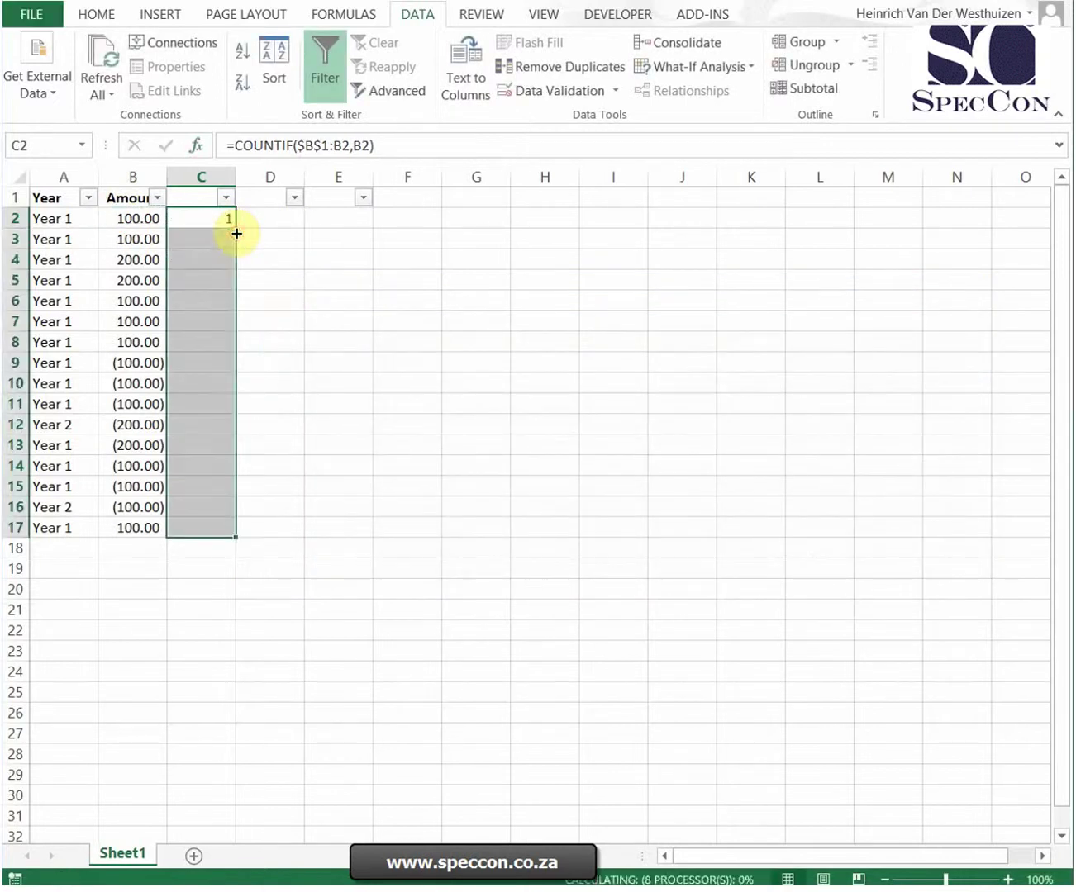
# Step: Examine how the COUNTIF range expands from row to row in the formulas of C2 through C7
pyautogui.click(207, 220)
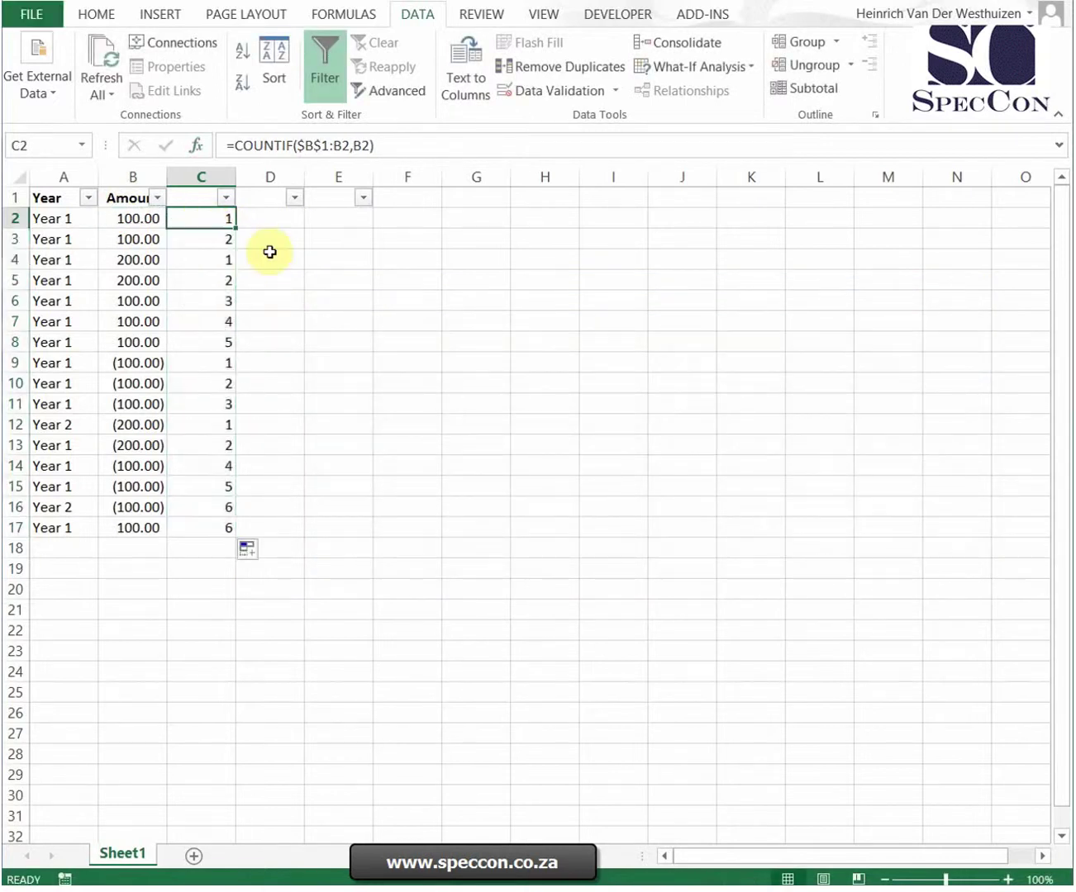
pyautogui.click(321, 146)
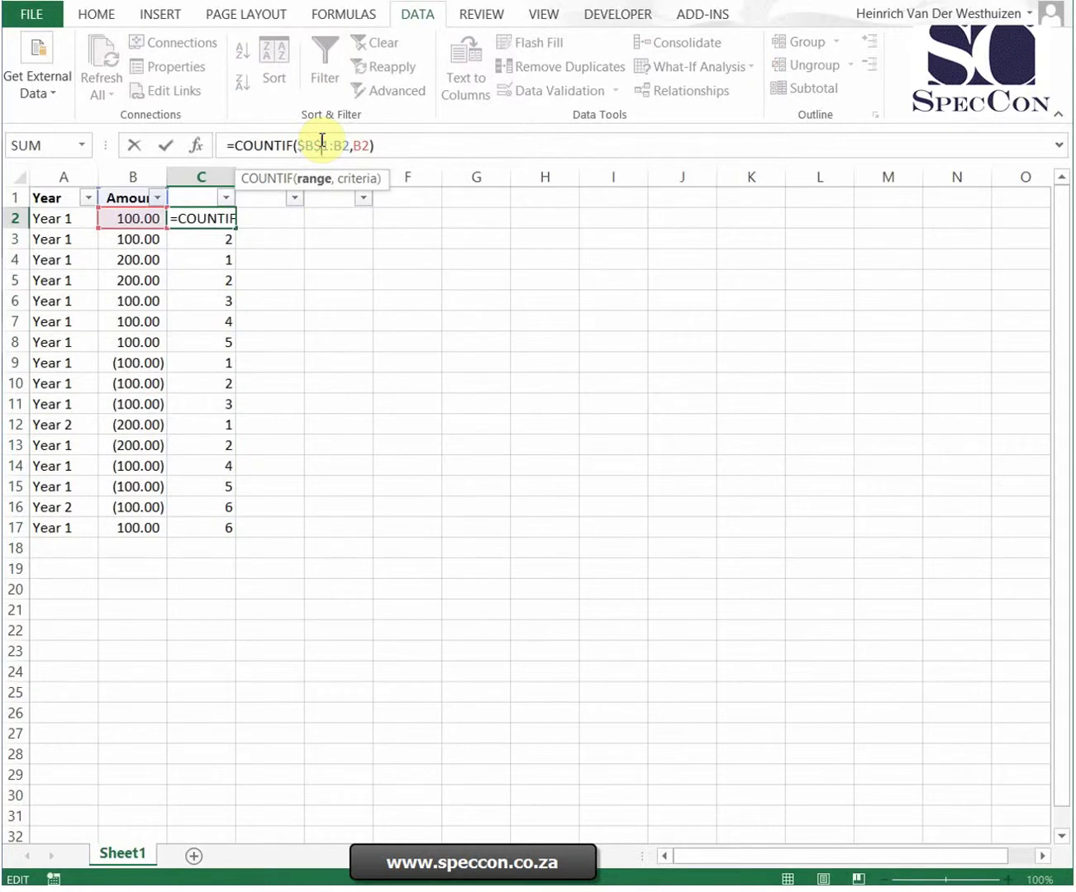
pyautogui.press('Return')
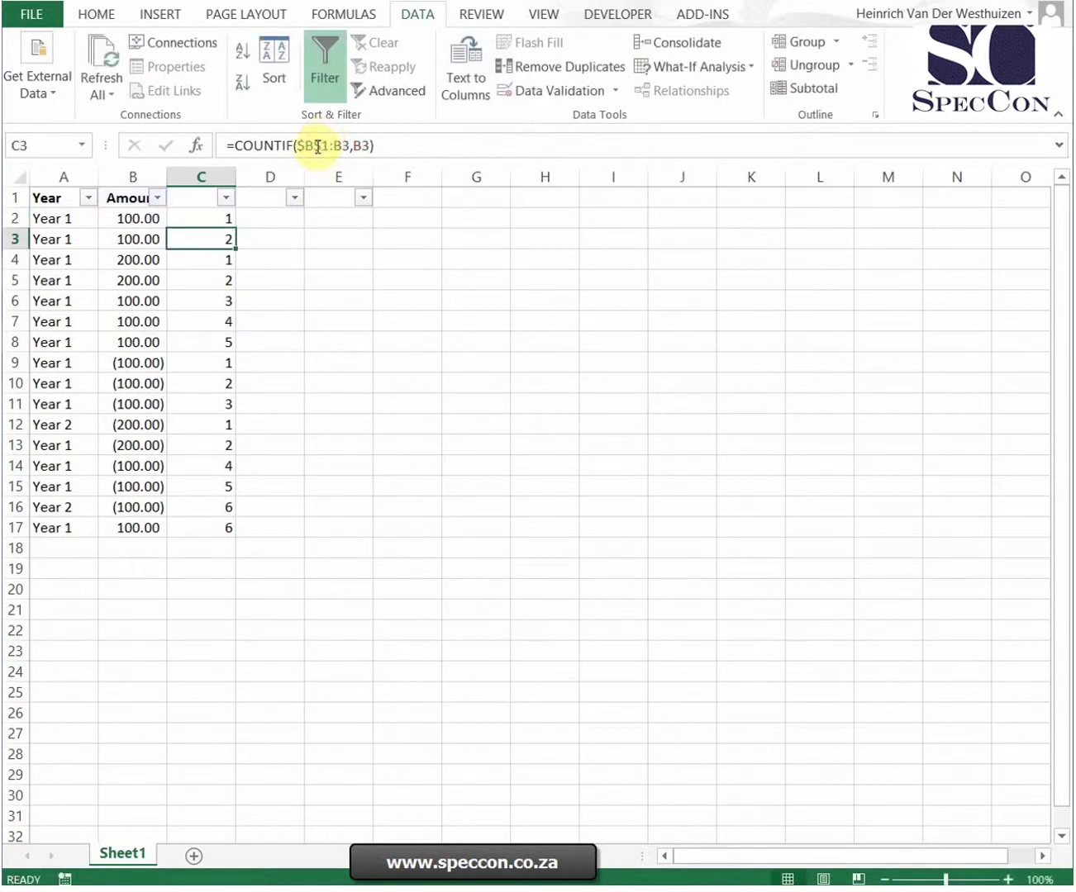
pyautogui.click(316, 147)
pyautogui.press('Return')
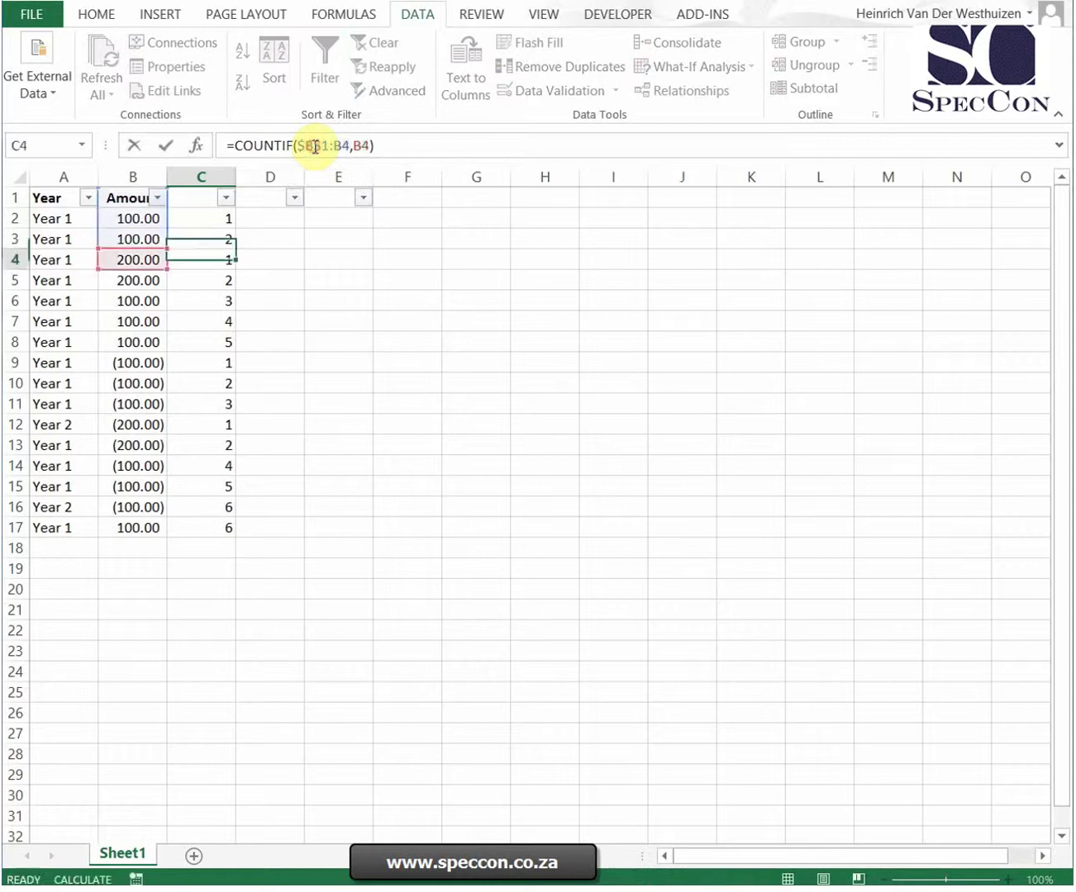
pyautogui.click(315, 147)
pyautogui.press('Return')
pyautogui.click(316, 147)
pyautogui.press('Escape')
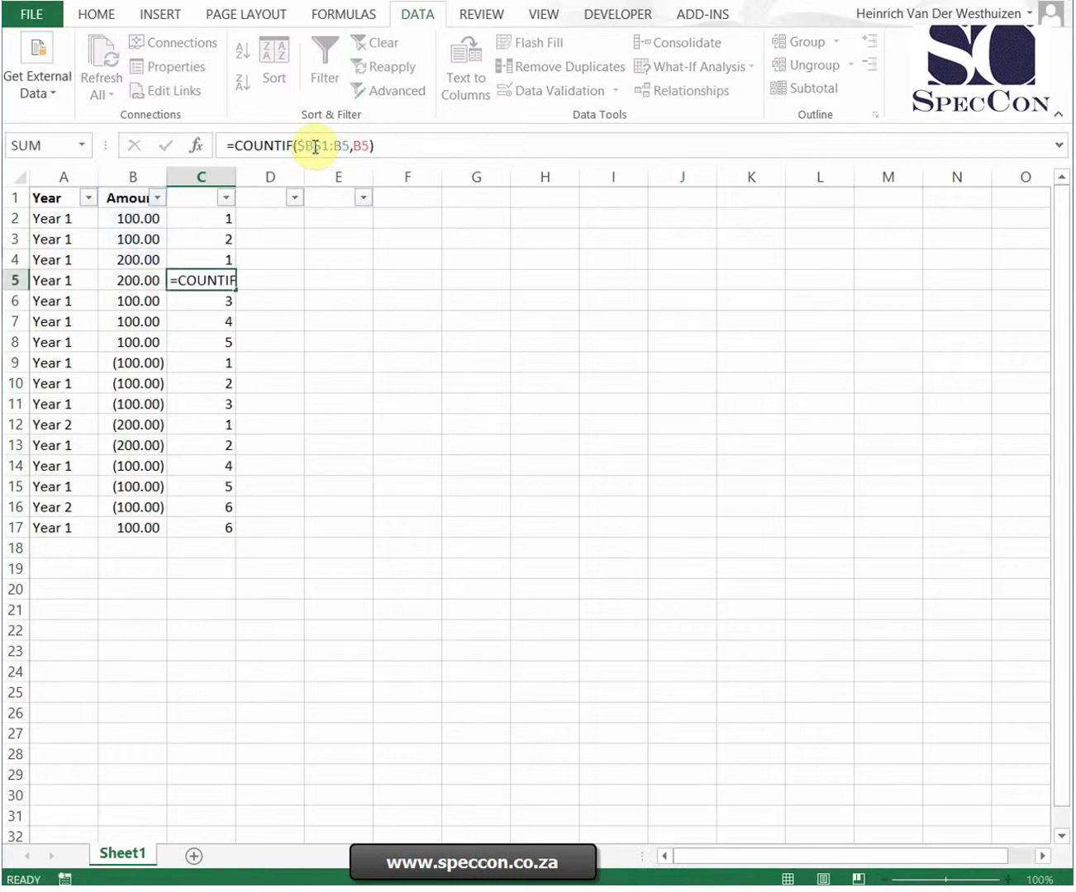
pyautogui.press('Return')
pyautogui.click(316, 148)
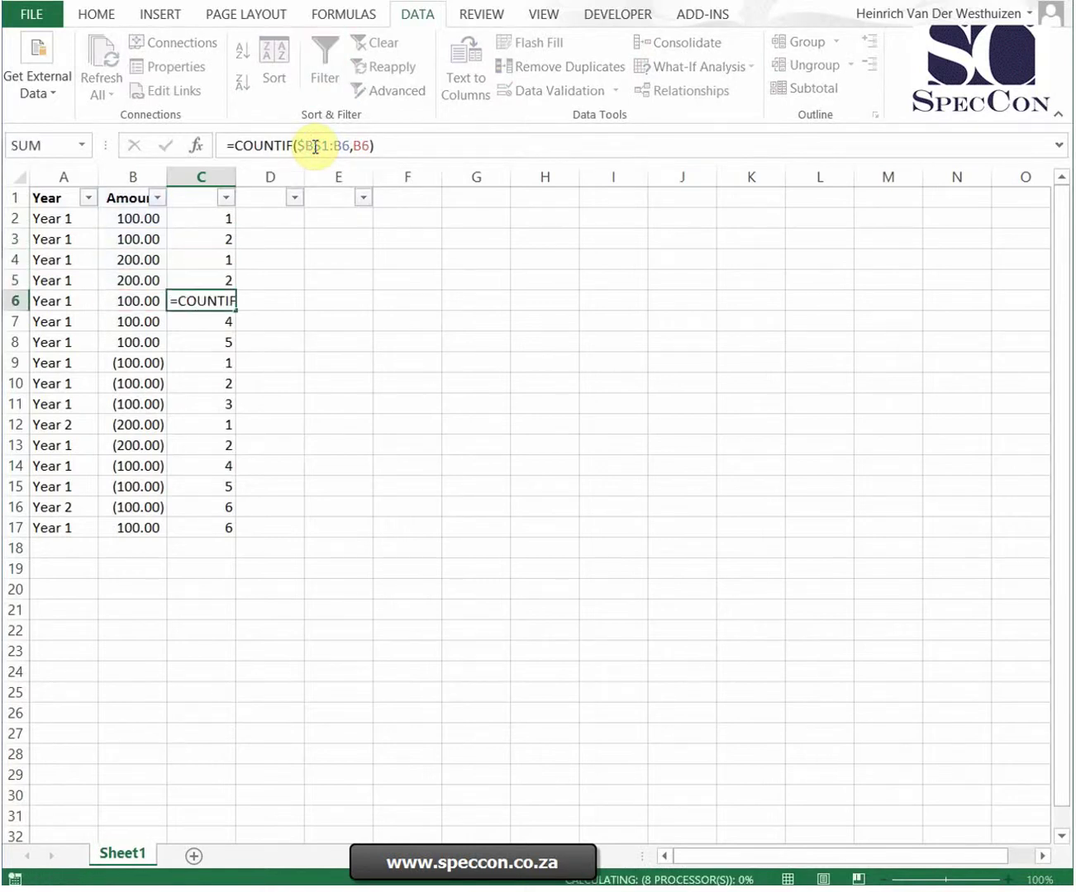
pyautogui.press('Escape')
pyautogui.press('Return')
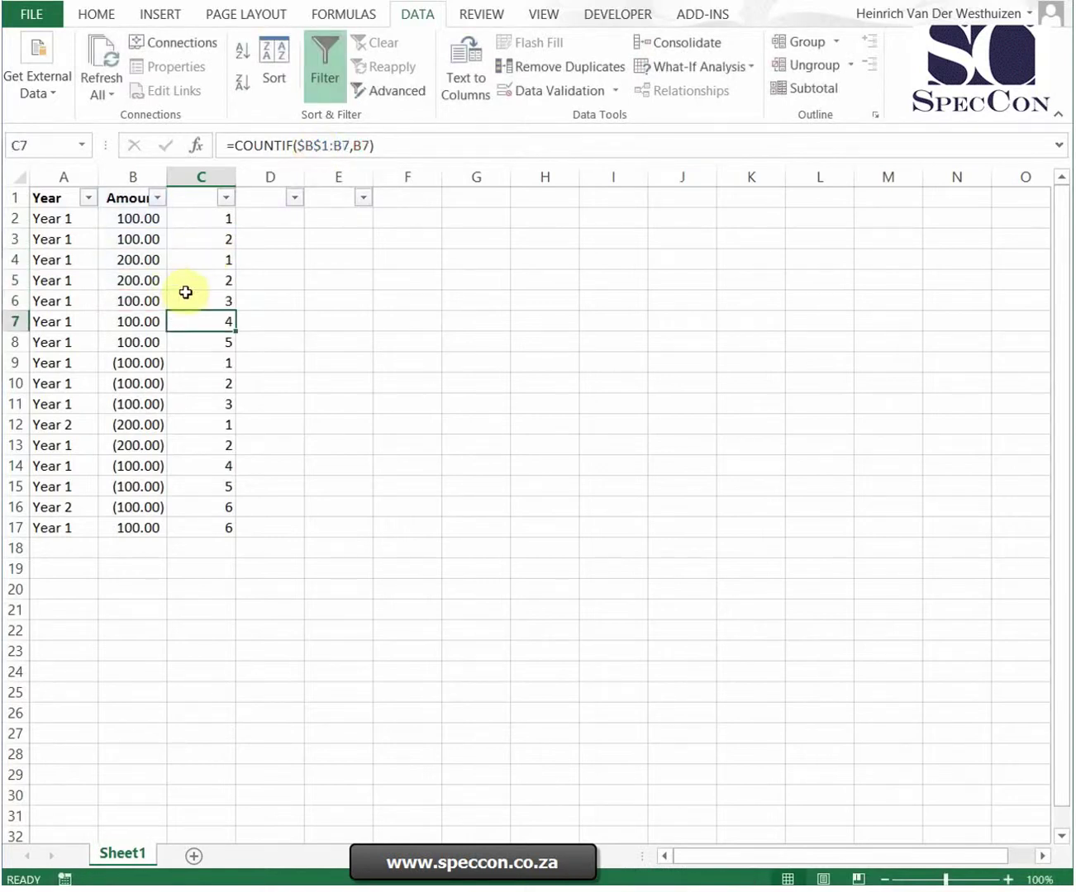
# Step: Examine the COUNTIF ranges in the formulas of C7 and C8
pyautogui.click(321, 145)
pyautogui.press('Return')
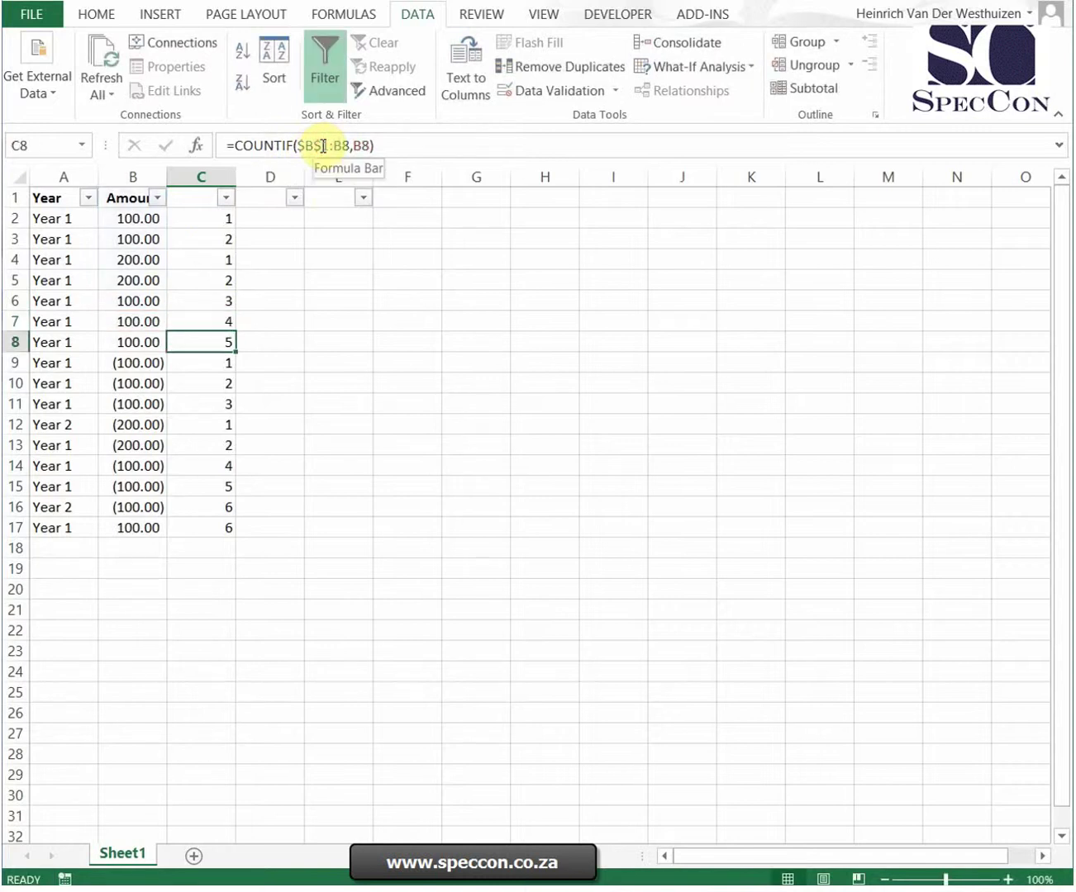
pyautogui.click(260, 212)
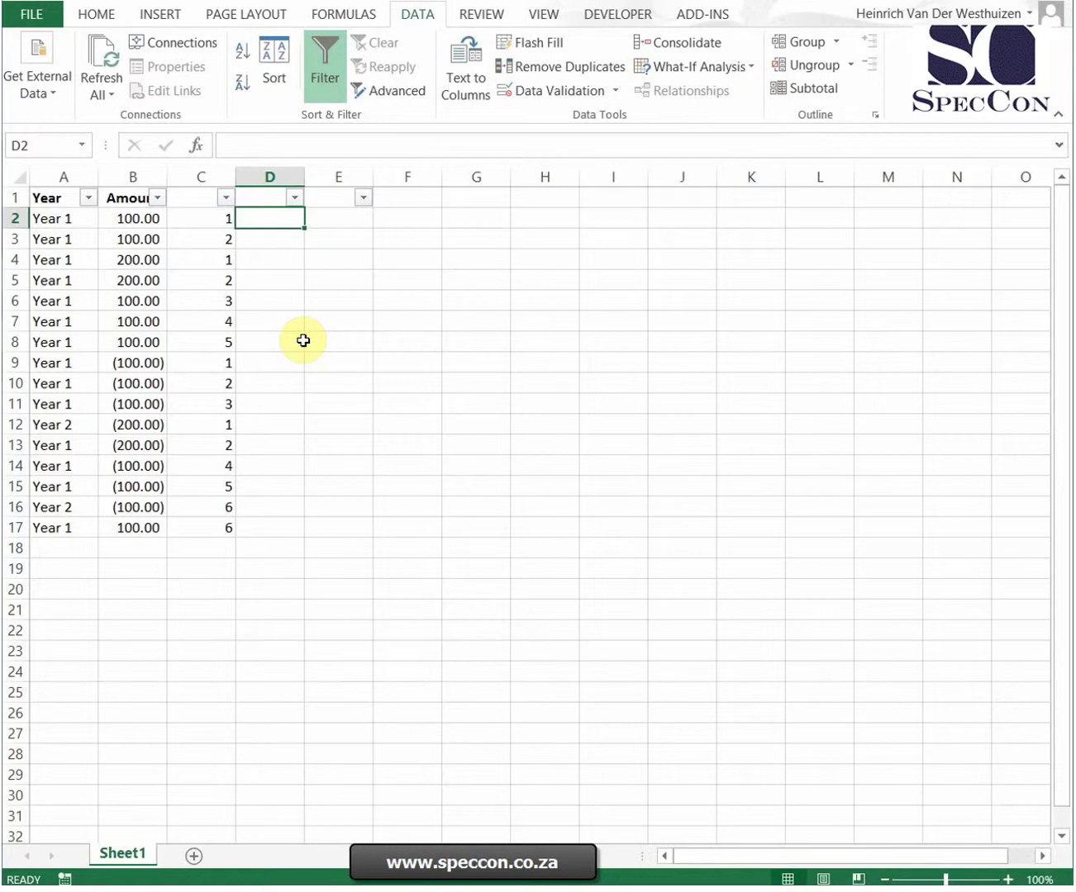
# Step: Filter the Amount column to only 100.00 to review its running counts, and show all amounts again
pyautogui.click(157, 198)
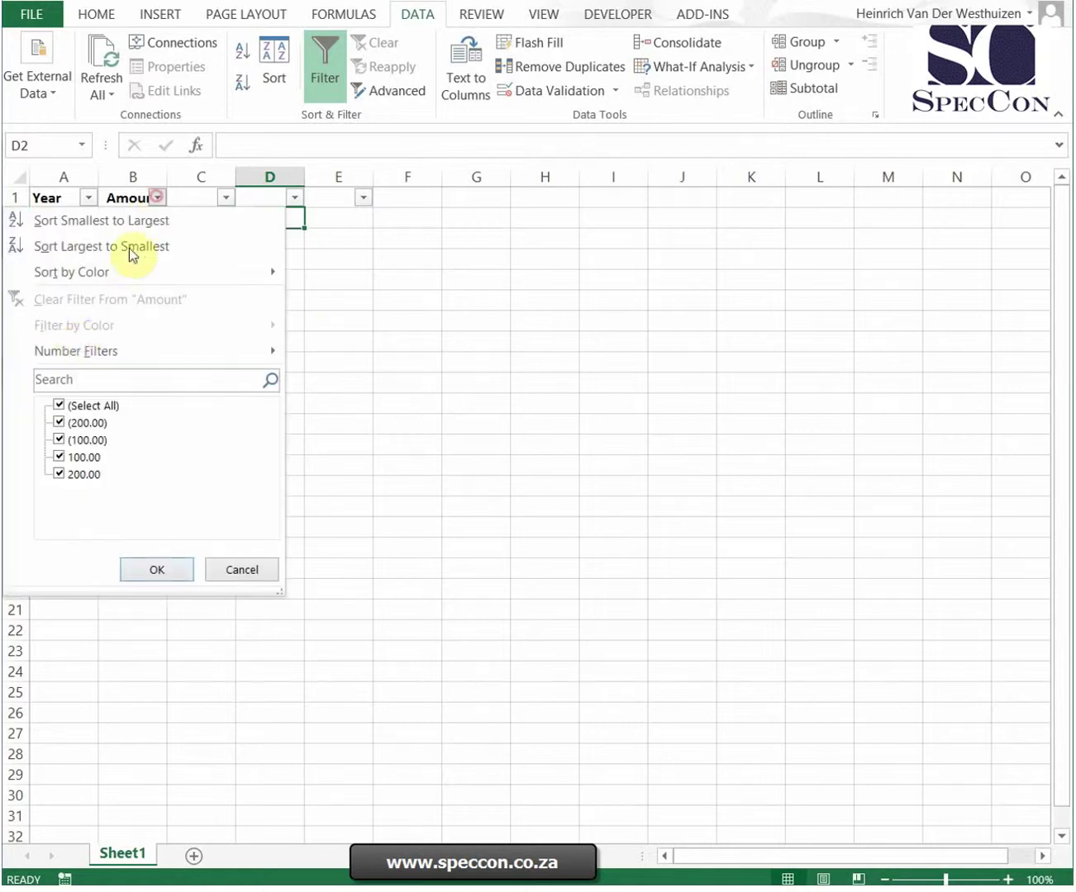
pyautogui.click(72, 409)
pyautogui.click(83, 456)
pyautogui.click(152, 570)
pyautogui.moveTo(320, 502); pyautogui.dragTo(343, 494)
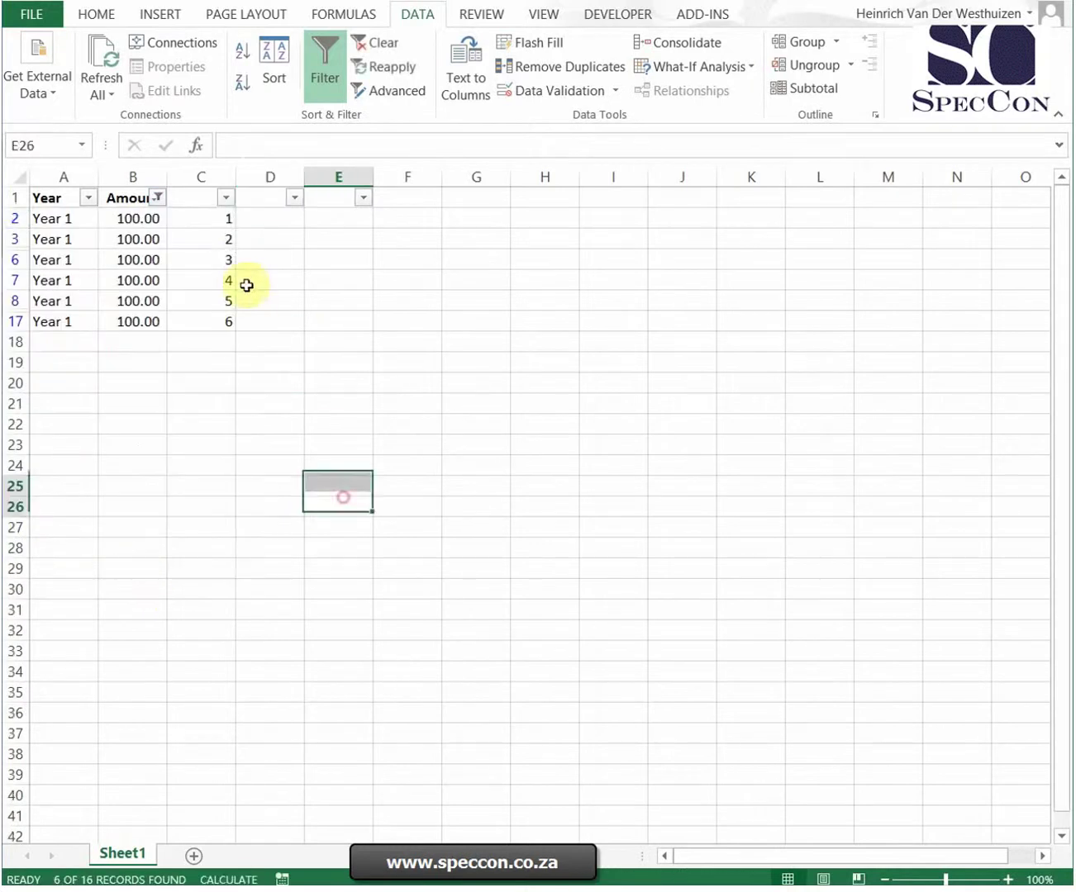
pyautogui.click(158, 197)
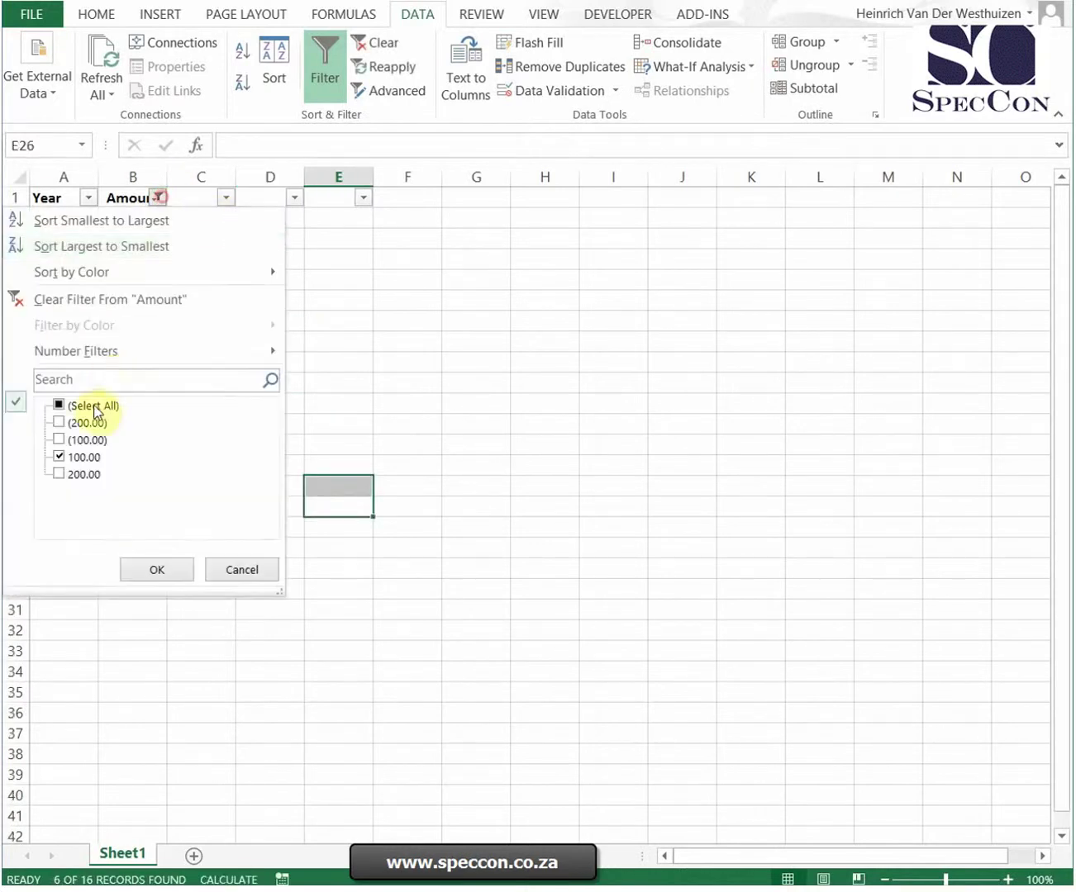
pyautogui.click(92, 405)
pyautogui.click(157, 569)
# Step: Enter =B2&C2 in D2 to join the amount with its running count
pyautogui.click(264, 225)
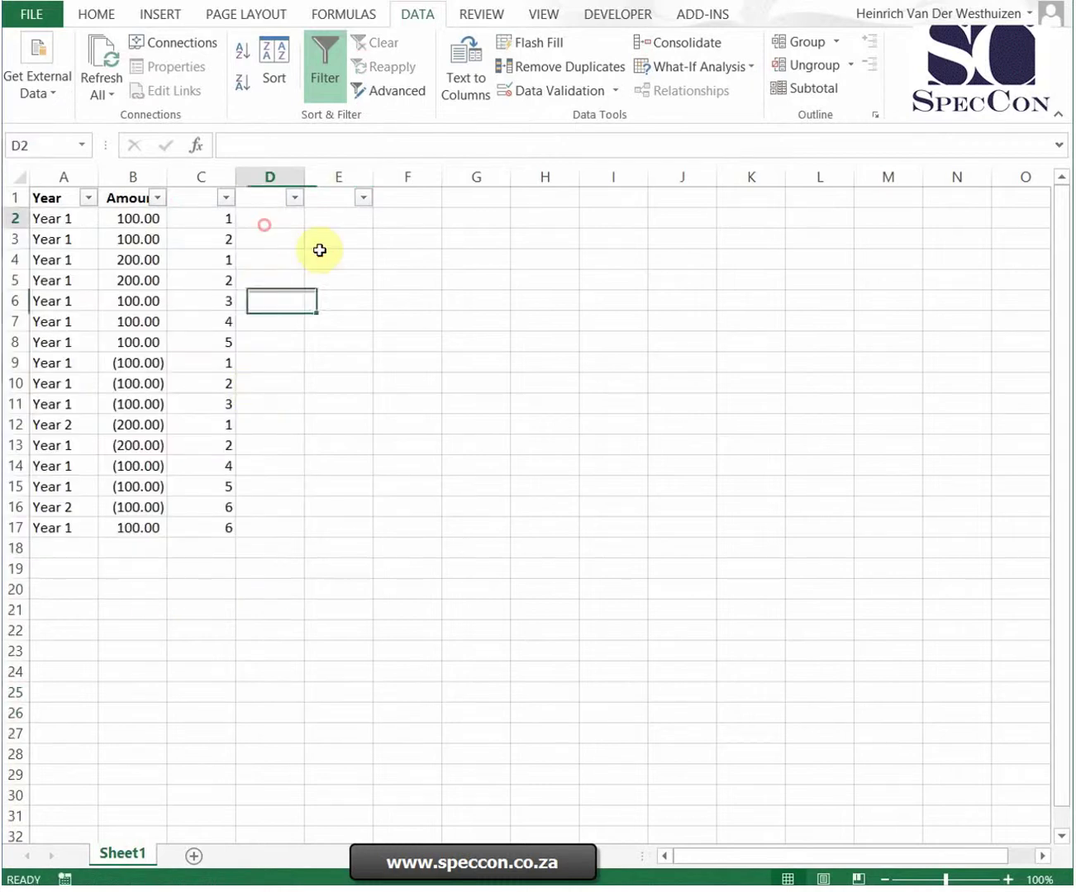
pyautogui.write('=')
pyautogui.press('Left')
pyautogui.press('Left')
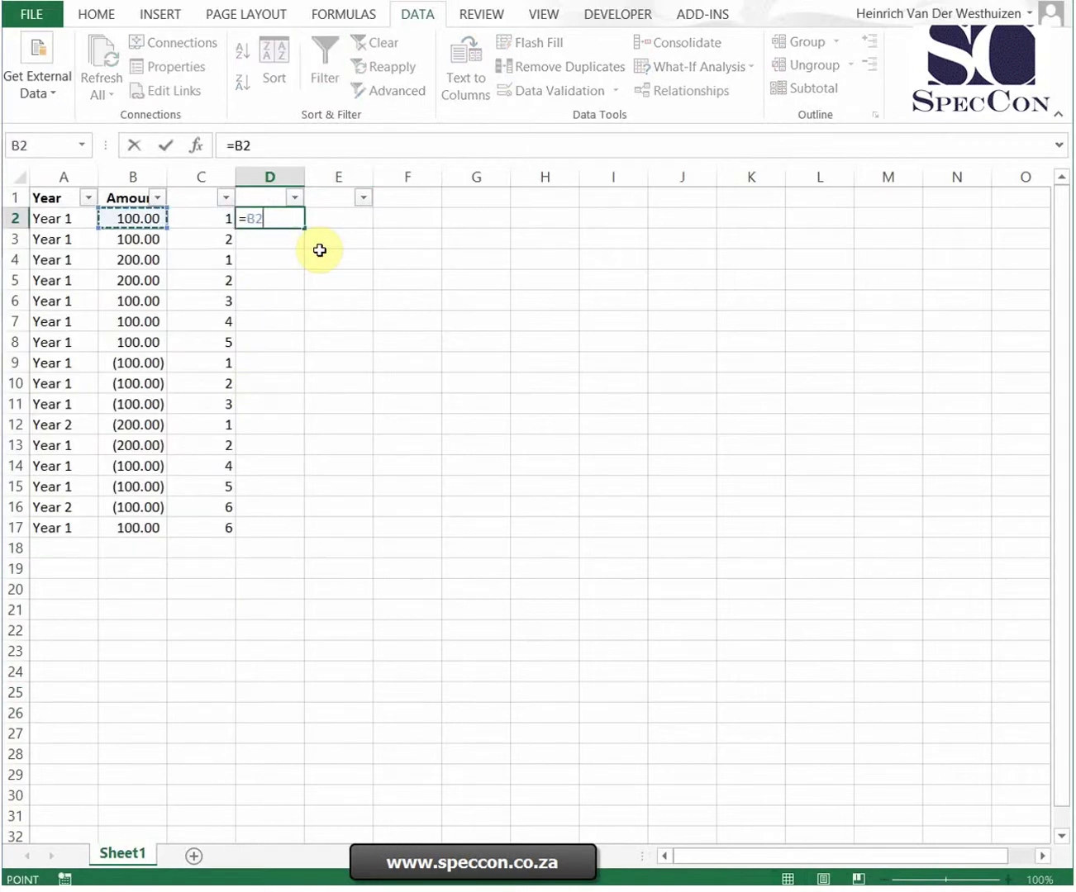
pyautogui.write('&')
pyautogui.press('Left')
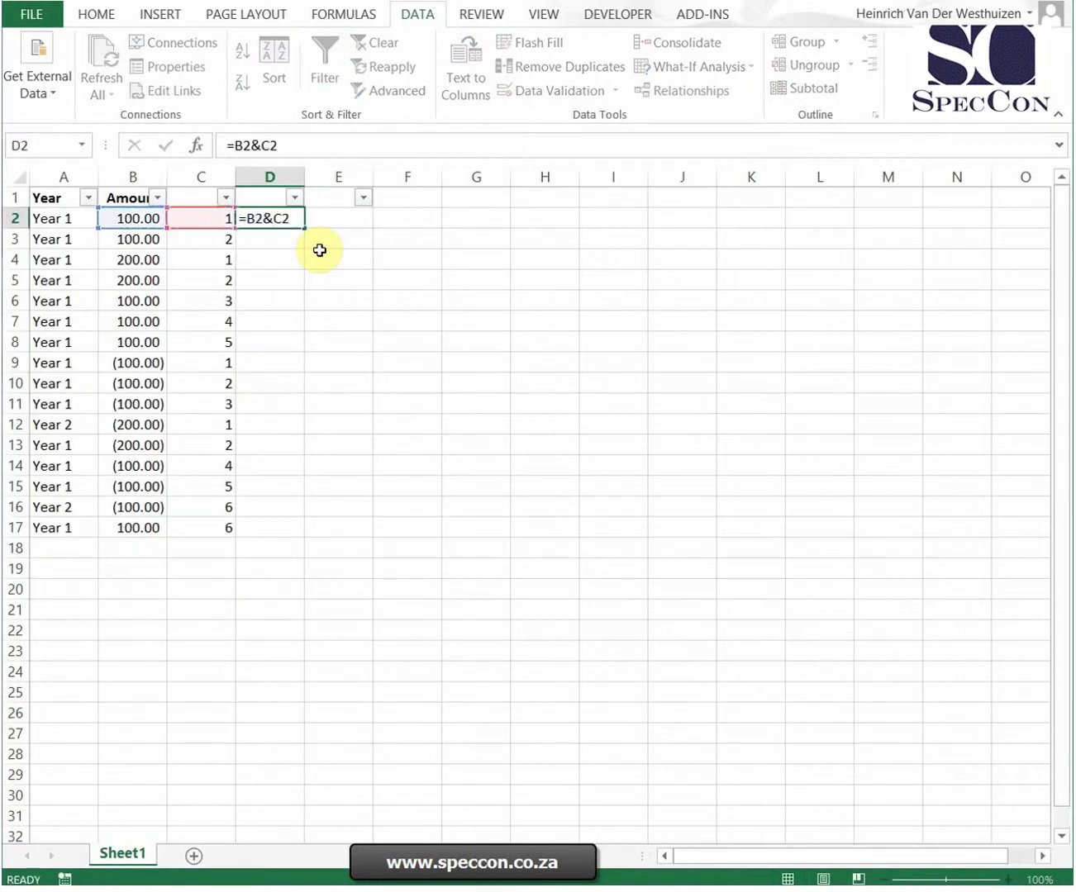
pyautogui.press('Return')
# Step: Add a space separator to the D2 formula, making it =B2&" "&C2, and fill it down to row 17
pyautogui.press('Up')
pyautogui.click(261, 146)
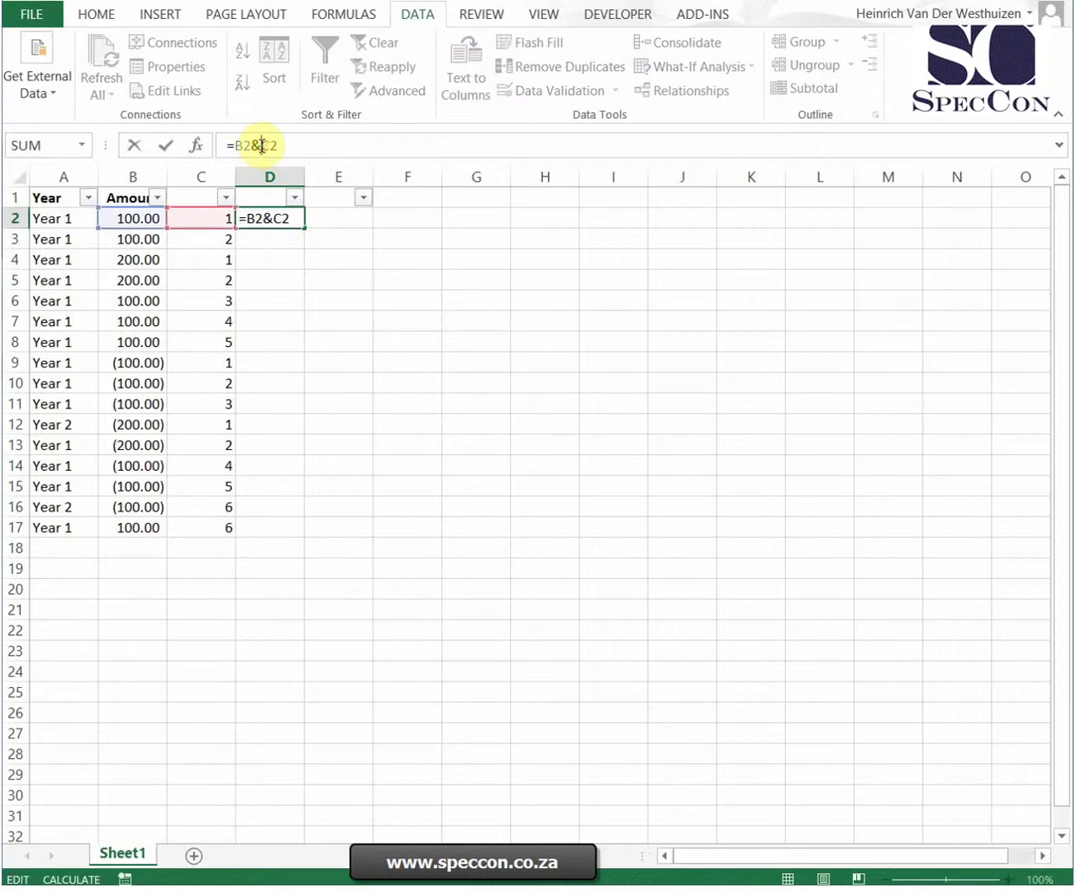
pyautogui.write('" "&')
pyautogui.press('BackSpace')
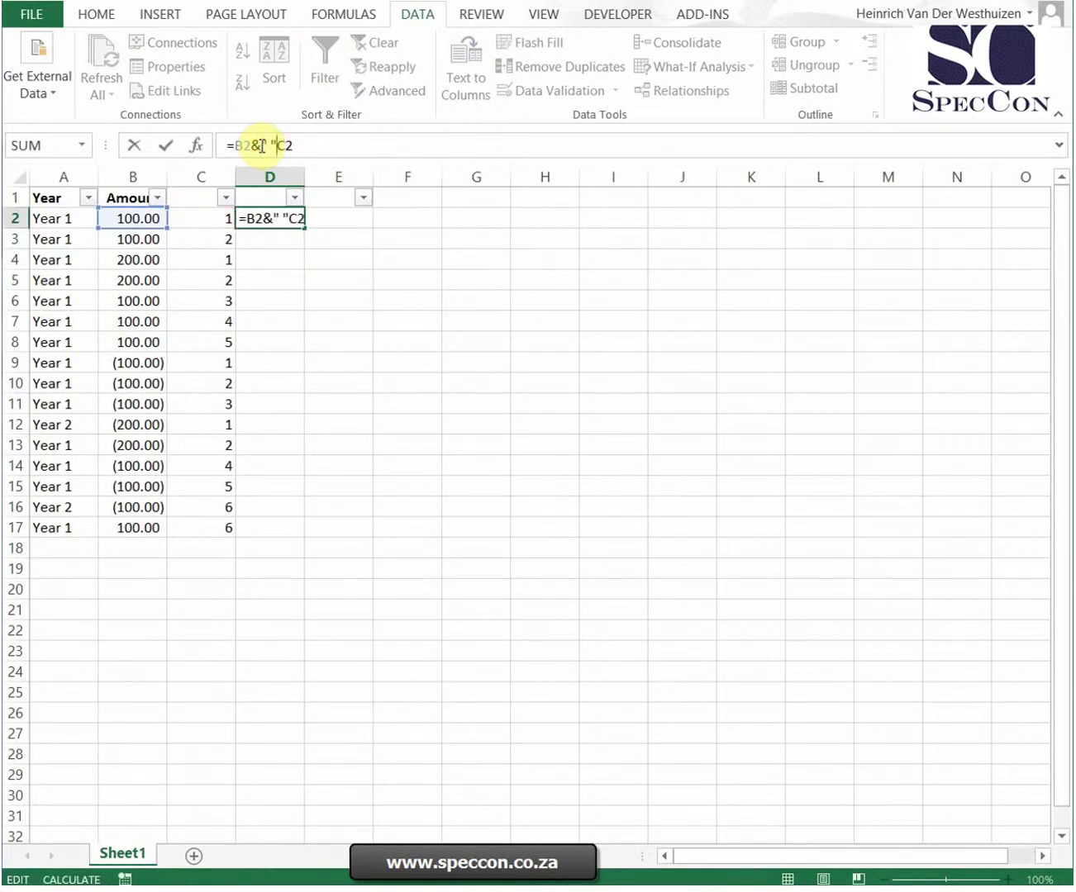
pyautogui.write('&')
pyautogui.press('Return')
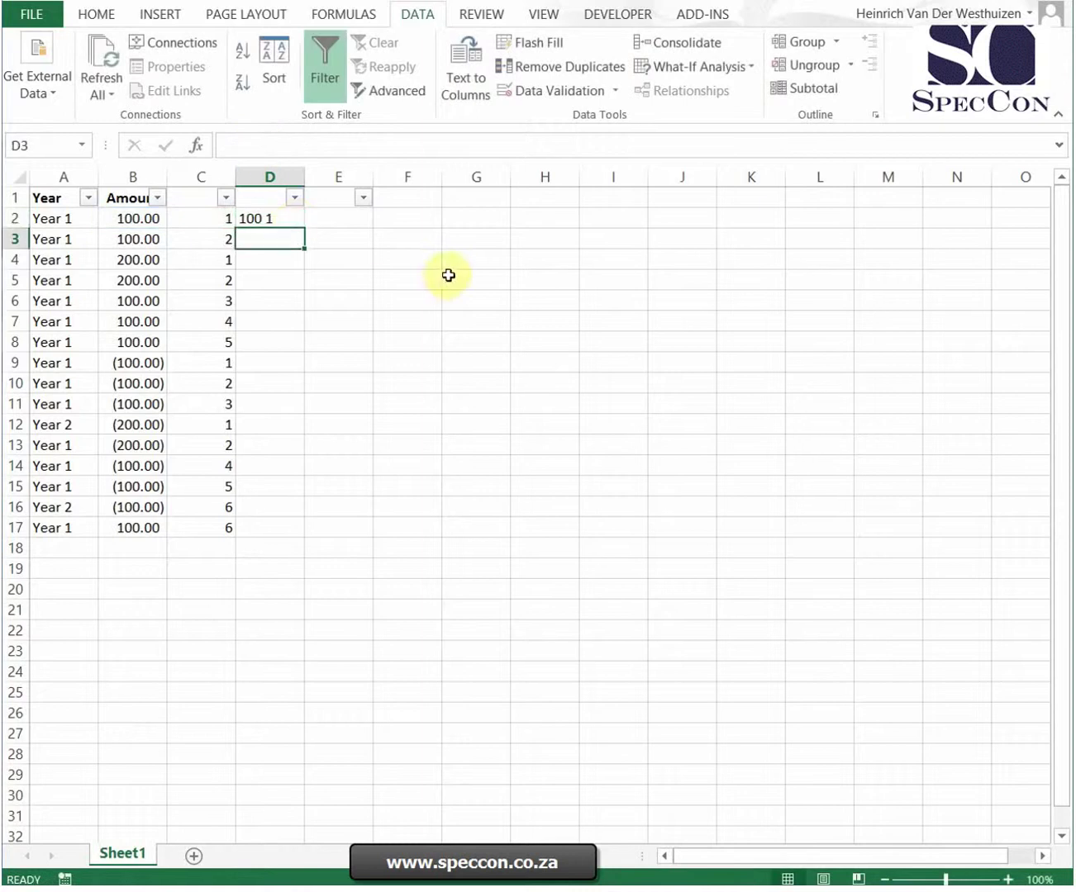
pyautogui.click(289, 220)
pyautogui.doubleClick(304, 229)
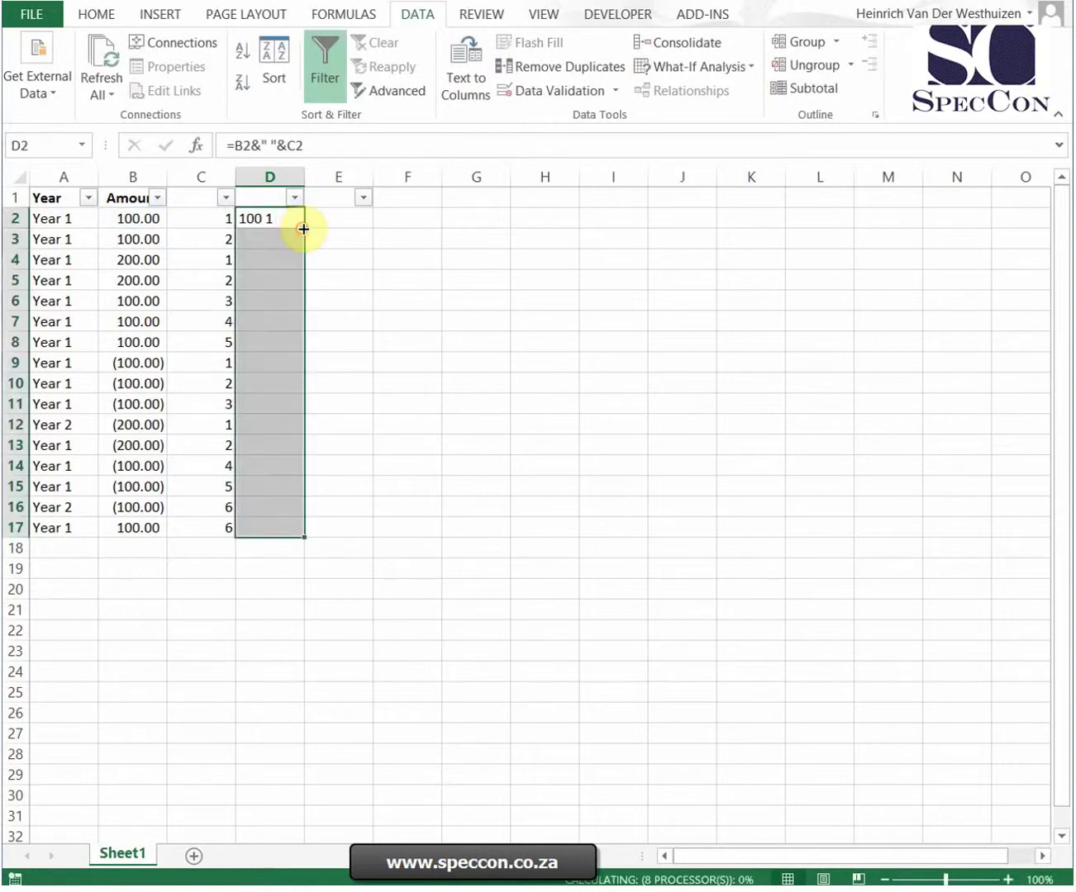
pyautogui.click(469, 347)
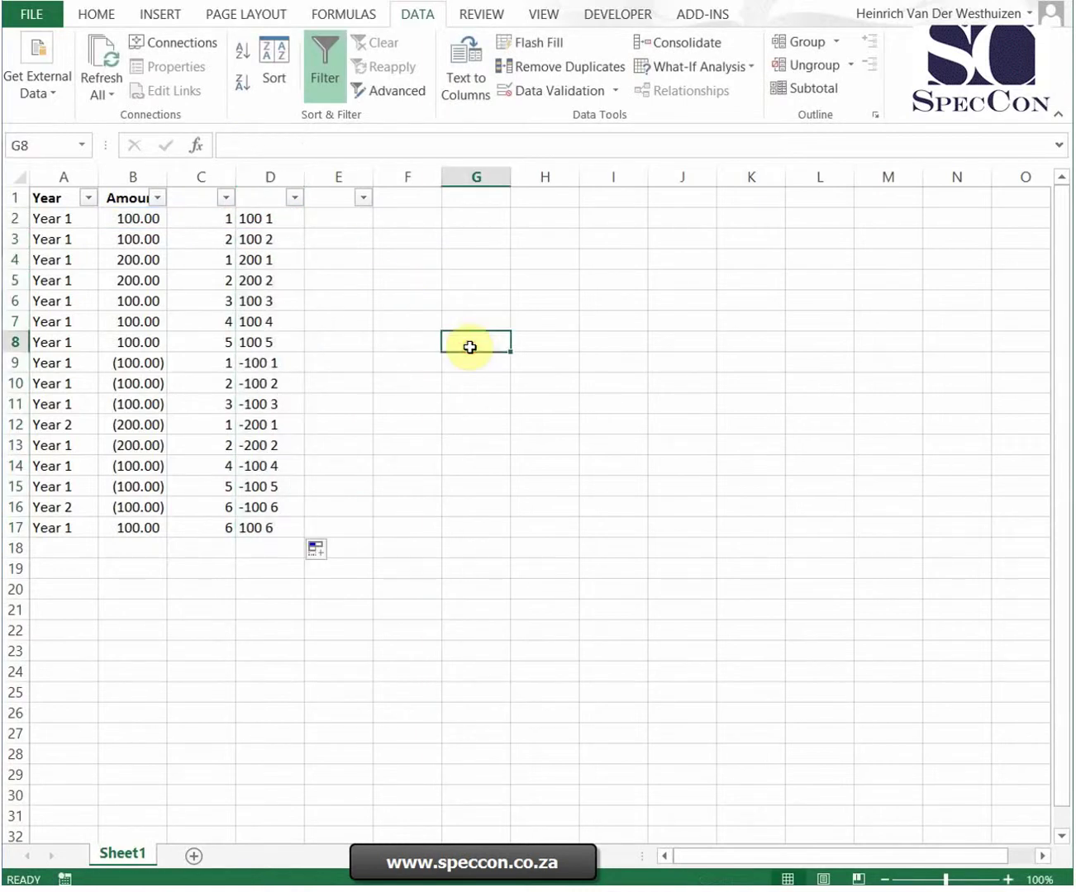
# Step: Review the joined amount and count values in D2:D17
pyautogui.moveTo(283, 220); pyautogui.dragTo(262, 523)
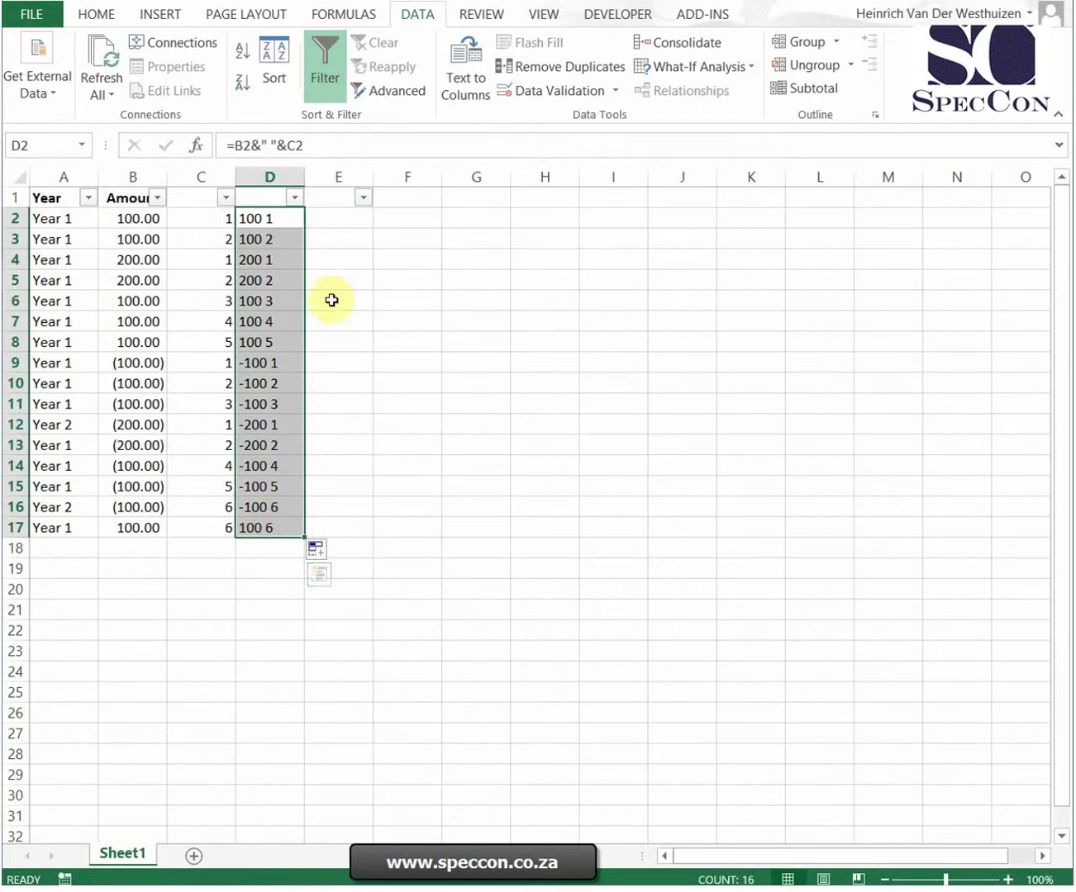
pyautogui.moveTo(332, 321); pyautogui.dragTo(331, 219)
pyautogui.click(331, 219)
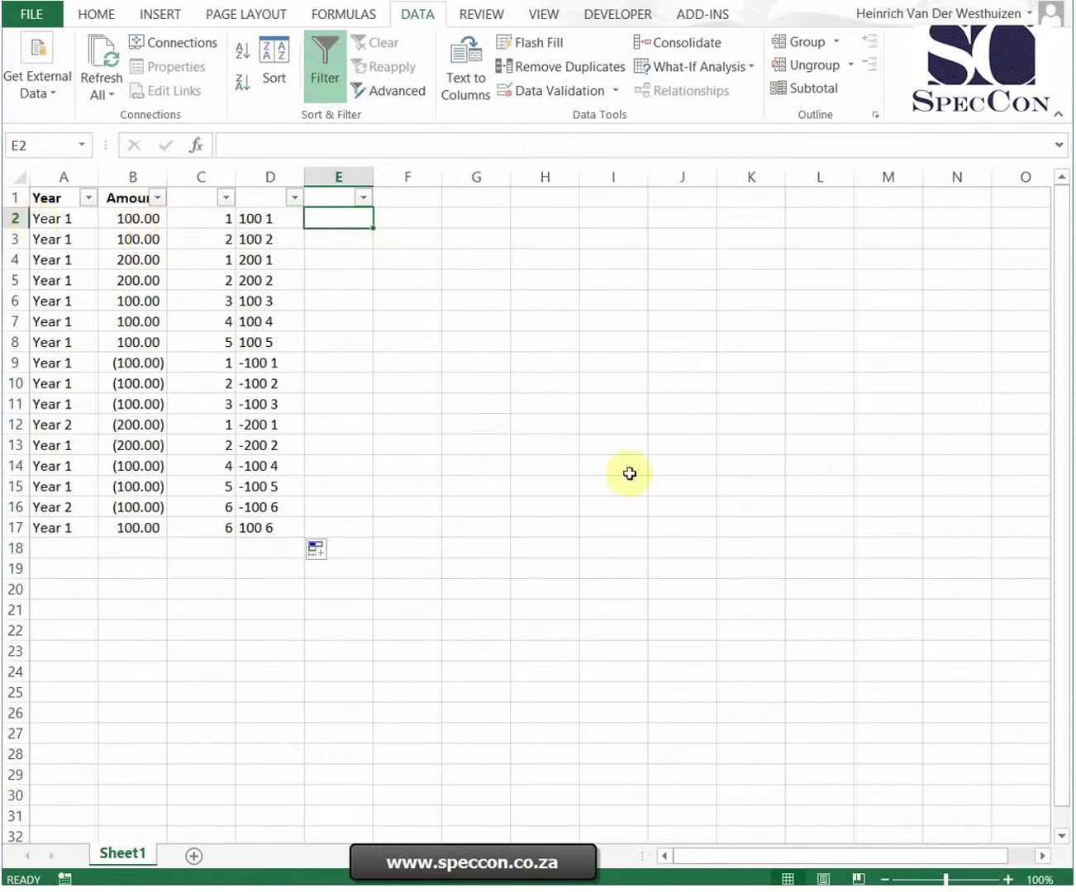
# Step: Append the year to the D2 formula, making it =B2&" "&C2&A2, and fill it down to row 17
pyautogui.click(255, 219)
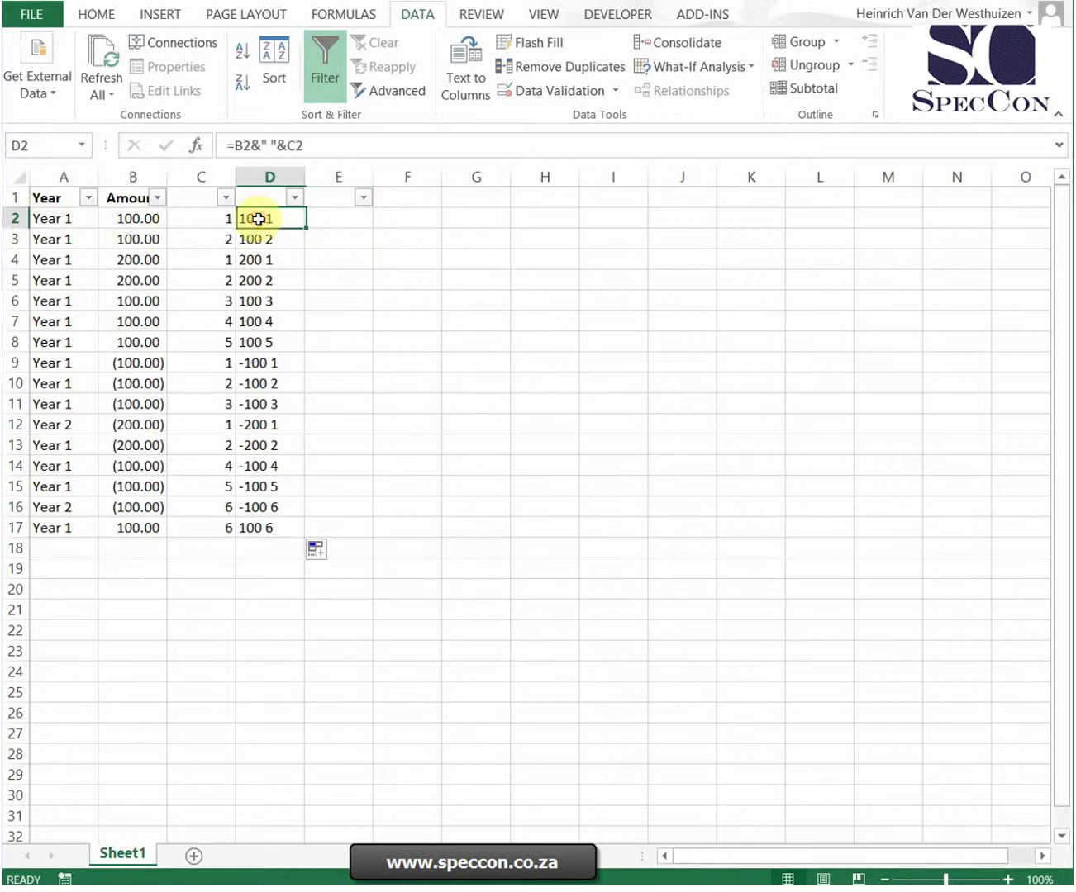
pyautogui.click(341, 149)
pyautogui.write('&')
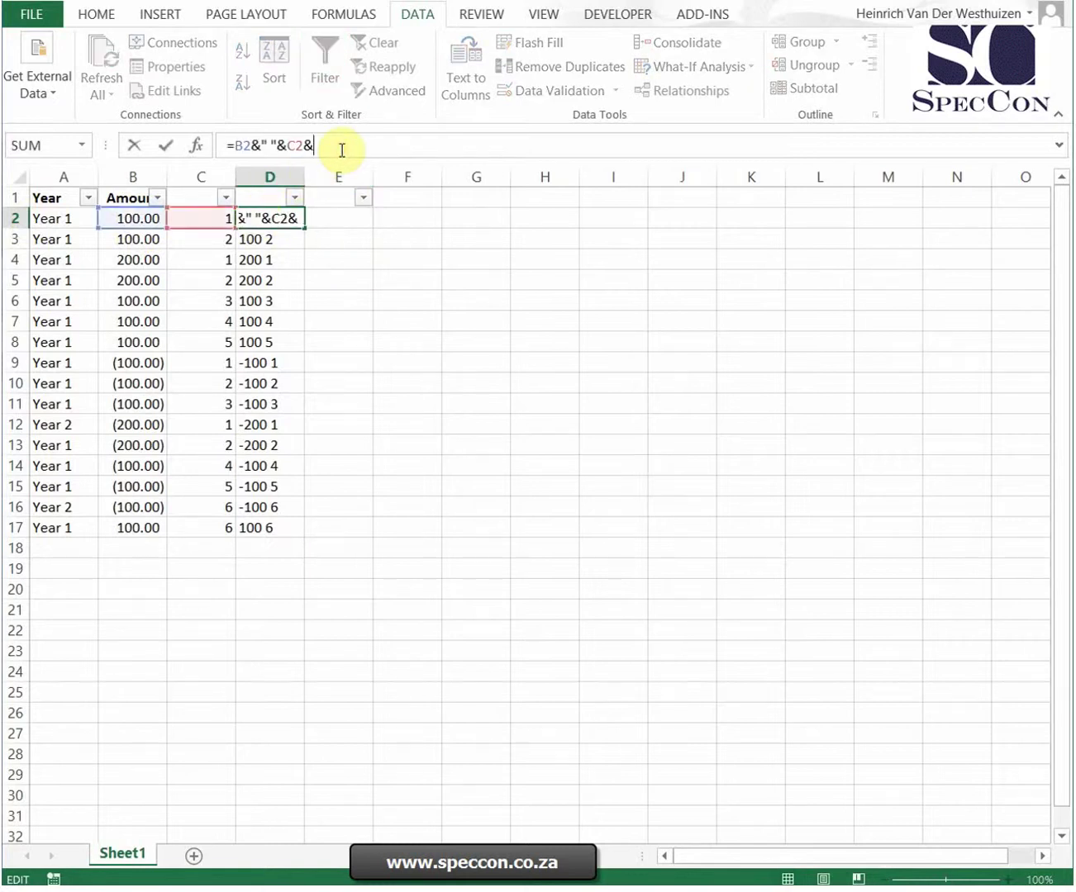
pyautogui.click(52, 216)
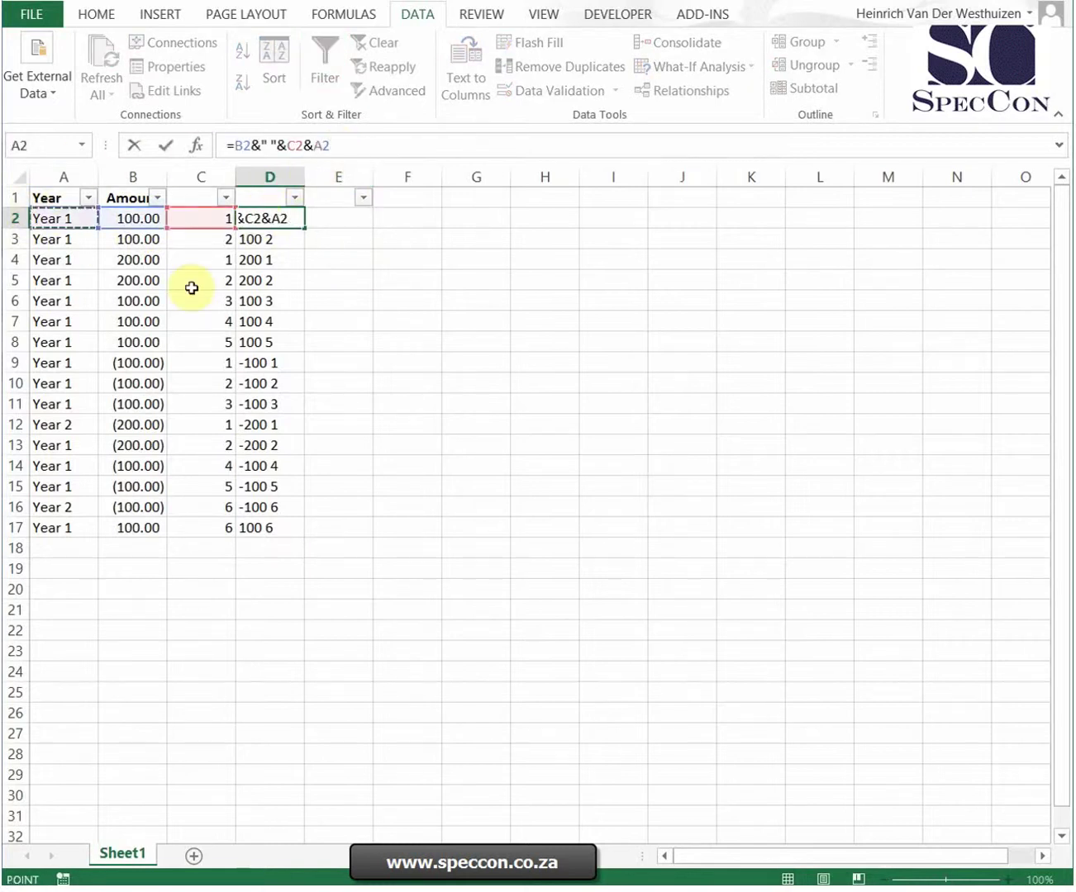
pyautogui.press('Return')
pyautogui.click(287, 229)
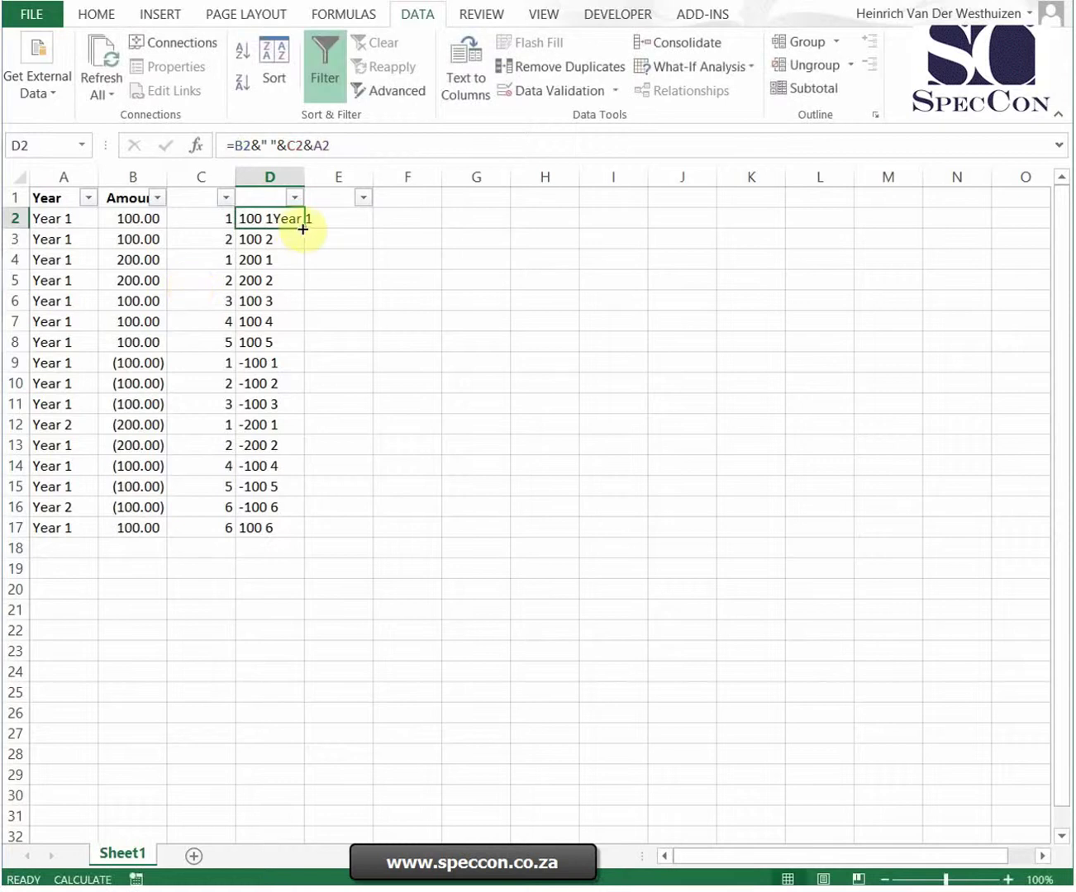
pyautogui.doubleClick(305, 228)
# Step: Place the formula =B2&" "&C2&A2 in E2 while keeping it in D2, and fill column E down to row 17
pyautogui.click(281, 219)
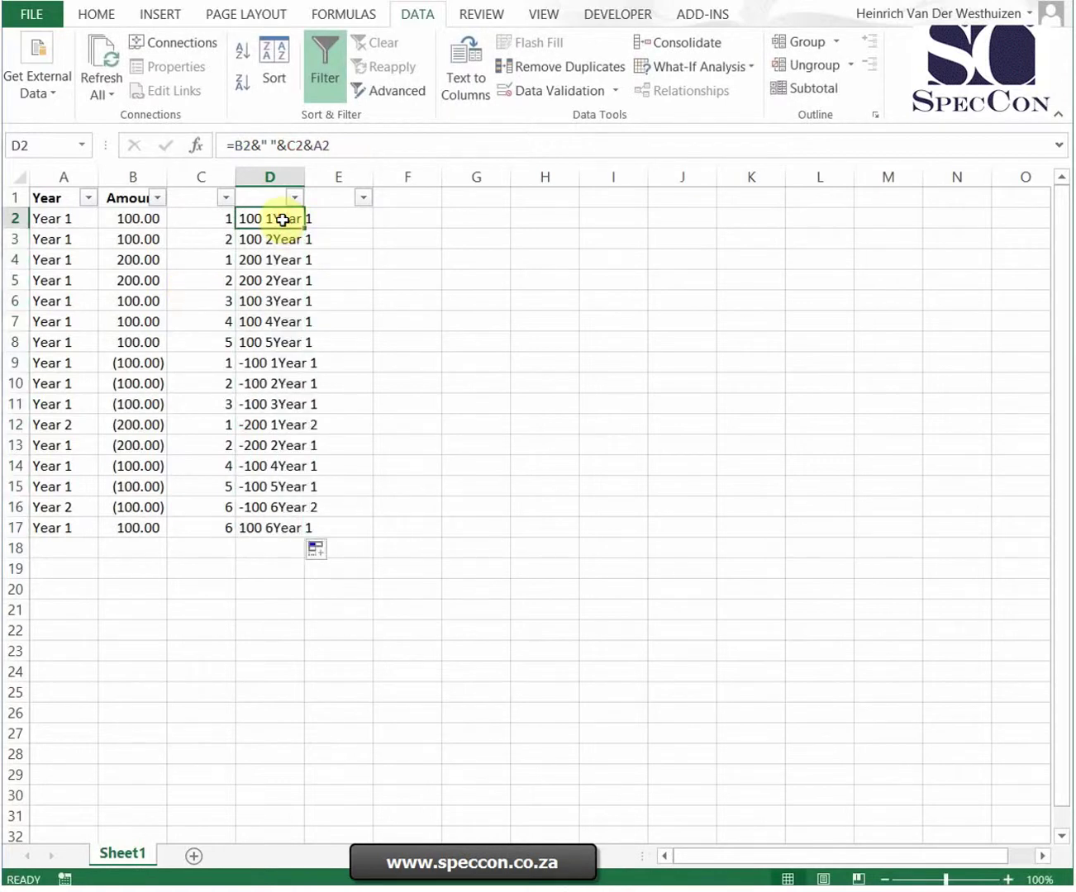
pyautogui.hotkey('ctrl', 'c')
pyautogui.press('Right')
pyautogui.press('Return')
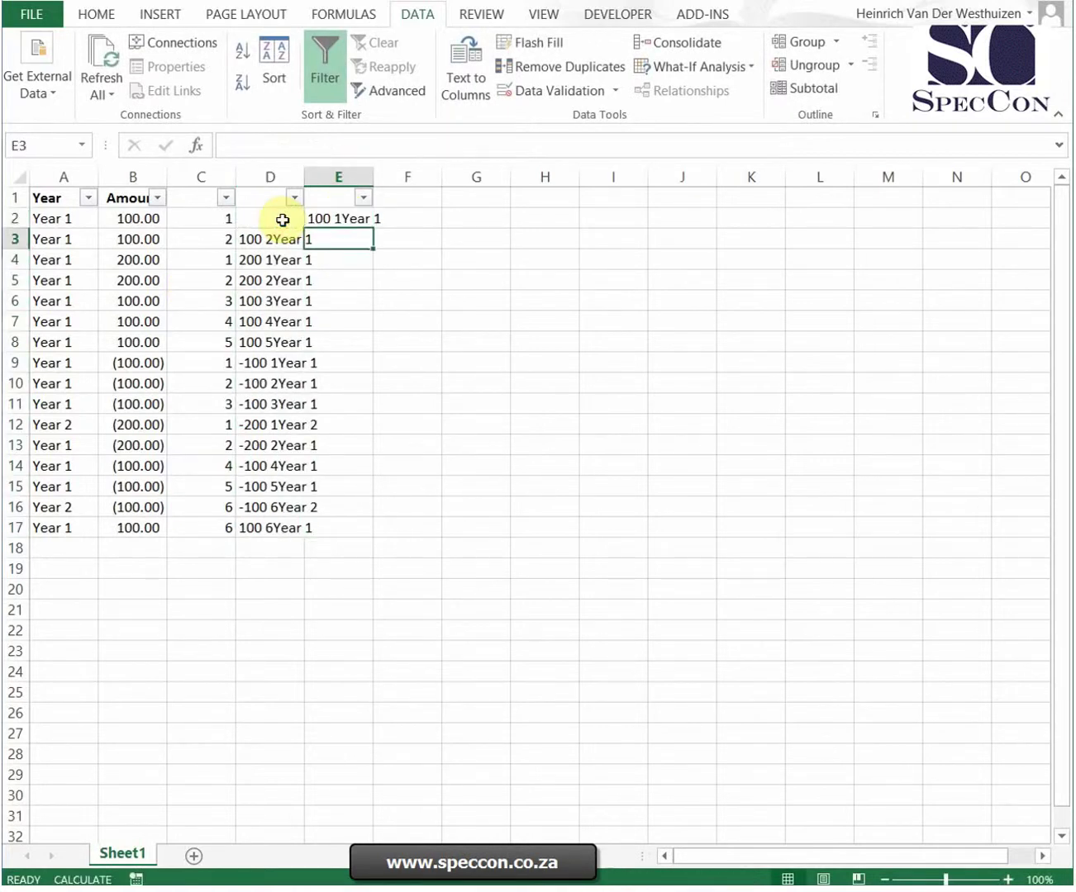
pyautogui.press('Left')
pyautogui.hotkey('ctrl', 'c')
pyautogui.press('Up')
pyautogui.press('Right')
pyautogui.hotkey('ctrl', 'v')
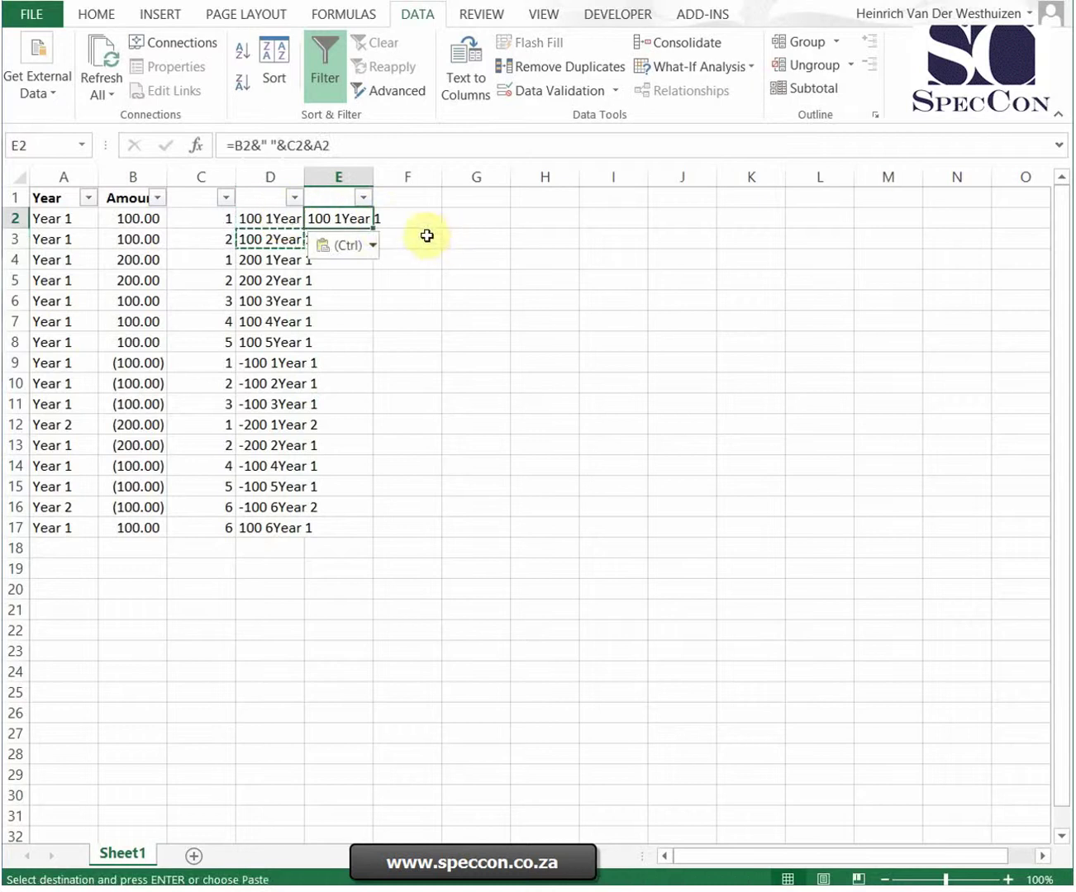
pyautogui.doubleClick(375, 225)
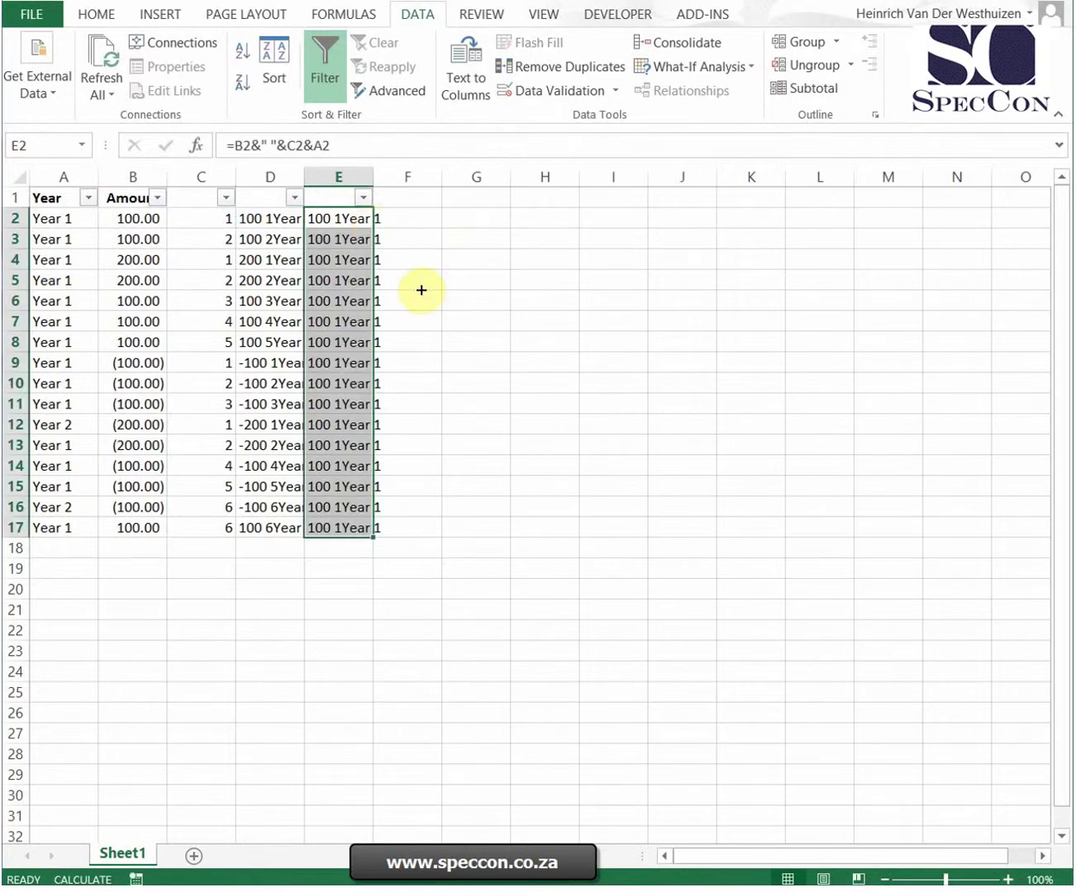
pyautogui.click(422, 295)
# Step: Negate the amount in the E2 formula, making it =-B2&" "&C2&A2, and fill it down to row 17
pyautogui.click(337, 221)
pyautogui.click(297, 146)
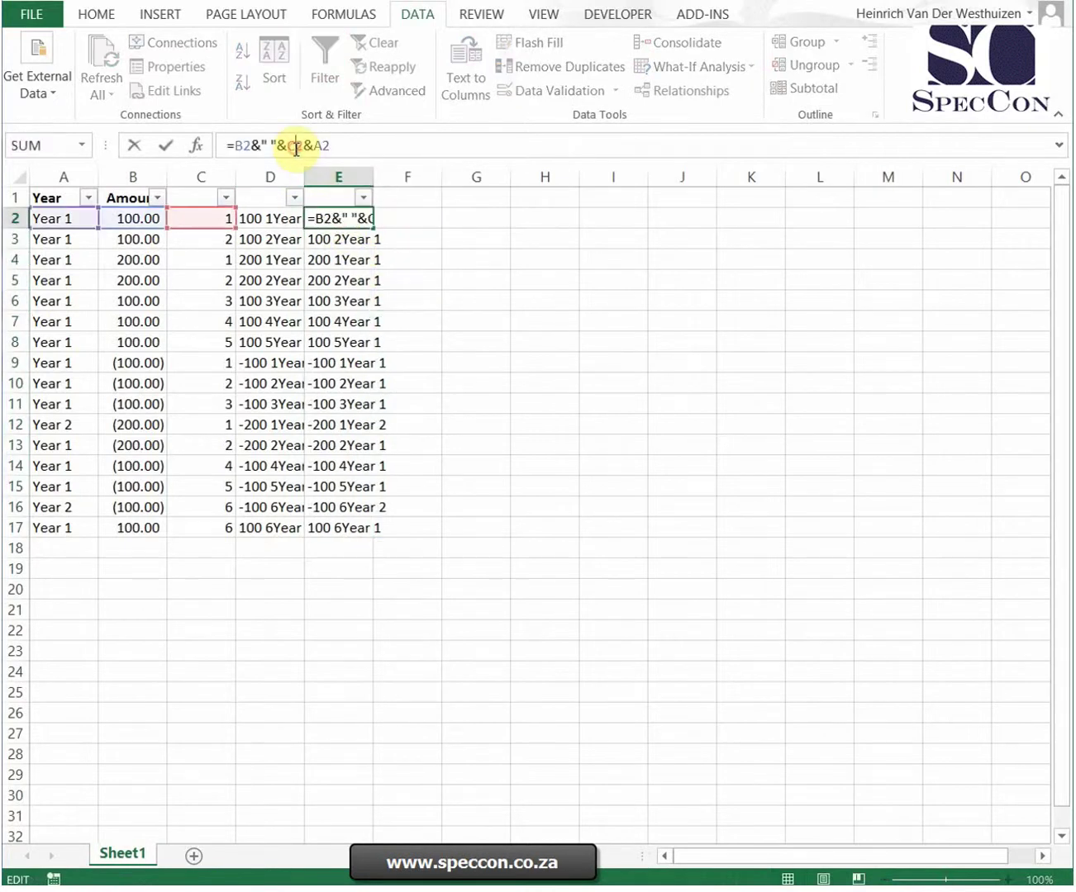
pyautogui.click(233, 146)
pyautogui.write('-')
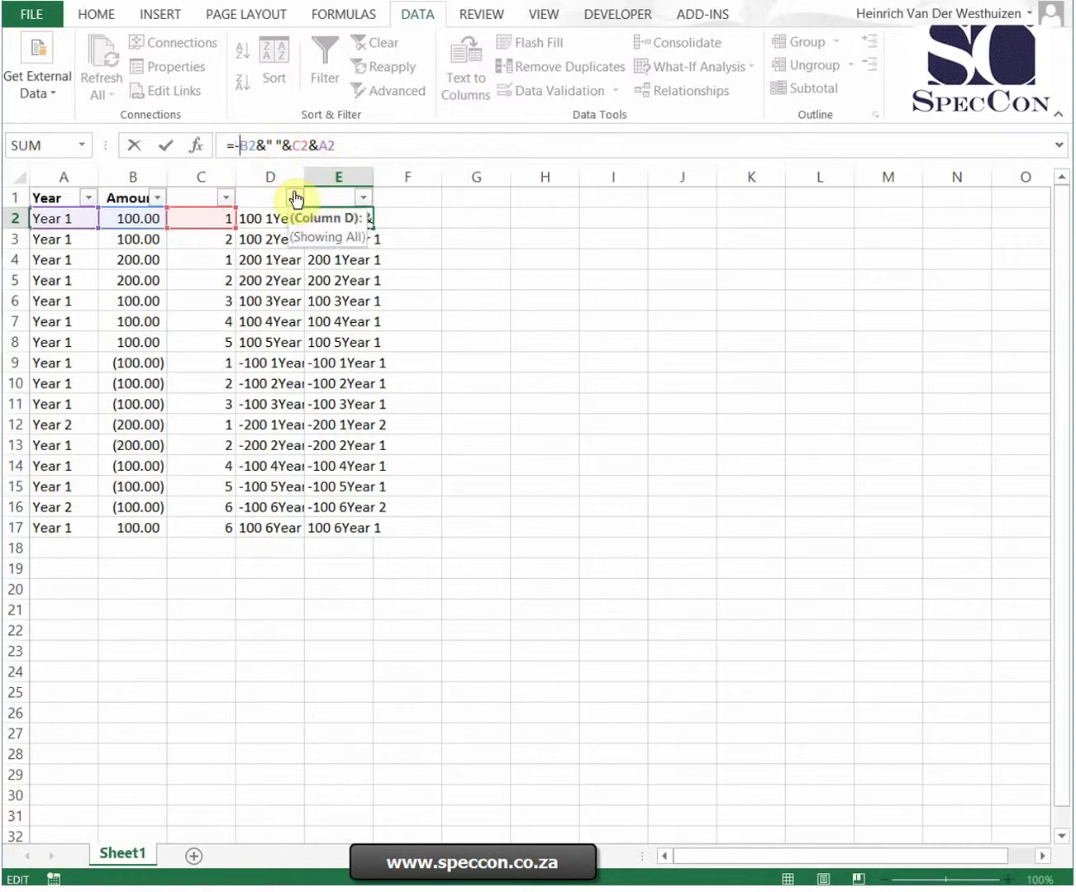
pyautogui.hotkey('ctrl', 'Return')
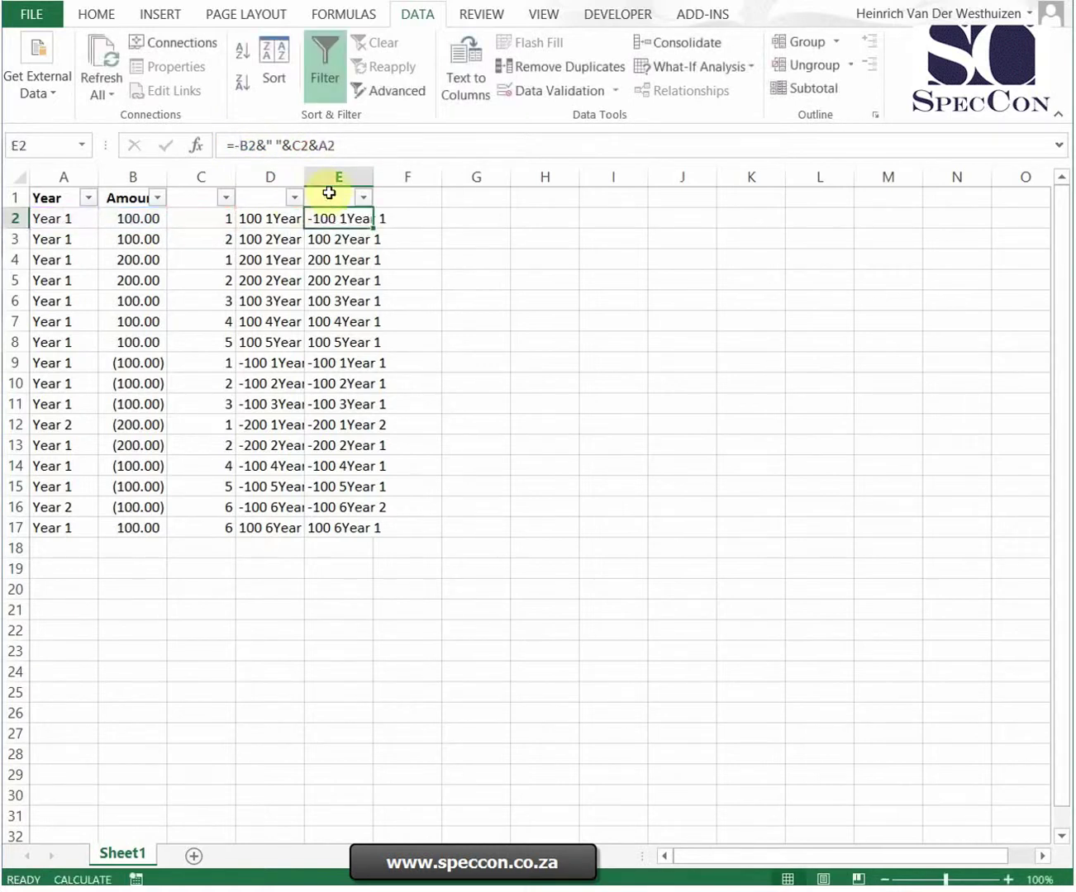
pyautogui.doubleClick(370, 224)
# Step: Fit the widths of columns D and E to their contents
pyautogui.moveTo(269, 176); pyautogui.dragTo(370, 173)
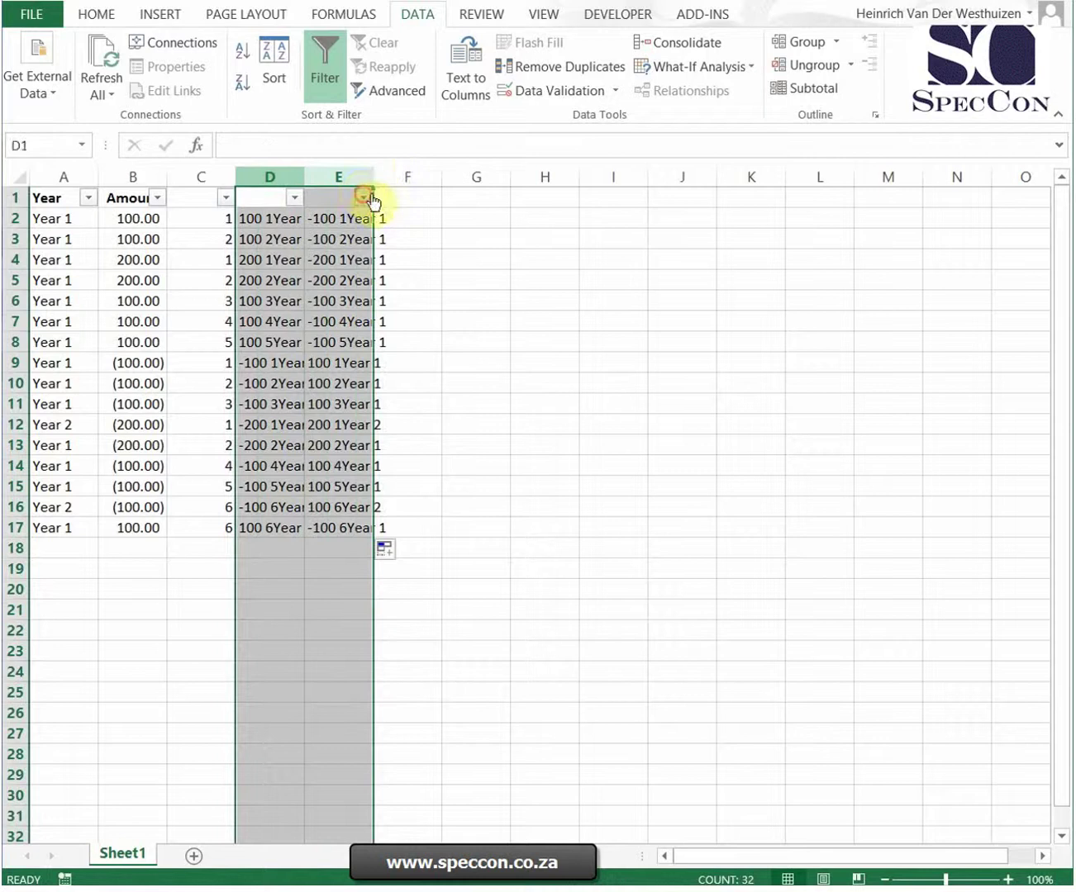
pyautogui.doubleClick(372, 171)
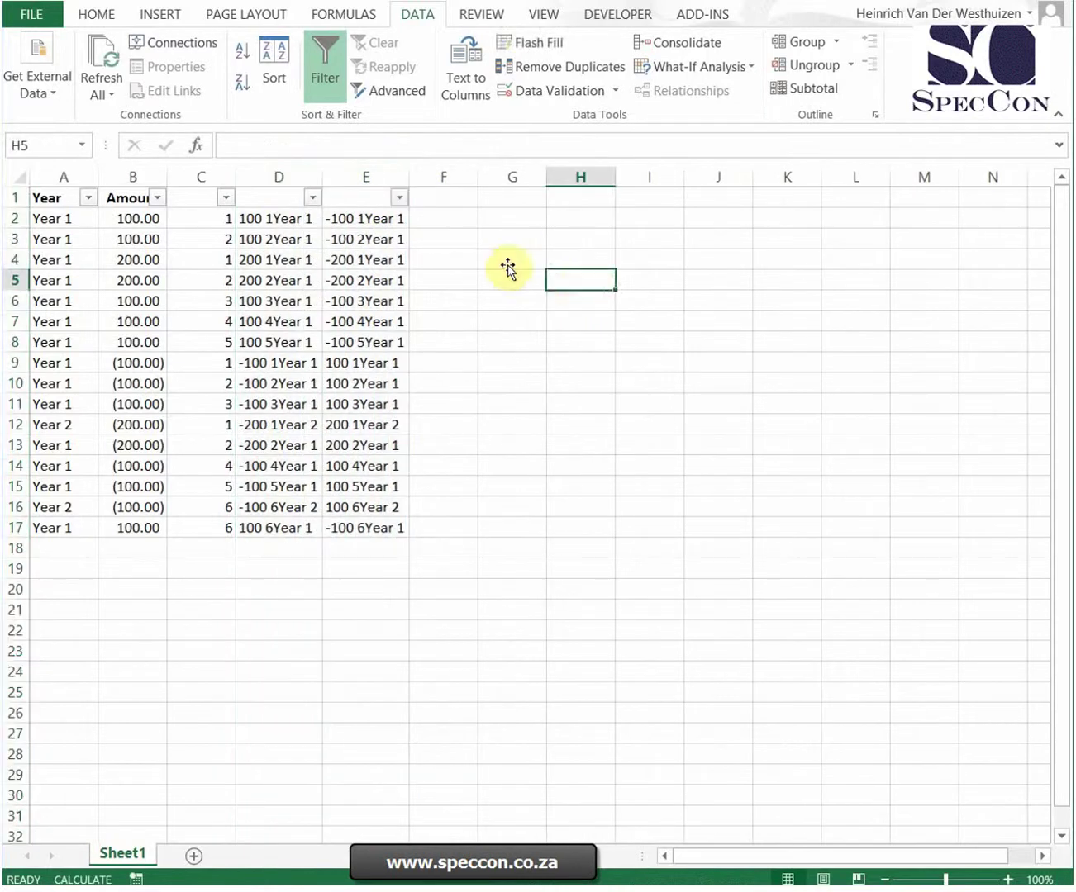
# Step: Enter =VLOOKUP(E2,D:D,1,0) in F2 and fill it down to row 17
pyautogui.click(265, 218)
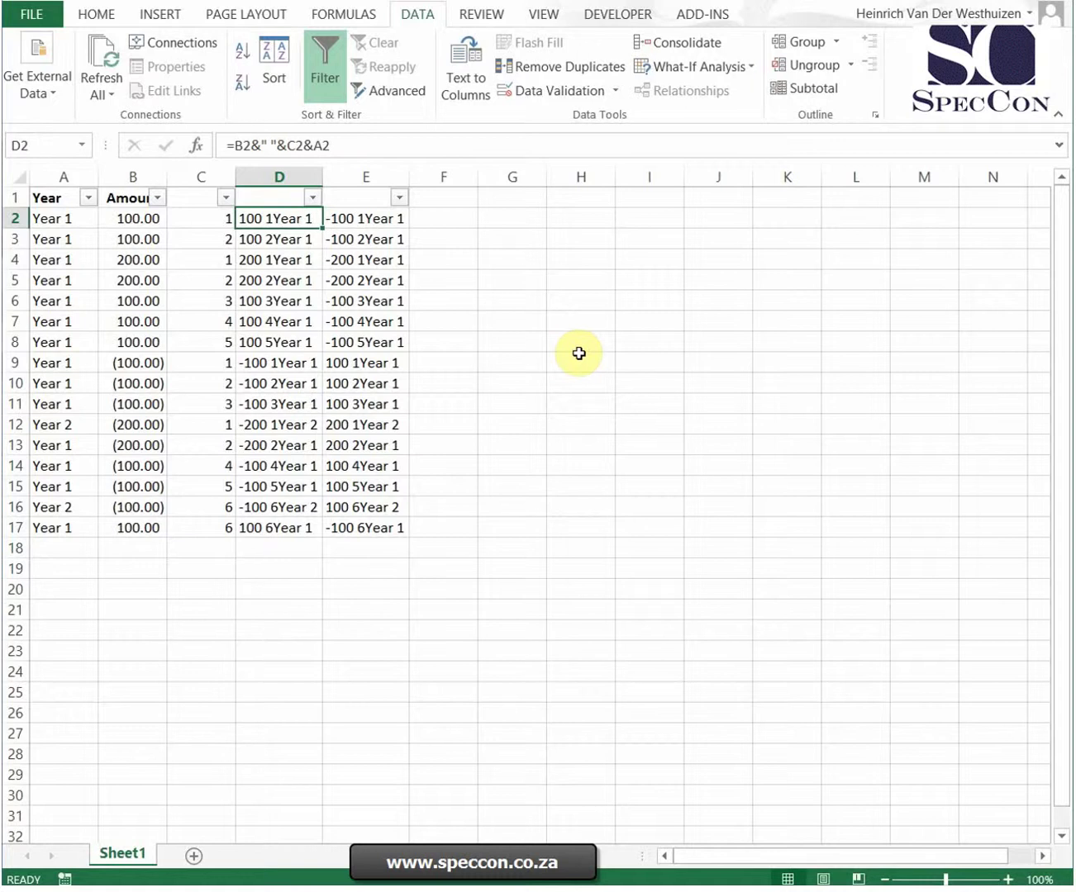
pyautogui.press('Right')
pyautogui.press('Right')
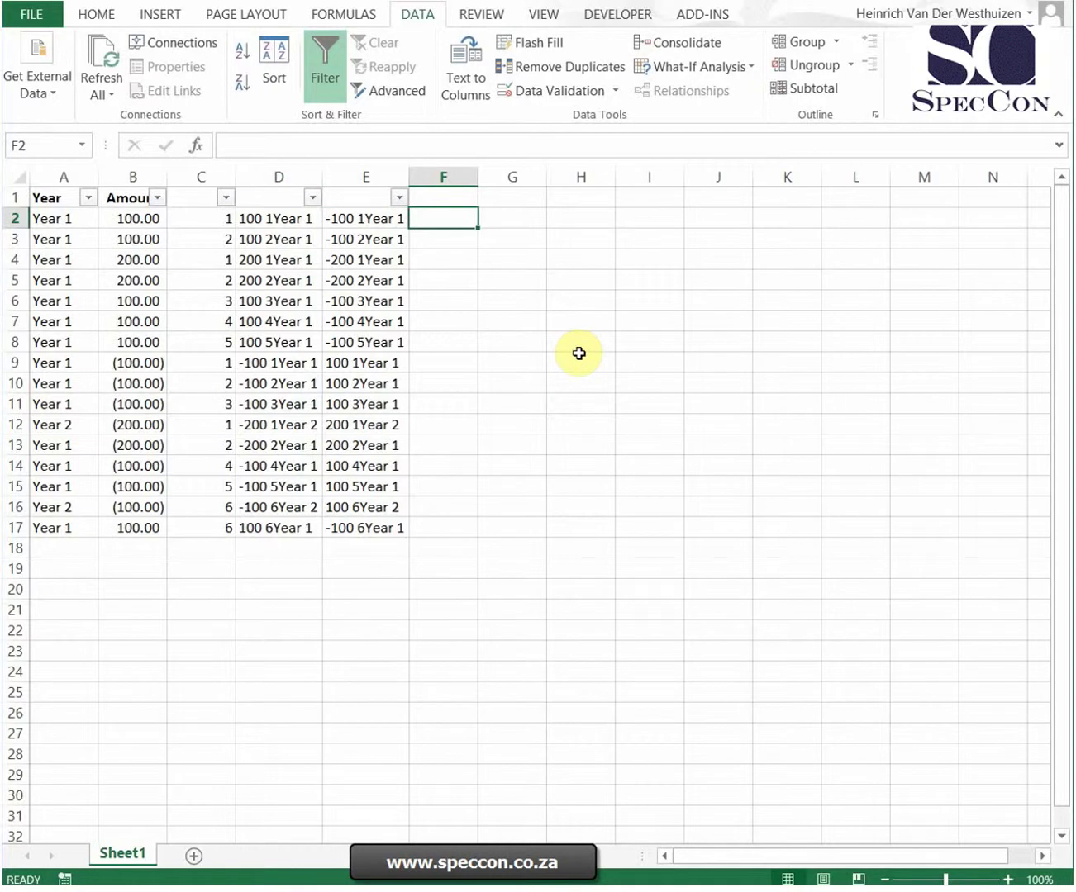
pyautogui.write('=vlookup)')
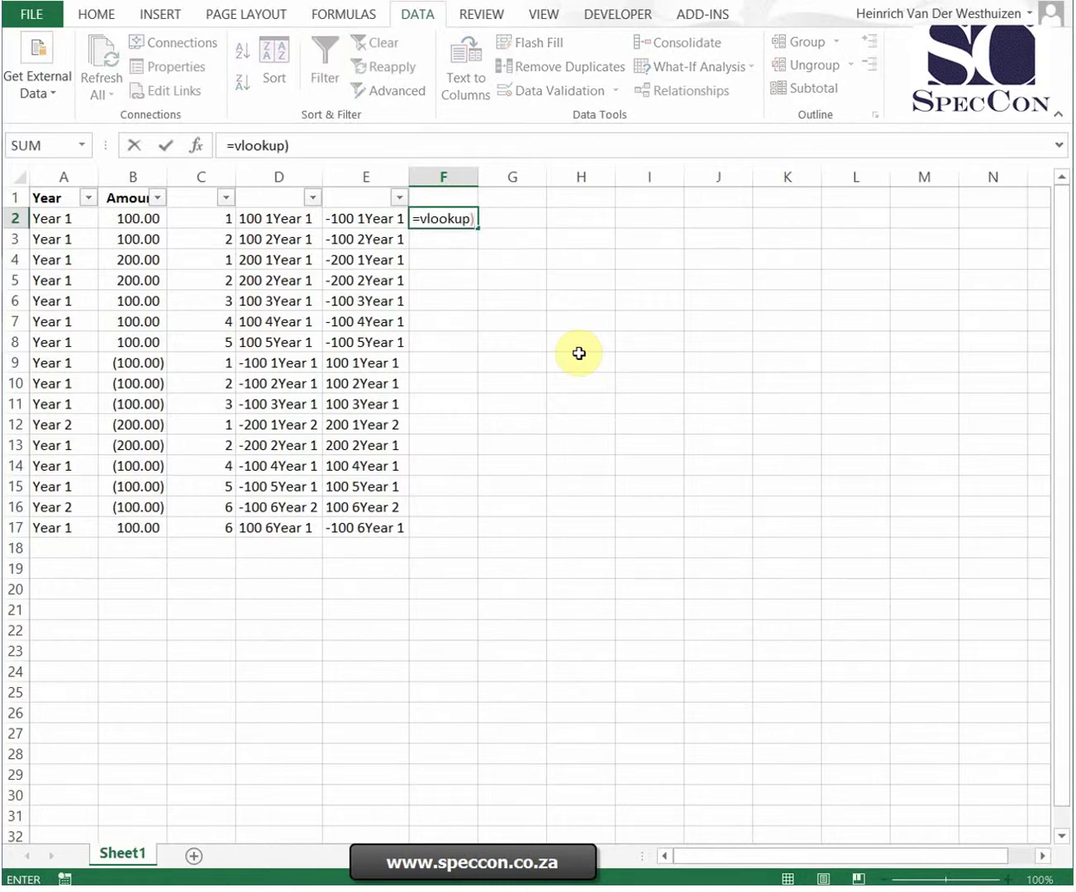
pyautogui.press('BackSpace')
pyautogui.write('(')
pyautogui.press('Left')
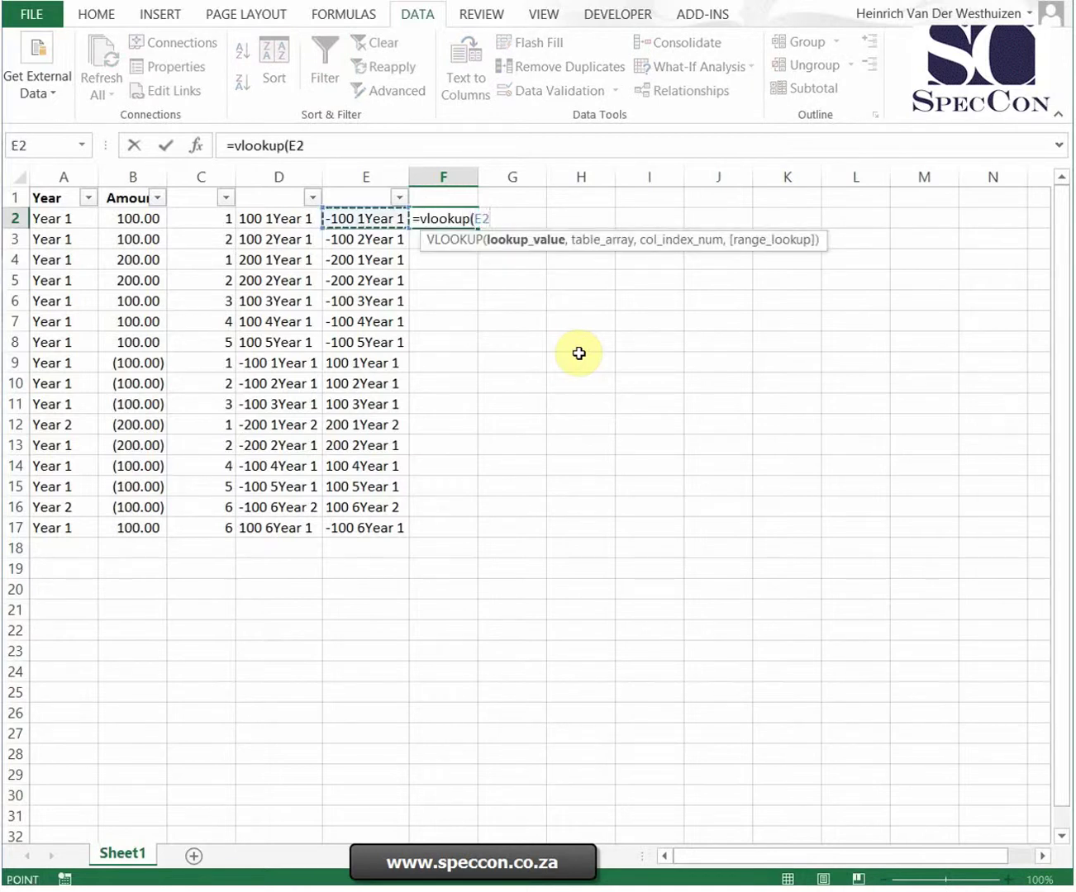
pyautogui.write(',')
pyautogui.click(280, 176)
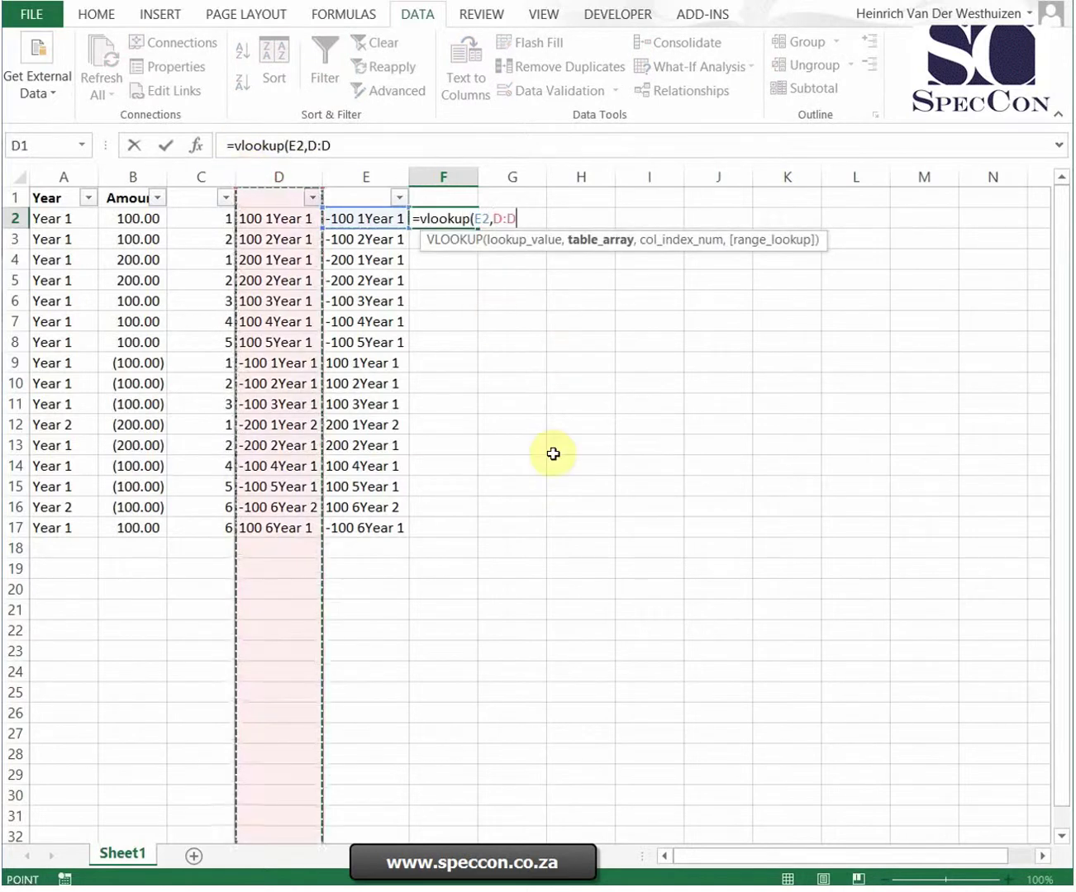
pyautogui.write(',1,0')
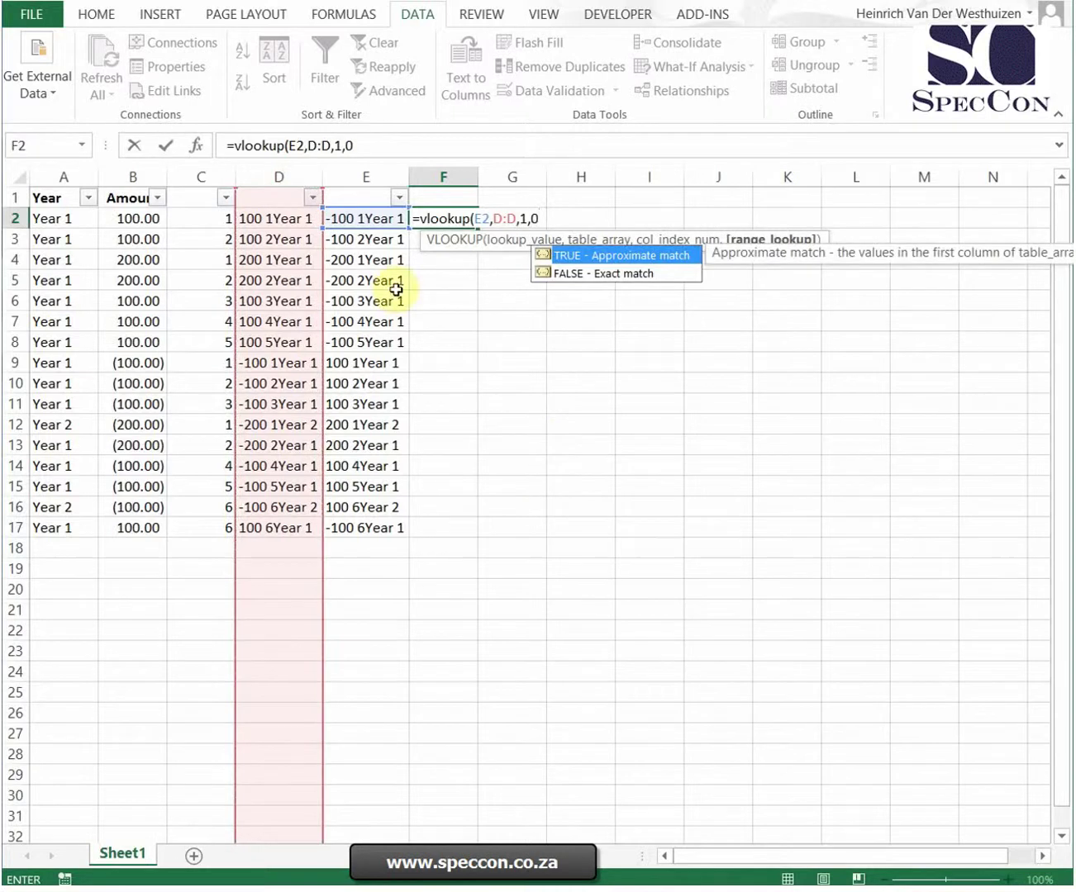
pyautogui.click(197, 146)
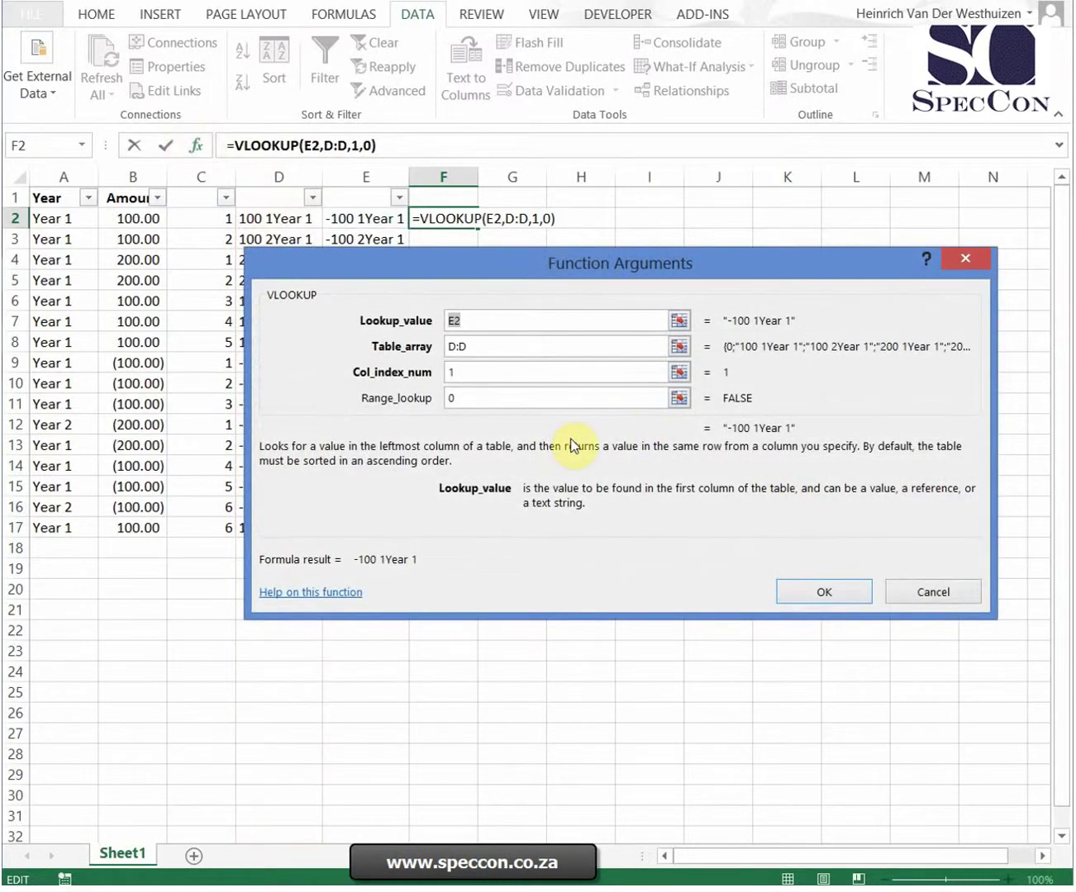
pyautogui.click(822, 591)
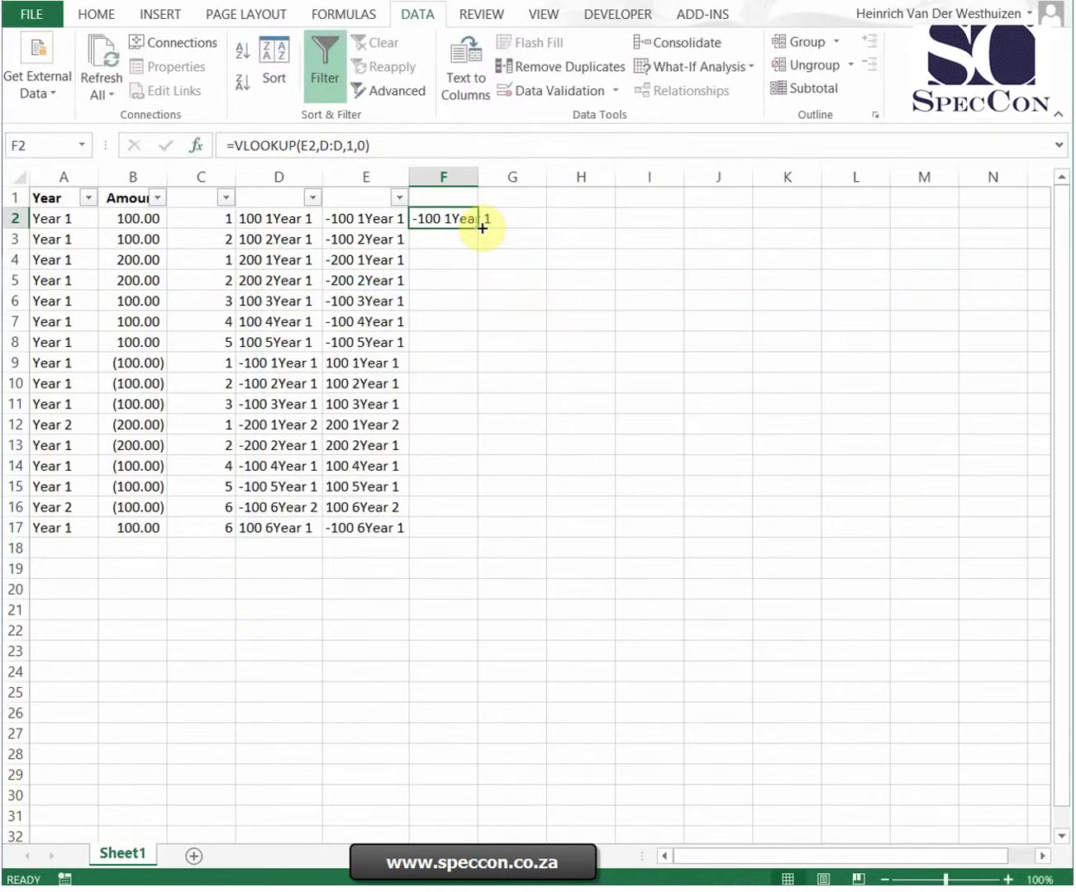
pyautogui.doubleClick(480, 224)
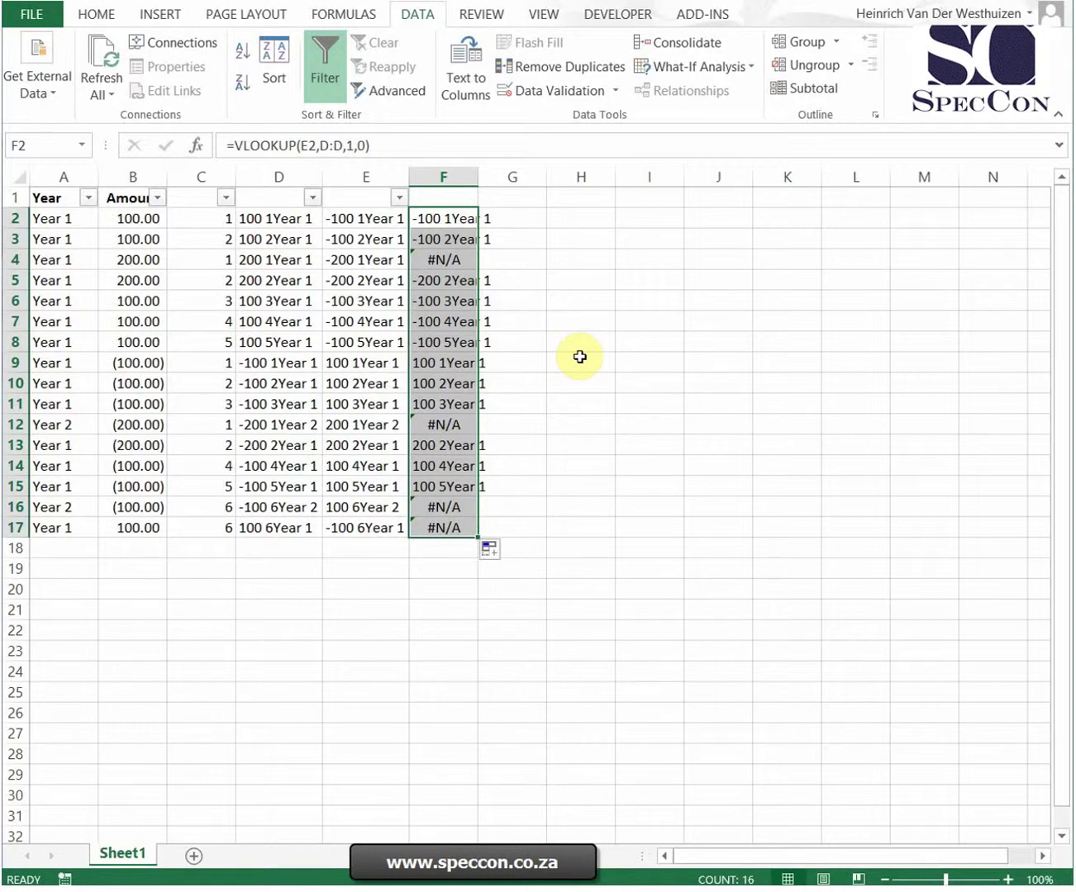
# Step: Reapply the filter to the whole header row so that it also covers column F
pyautogui.click(15, 197)
pyautogui.click(323, 70)
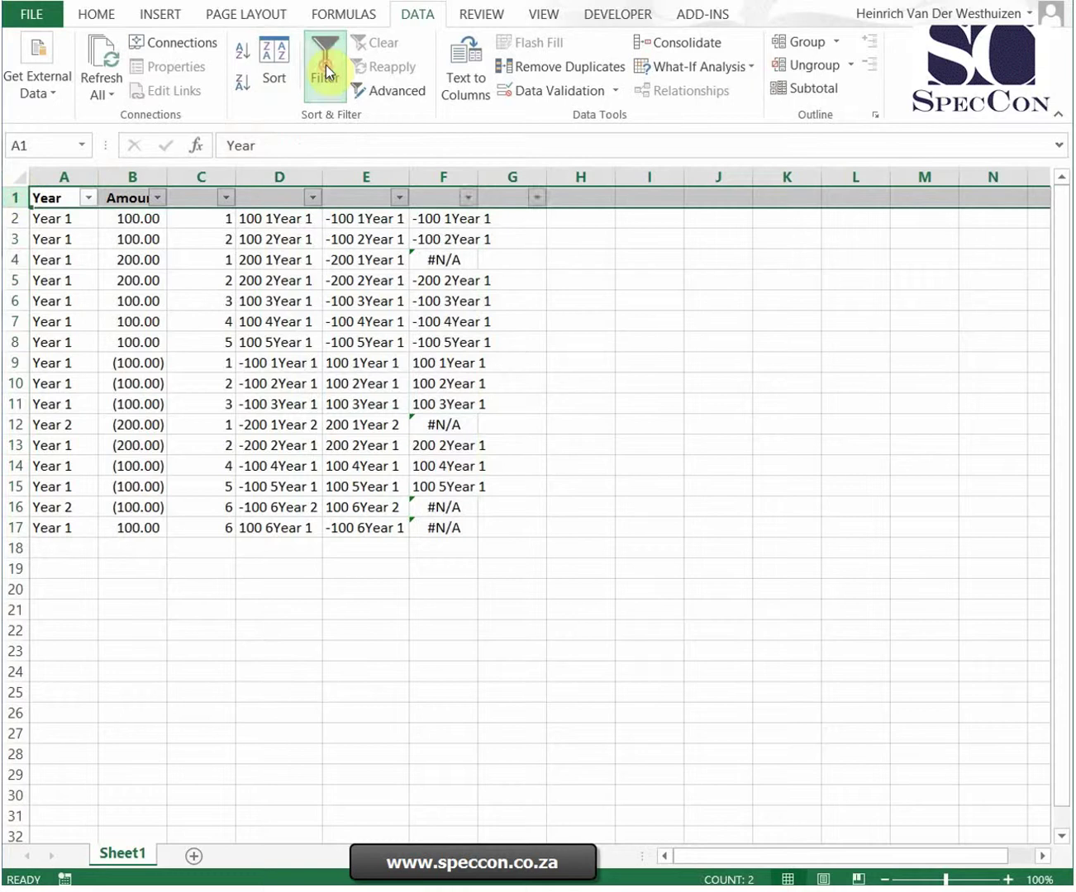
pyautogui.click(650, 424)
# Step: Filter column F to only the #N/A rows and compare the amounts and years of the two 200 entries
pyautogui.click(468, 194)
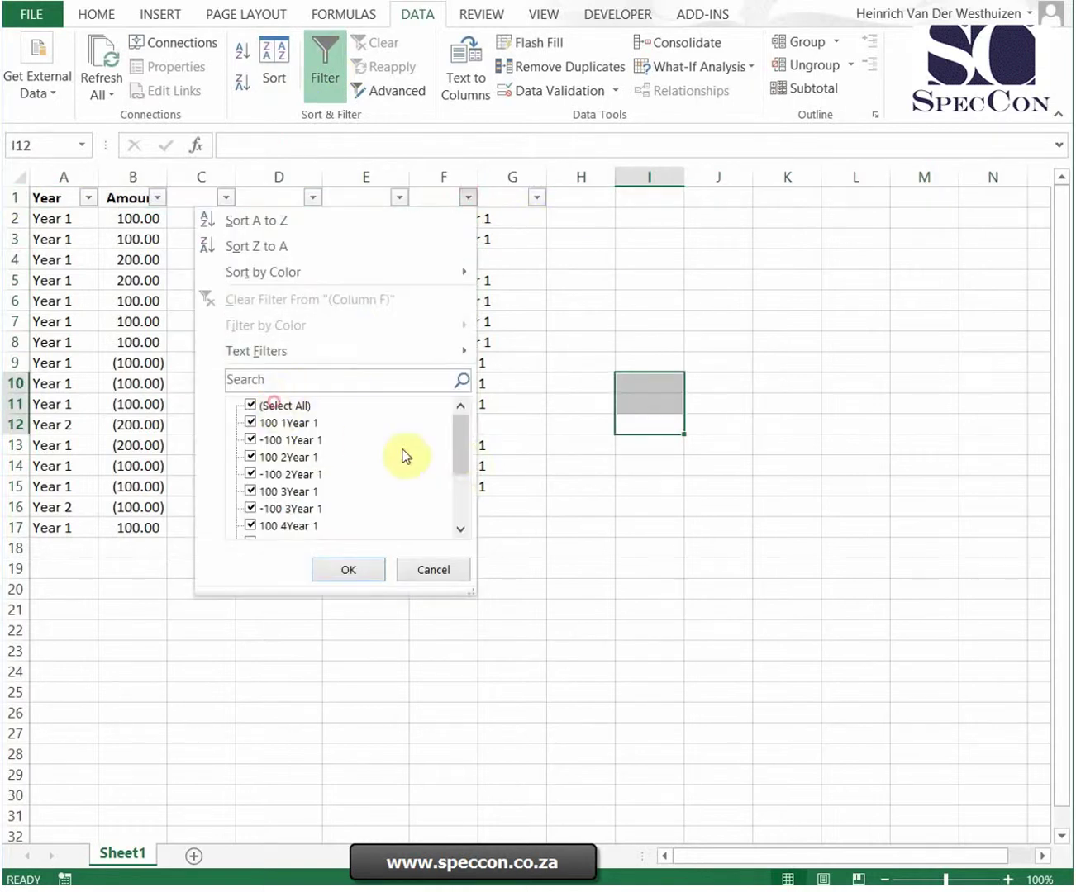
pyautogui.click(267, 408)
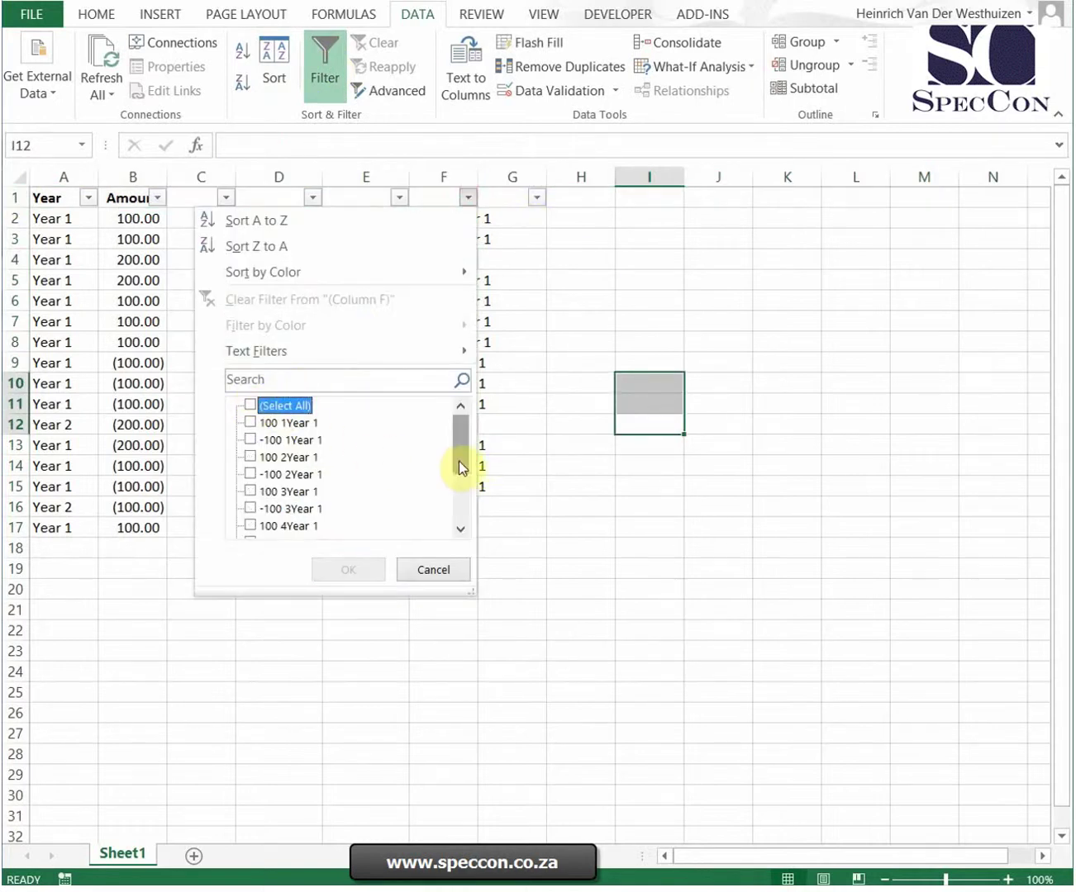
pyautogui.moveTo(459, 461); pyautogui.dragTo(461, 523)
pyautogui.click(266, 528)
pyautogui.click(347, 568)
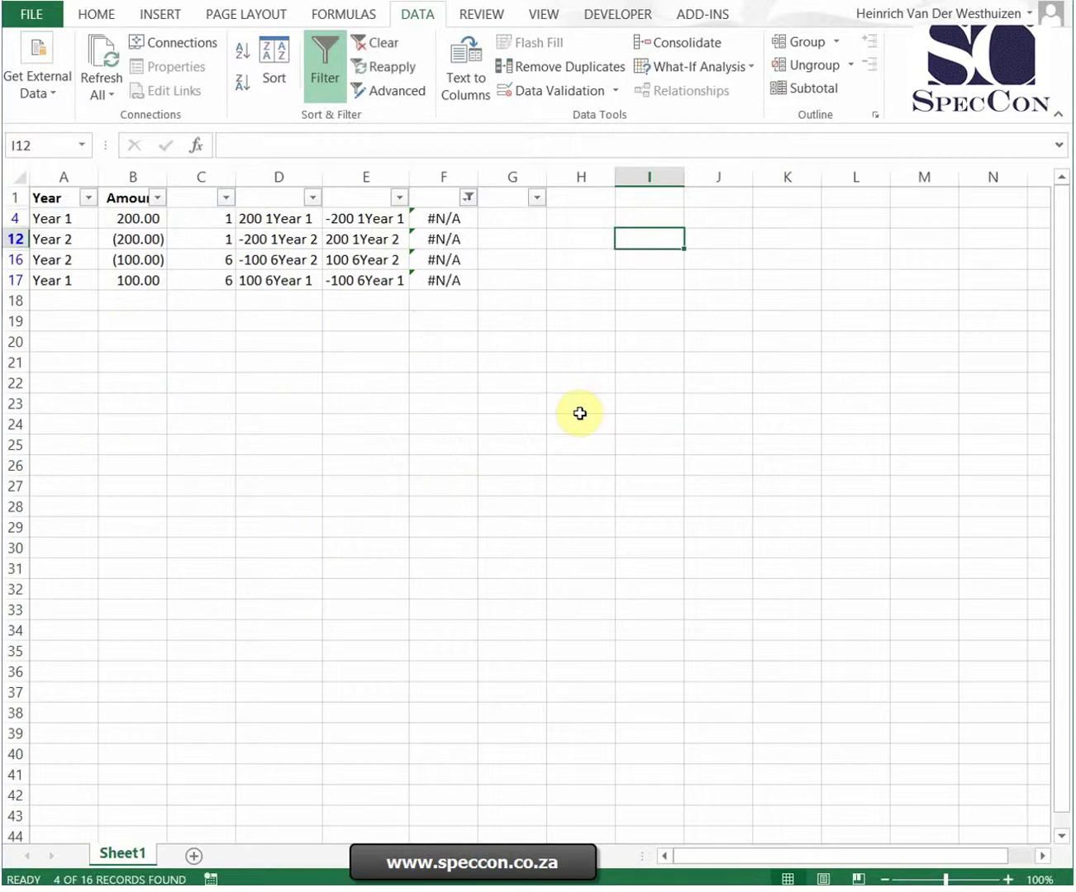
pyautogui.click(330, 401)
pyautogui.click(138, 220)
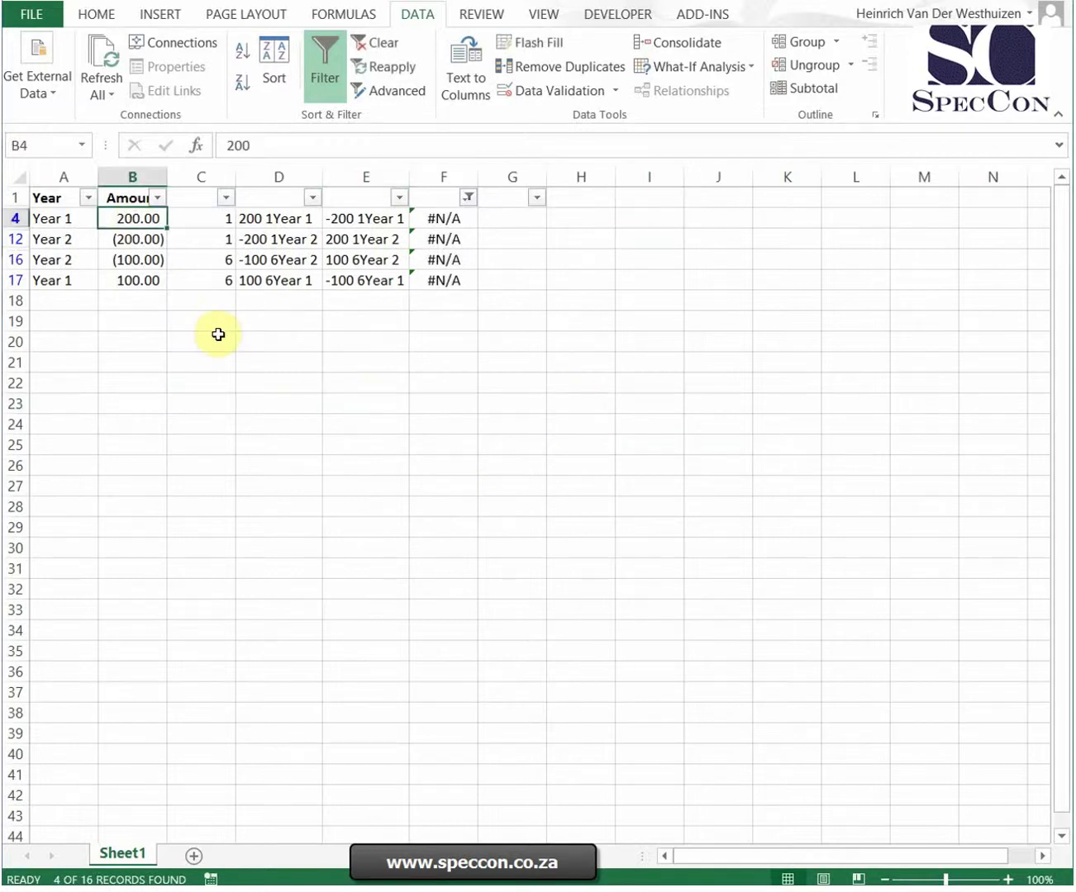
pyautogui.click(139, 239)
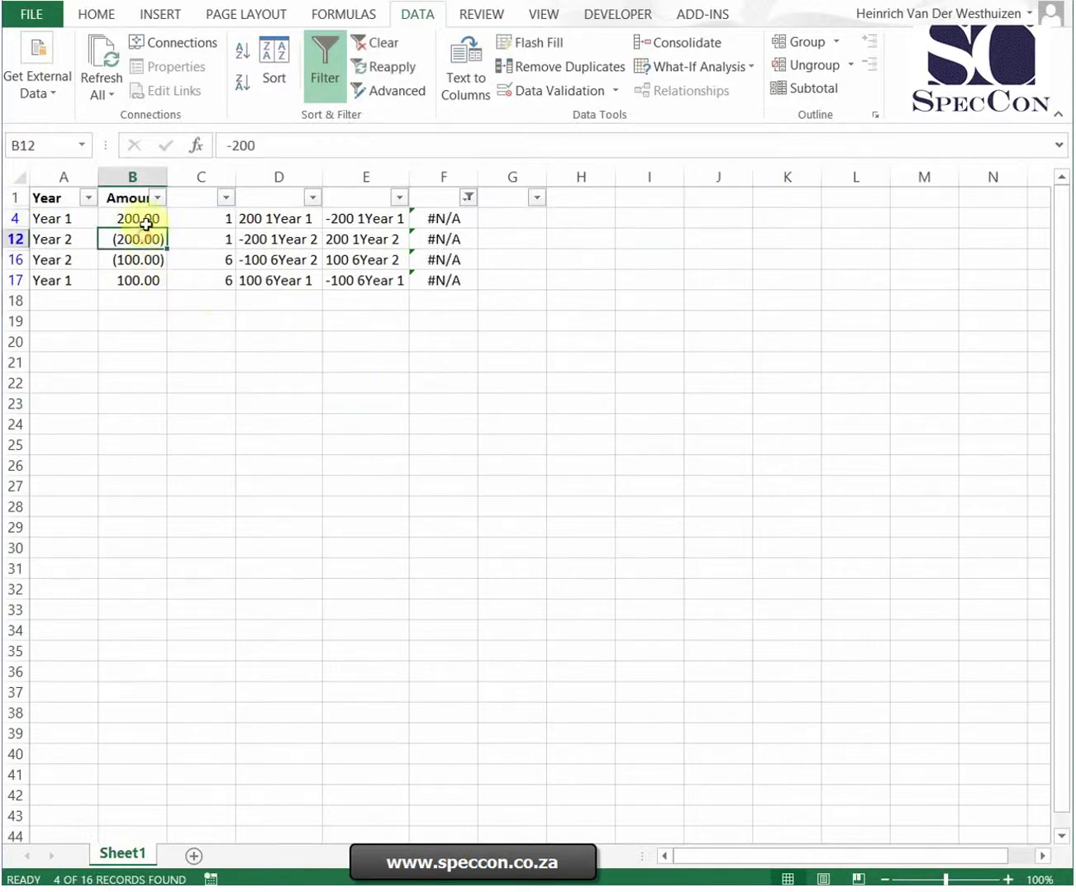
pyautogui.moveTo(137, 218); pyautogui.dragTo(142, 239)
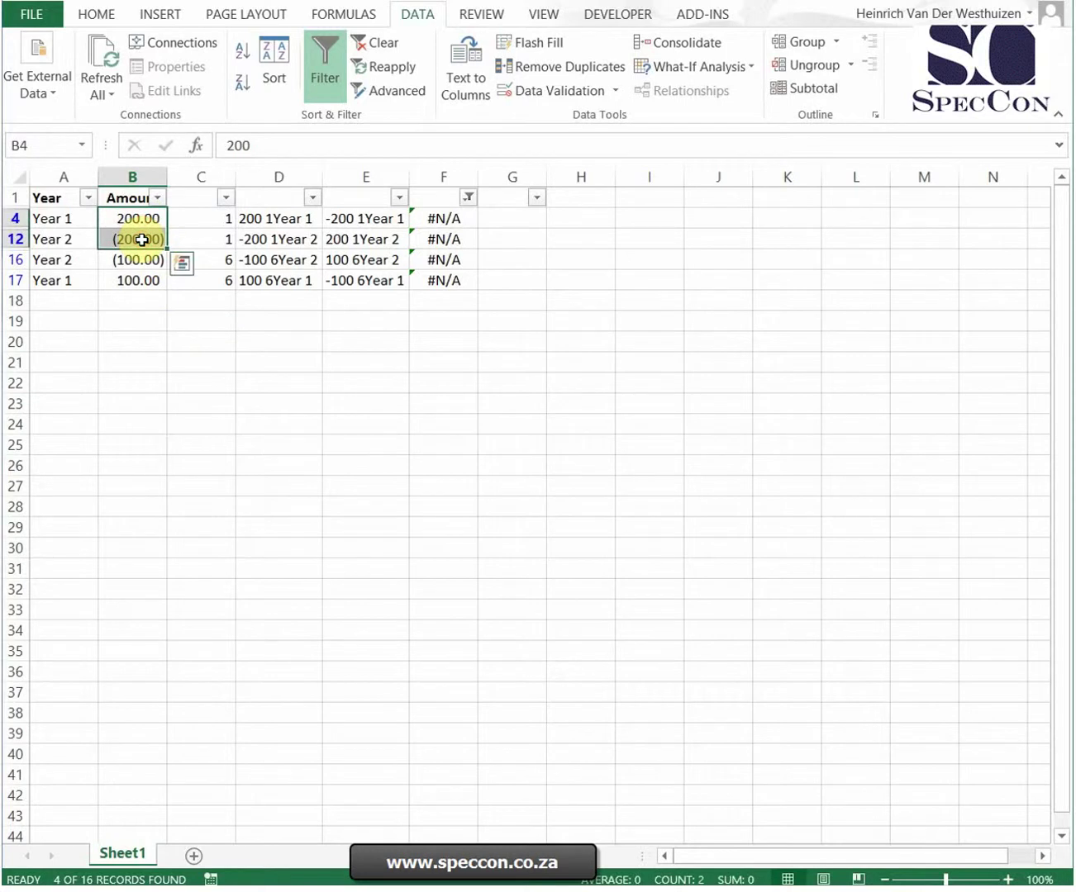
pyautogui.click(70, 219)
pyautogui.click(53, 239)
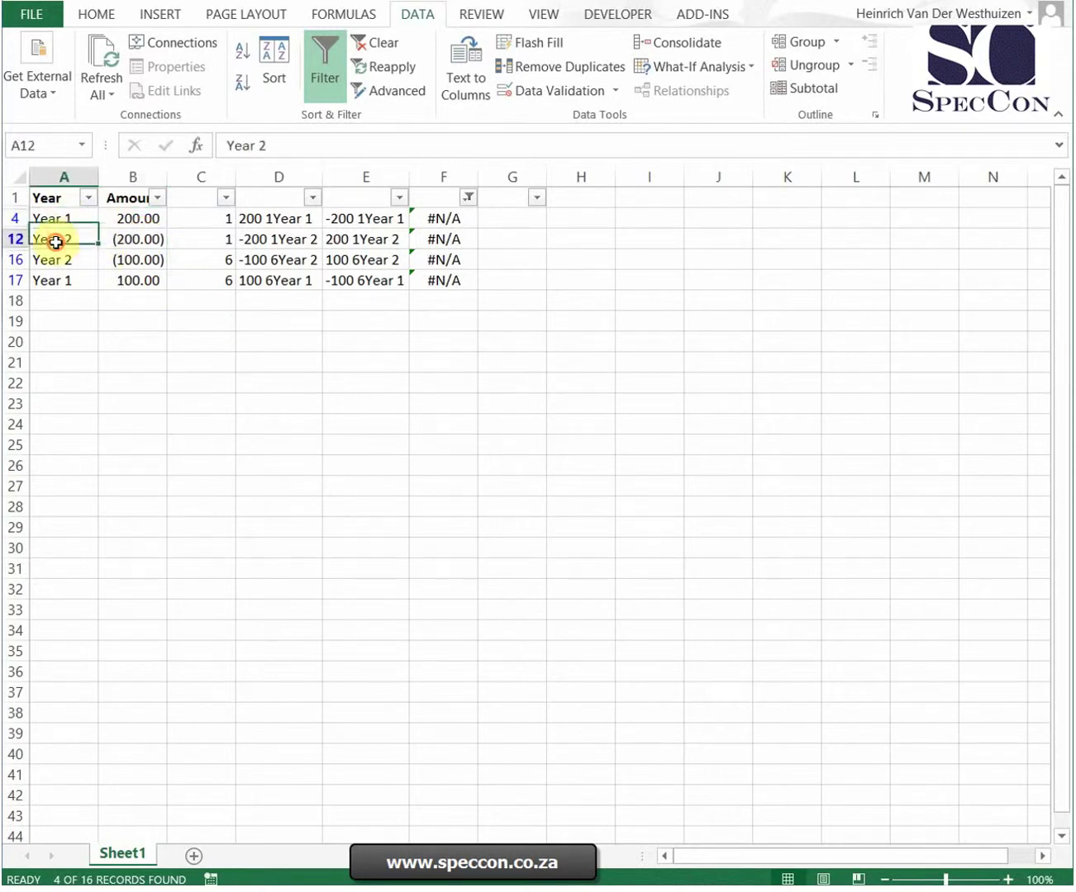
# Step: Clear the #N/A filter on column F by selecting all values again
pyautogui.click(467, 197)
pyautogui.click(295, 405)
pyautogui.click(348, 571)
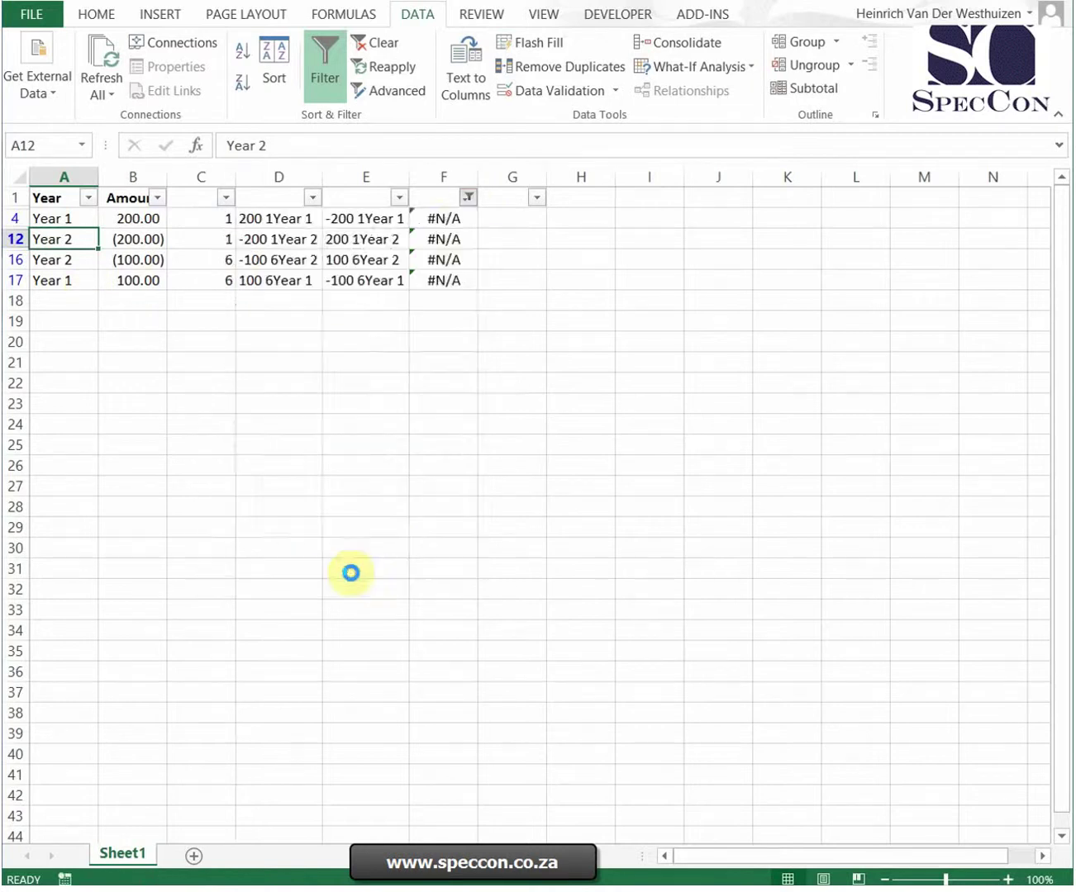
pyautogui.click(680, 526)
# Step: Wrap the F2 lookup in a status test, making it =IF(ISERROR(VLOOKUP(E2,D:D,1,0)),"Unreconcile","Reconcile")
pyautogui.click(450, 217)
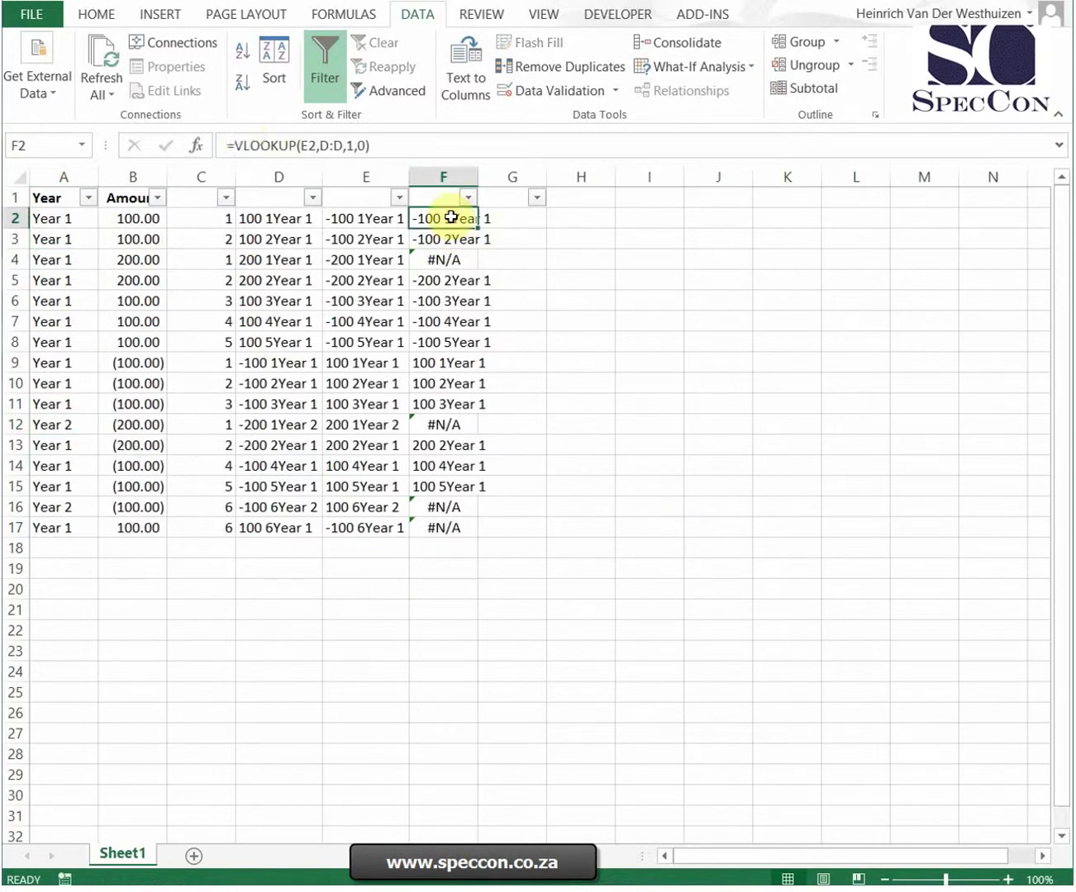
pyautogui.click(235, 145)
pyautogui.write('if')
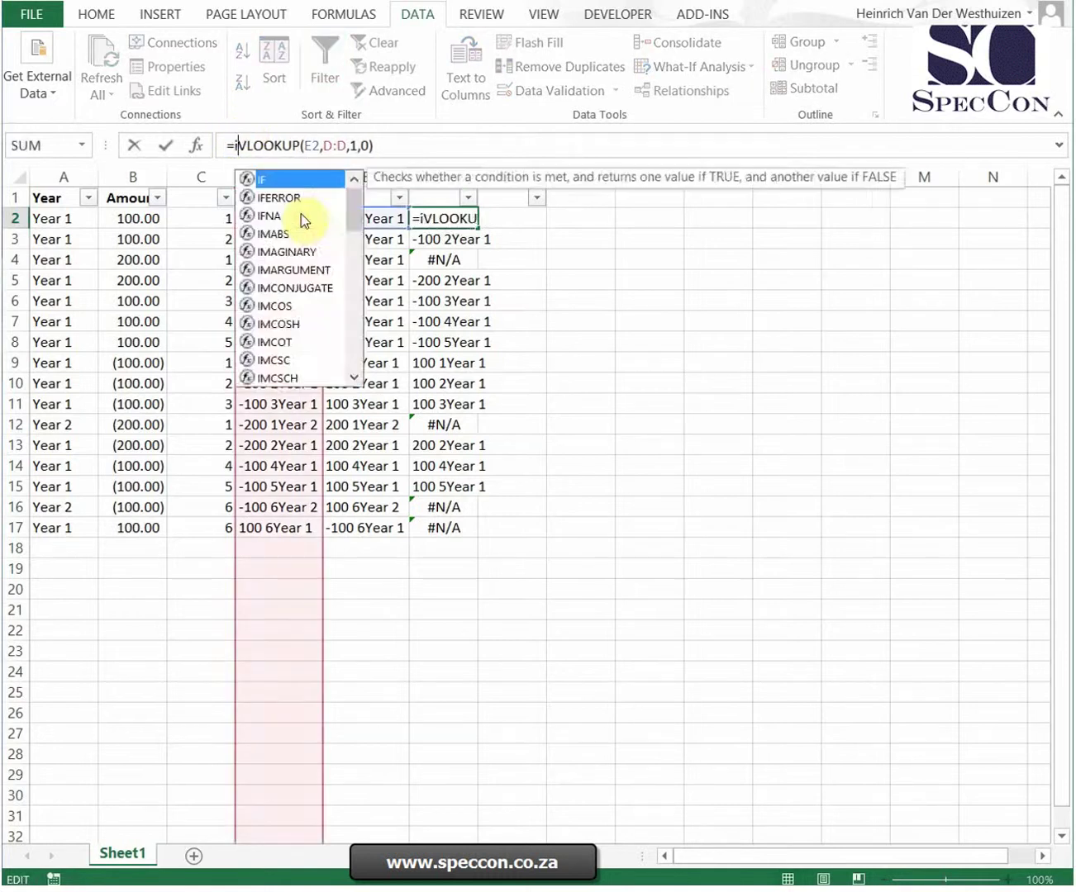
pyautogui.write('(iserror')
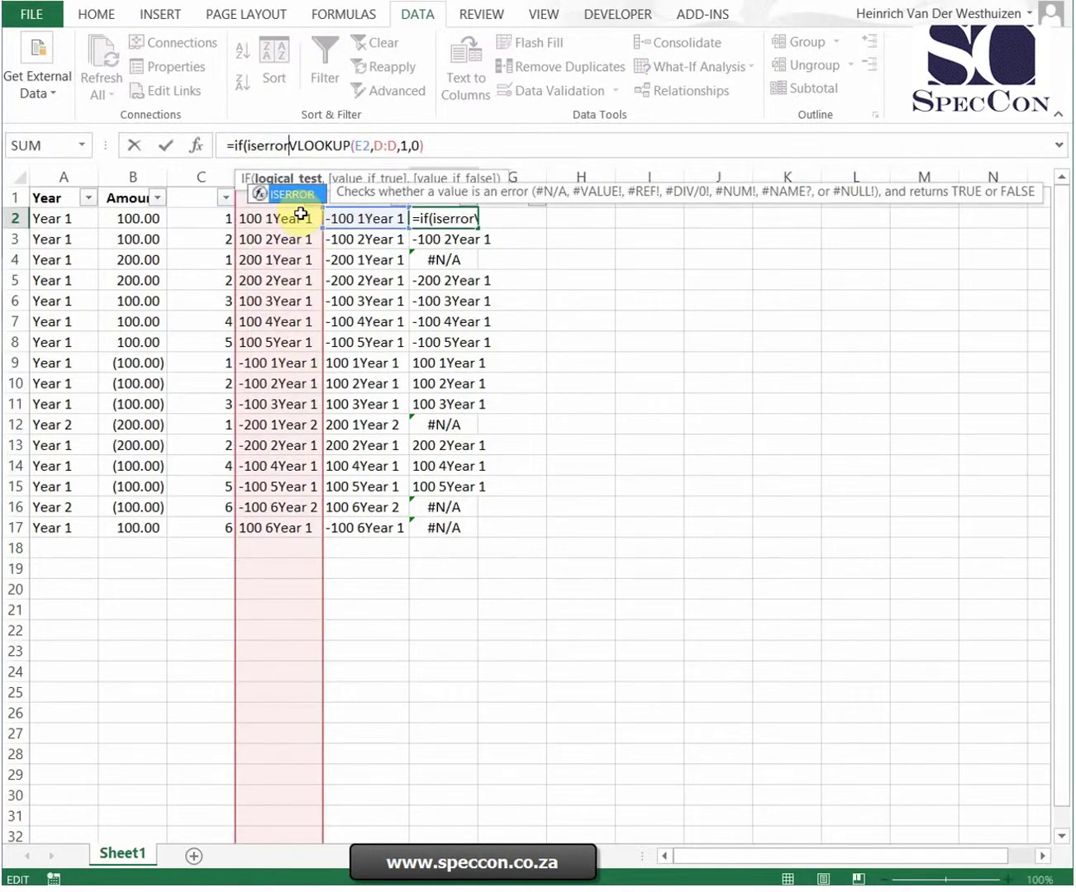
pyautogui.write('(')
pyautogui.click(441, 146)
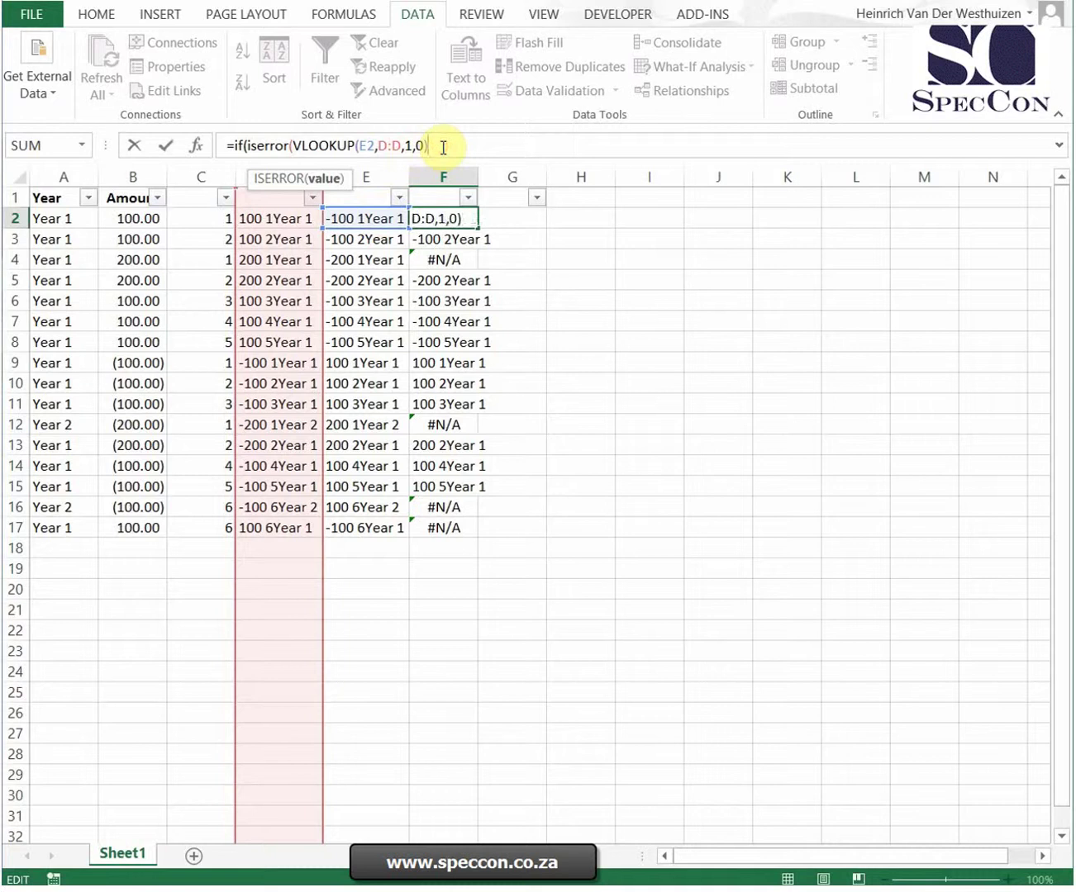
pyautogui.write('),')
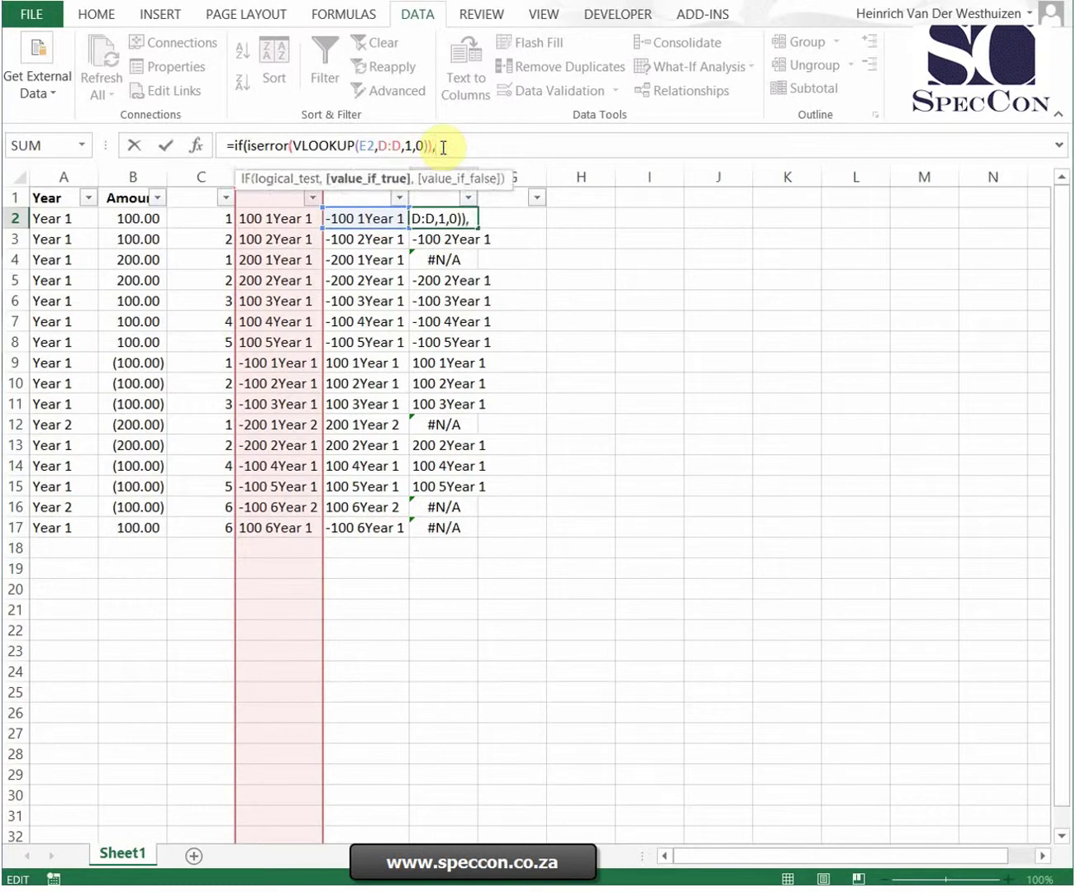
pyautogui.write('"Unreconcil')
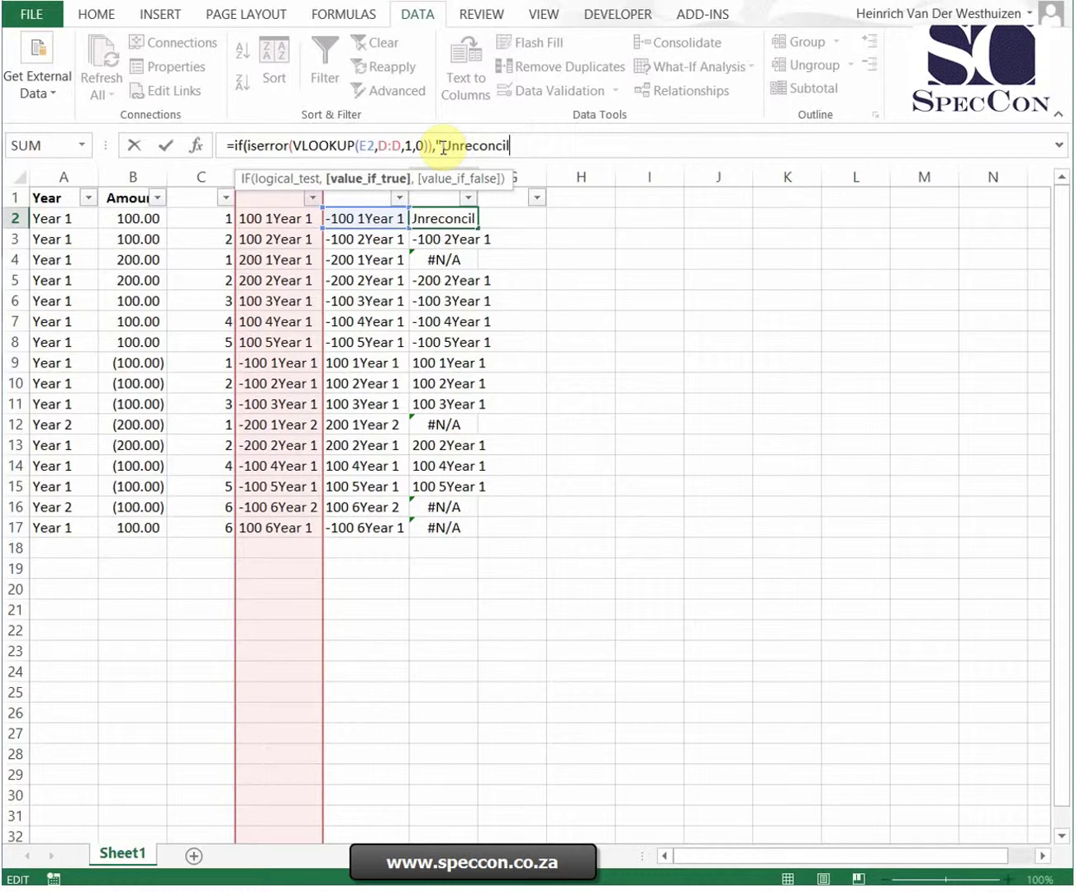
pyautogui.write('e",')
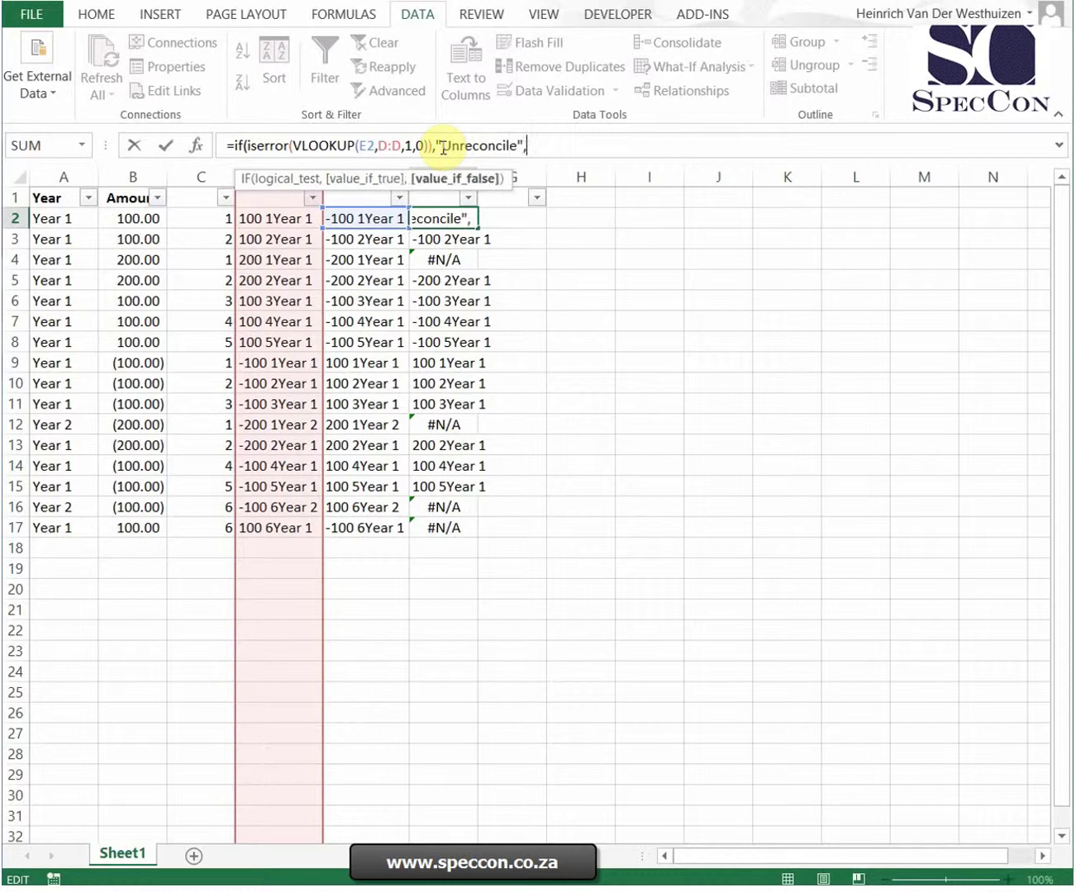
pyautogui.write('"Reconcil')
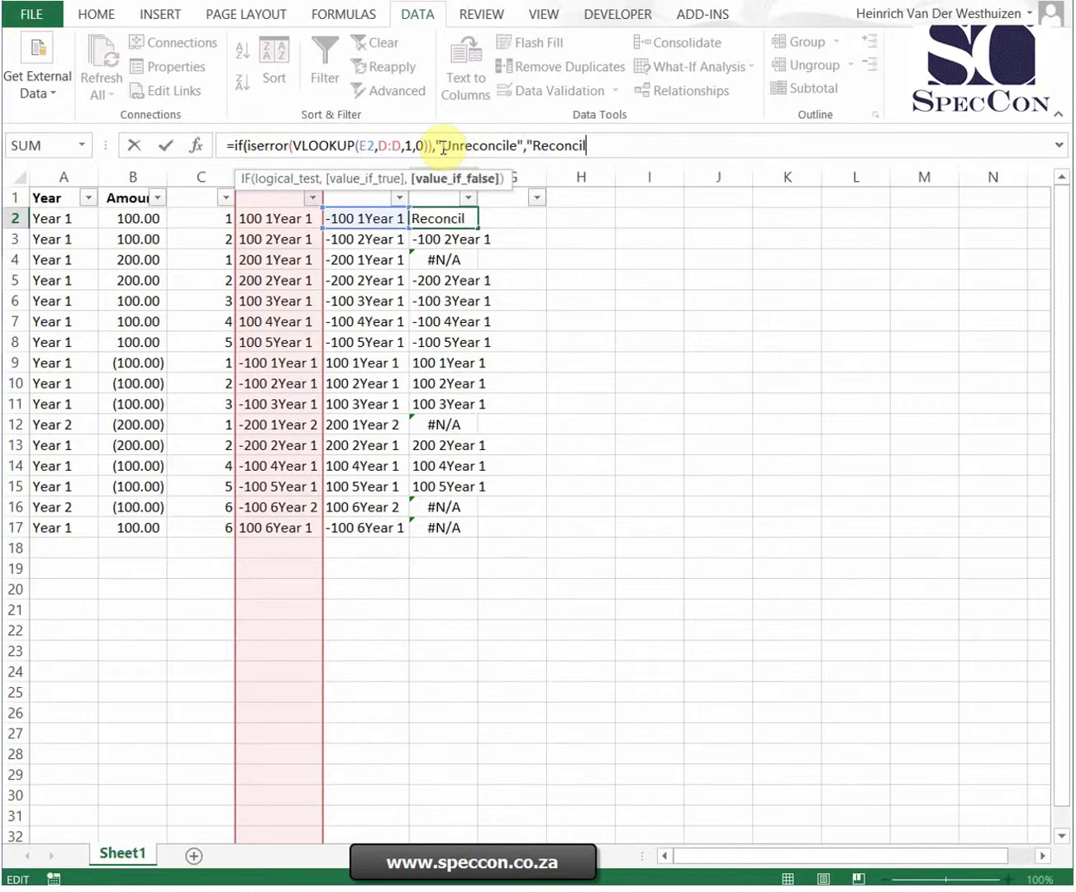
pyautogui.write('e")')
pyautogui.press('Return')
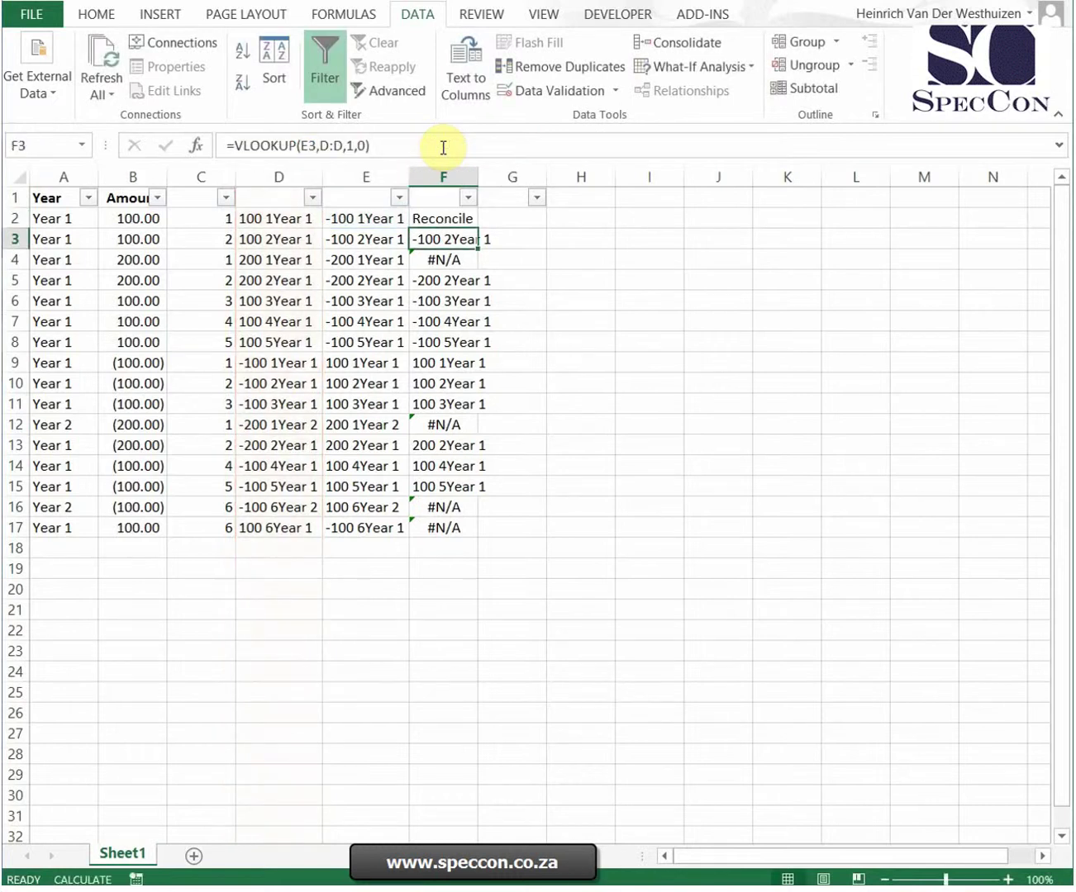
# Step: Fill the F2 status formula down to row 17 and fit column F's width to its contents
pyautogui.click(447, 219)
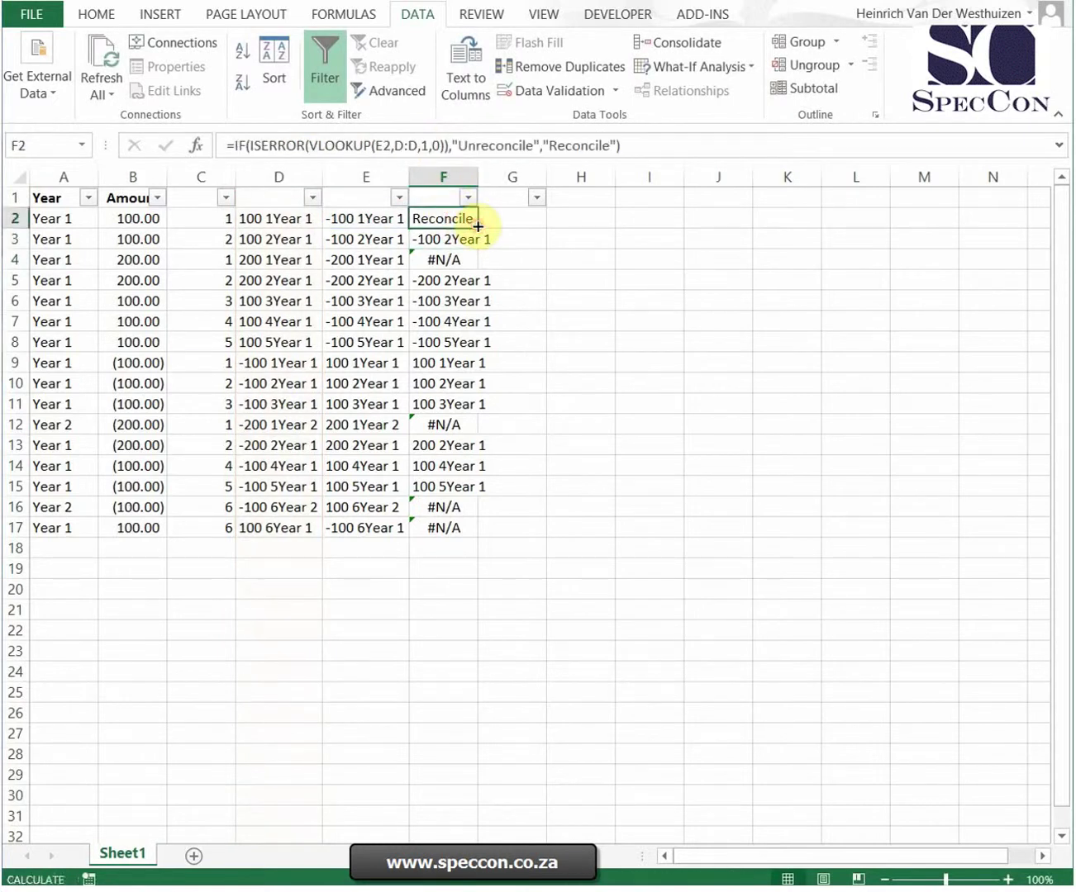
pyautogui.doubleClick(478, 227)
pyautogui.doubleClick(478, 176)
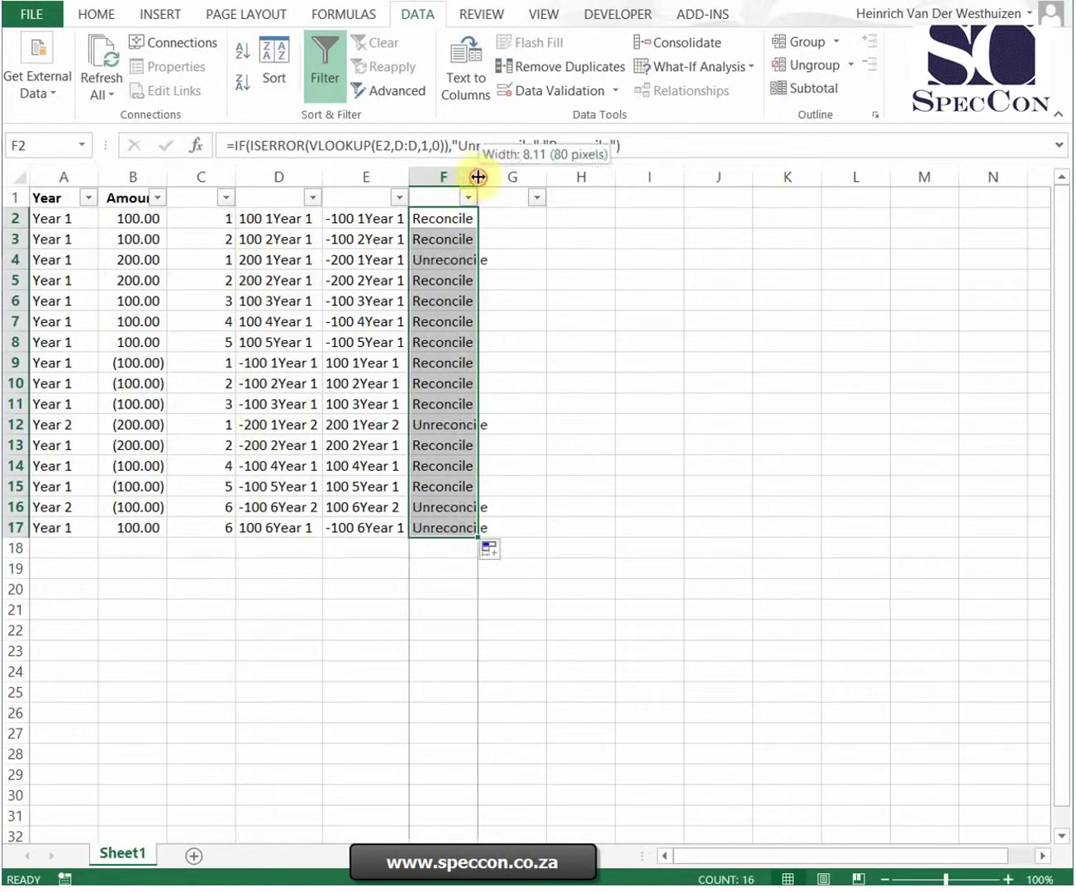
pyautogui.click(579, 366)
pyautogui.click(459, 216)
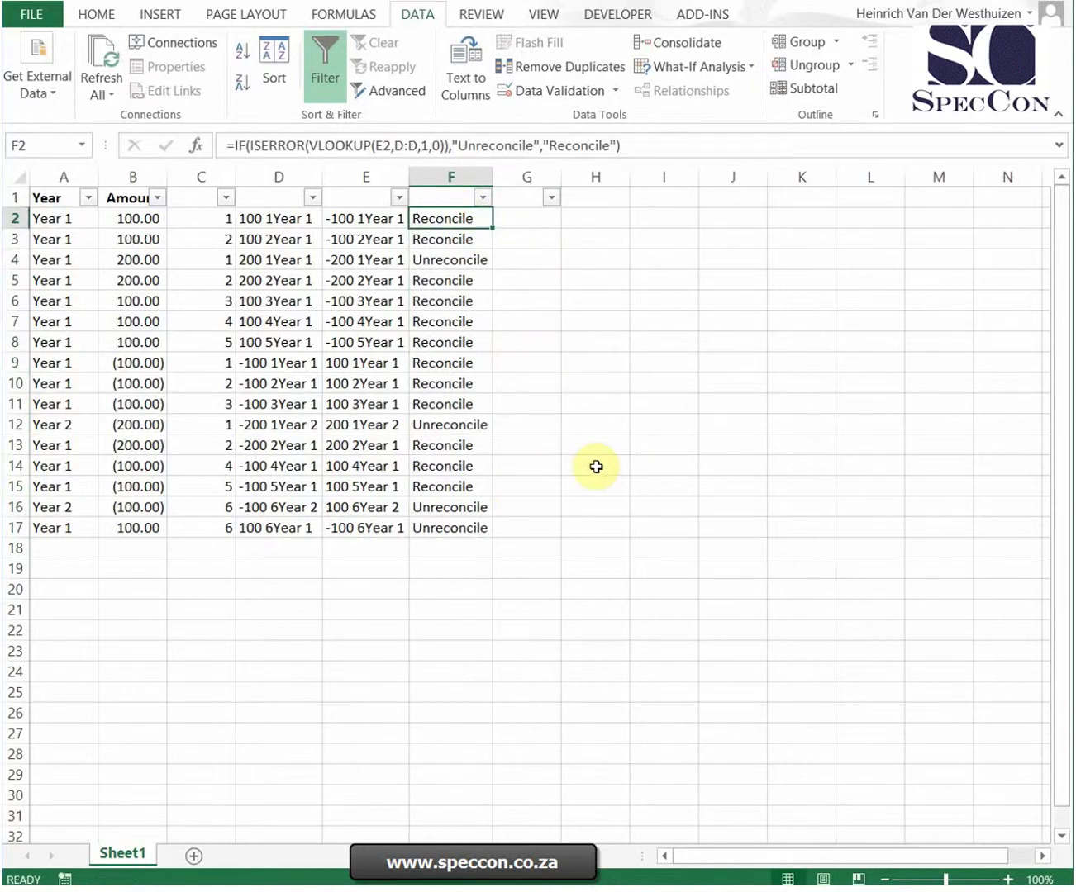
pyautogui.click(527, 257)
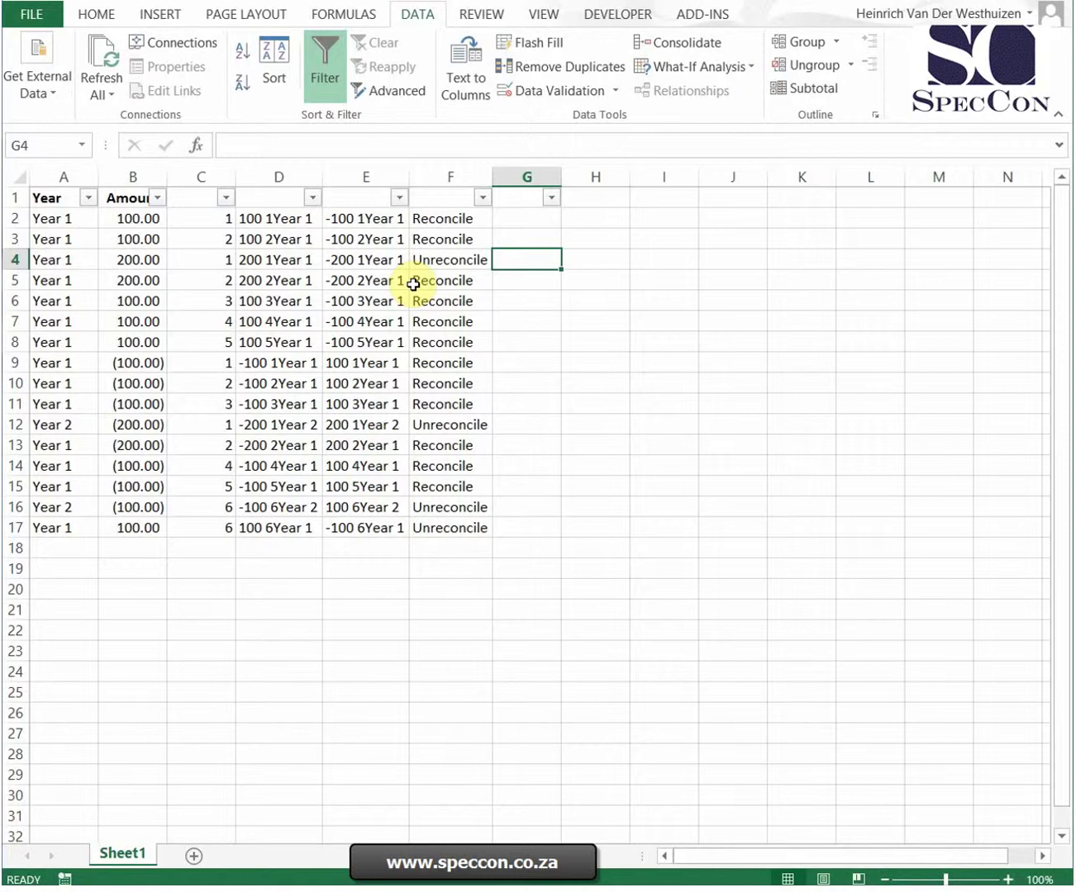
pyautogui.click(187, 221)
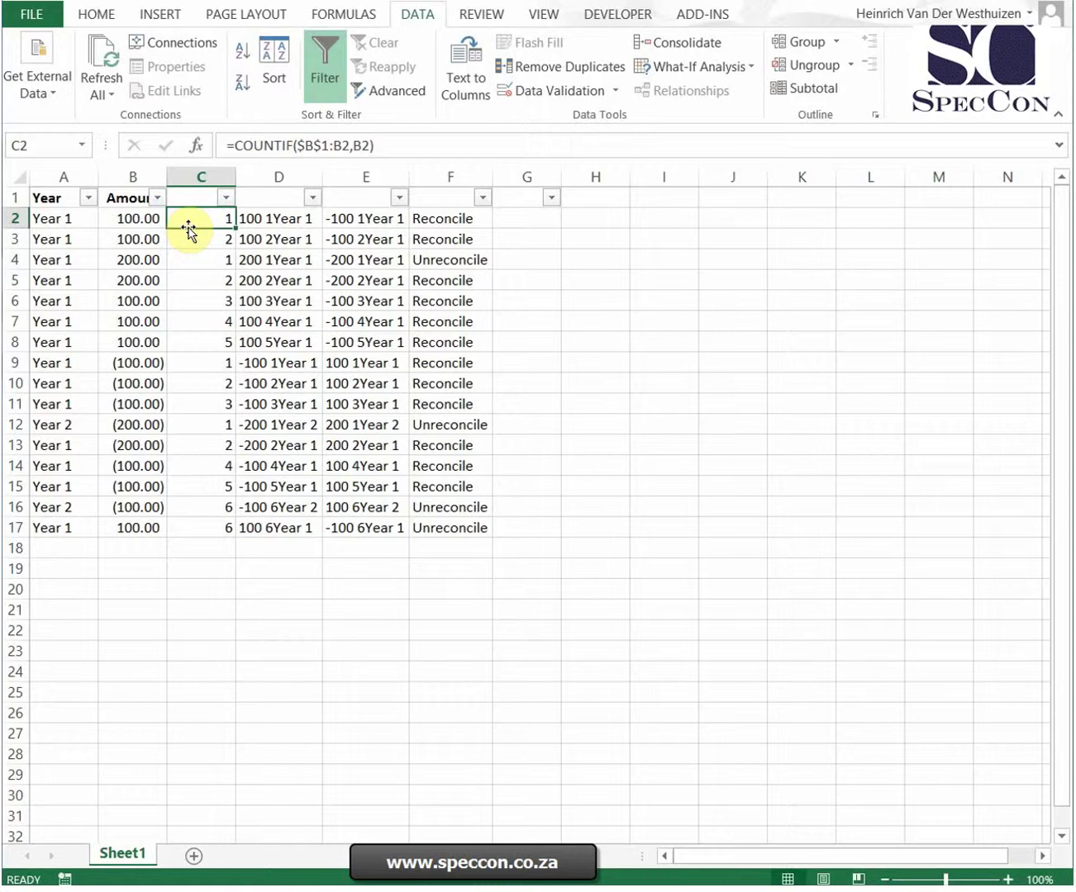
# Step: Filter column F to show only the Unreconcile rows
pyautogui.click(494, 204)
pyautogui.click(484, 199)
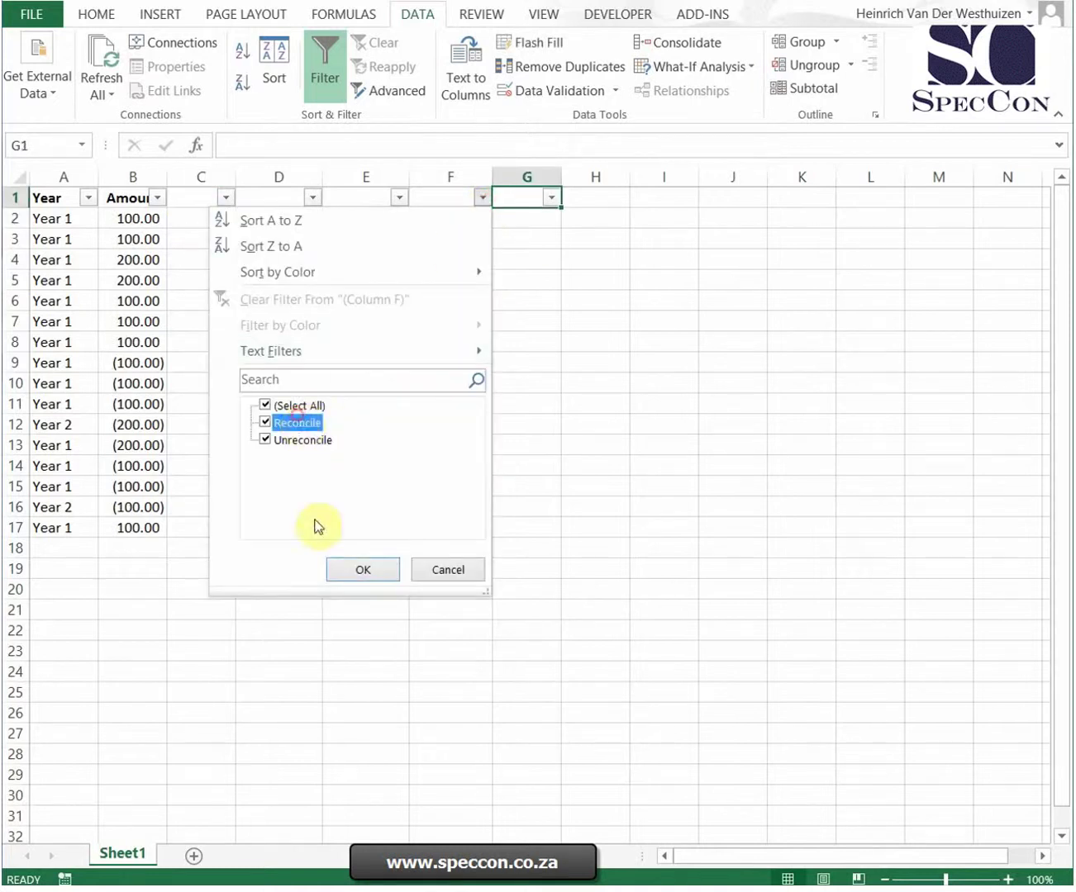
pyautogui.click(266, 422)
pyautogui.click(364, 569)
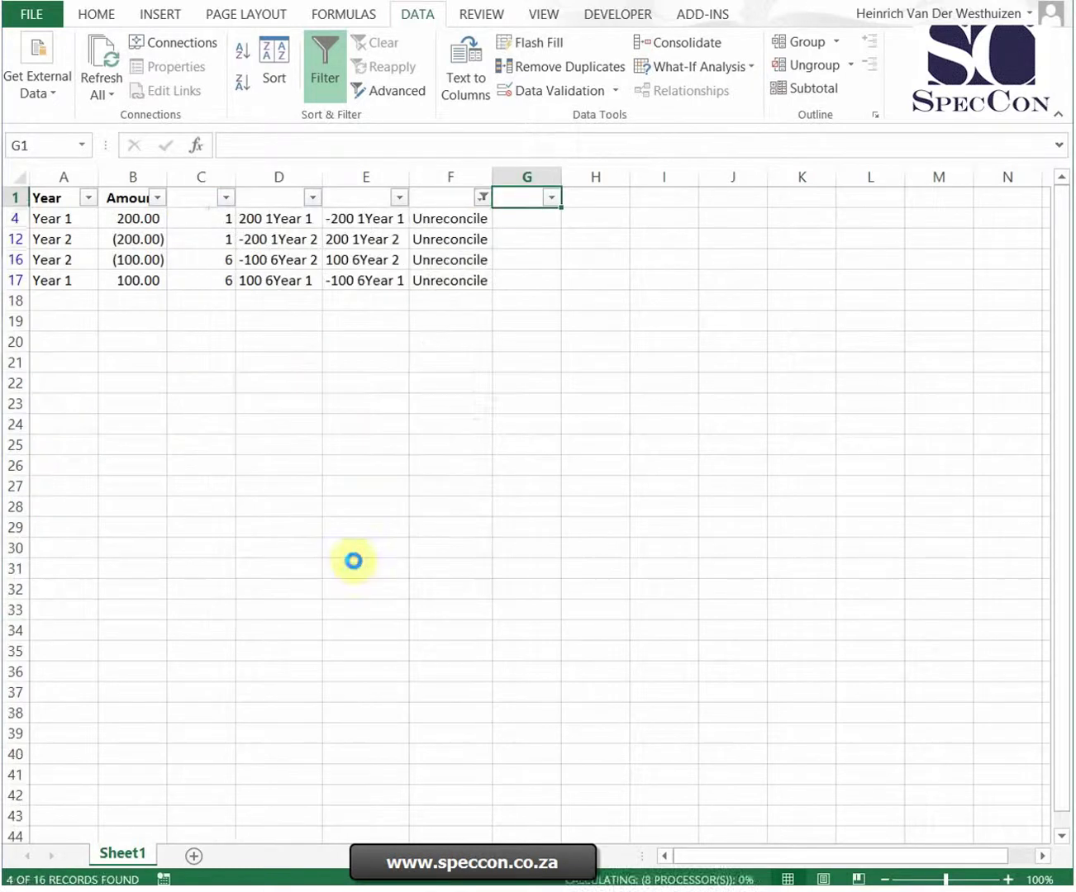
pyautogui.click(617, 460)
pyautogui.click(266, 405)
# Step: Replace the year in A4 with Year 2 copied from A12
pyautogui.click(73, 220)
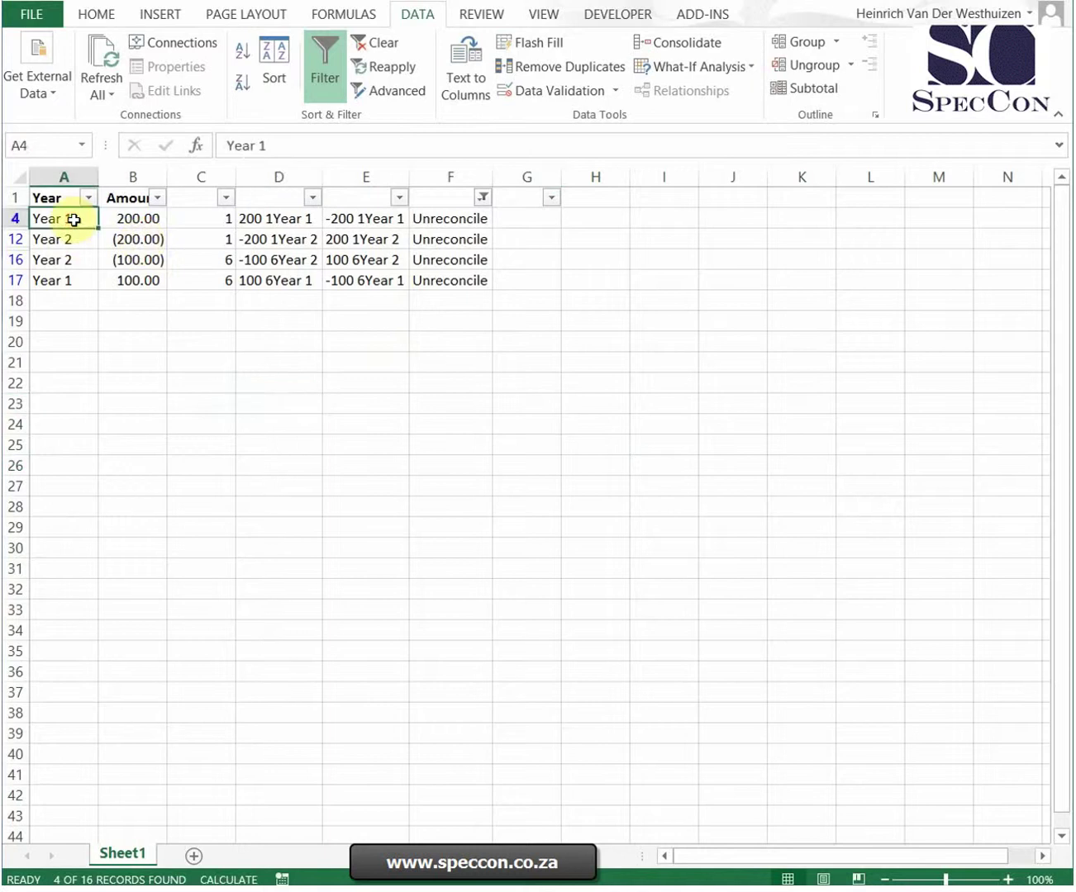
pyautogui.press('Down')
pyautogui.hotkey('ctrl', 'c')
pyautogui.press('Up')
pyautogui.press('Down')
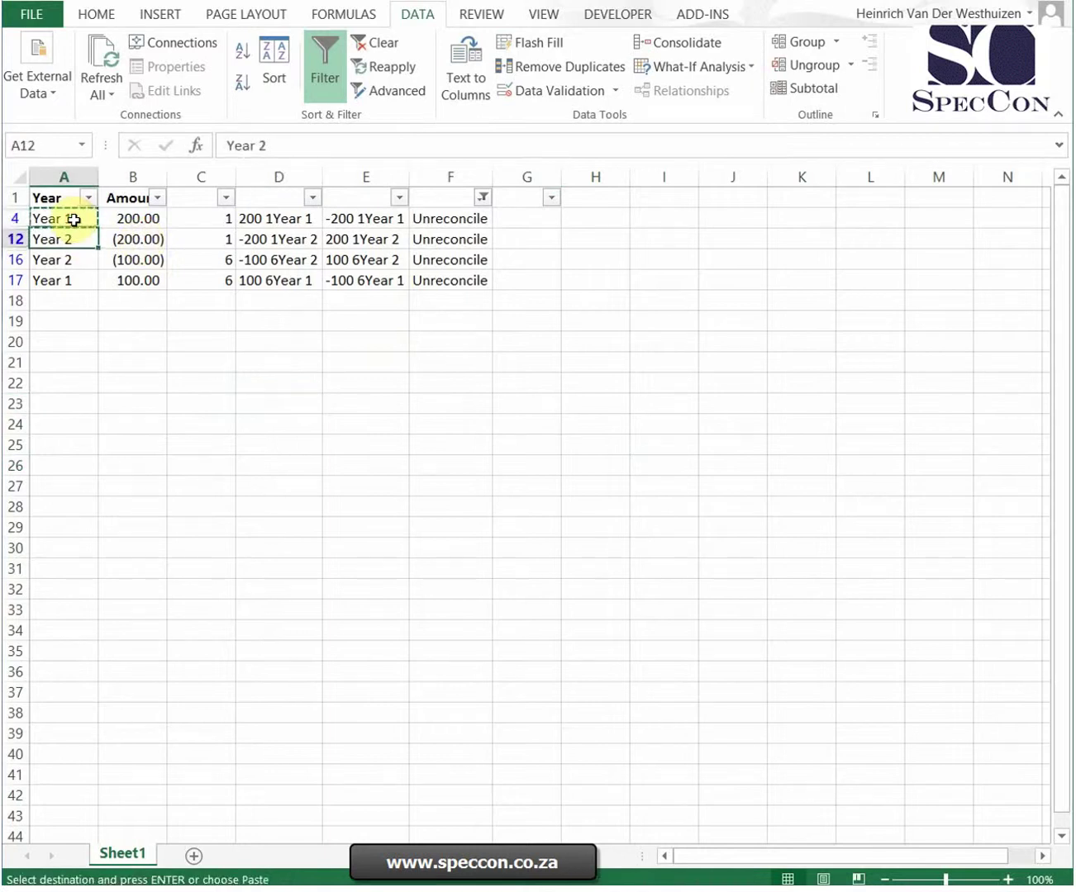
pyautogui.click(74, 221)
pyautogui.hotkey('ctrl', 'v')
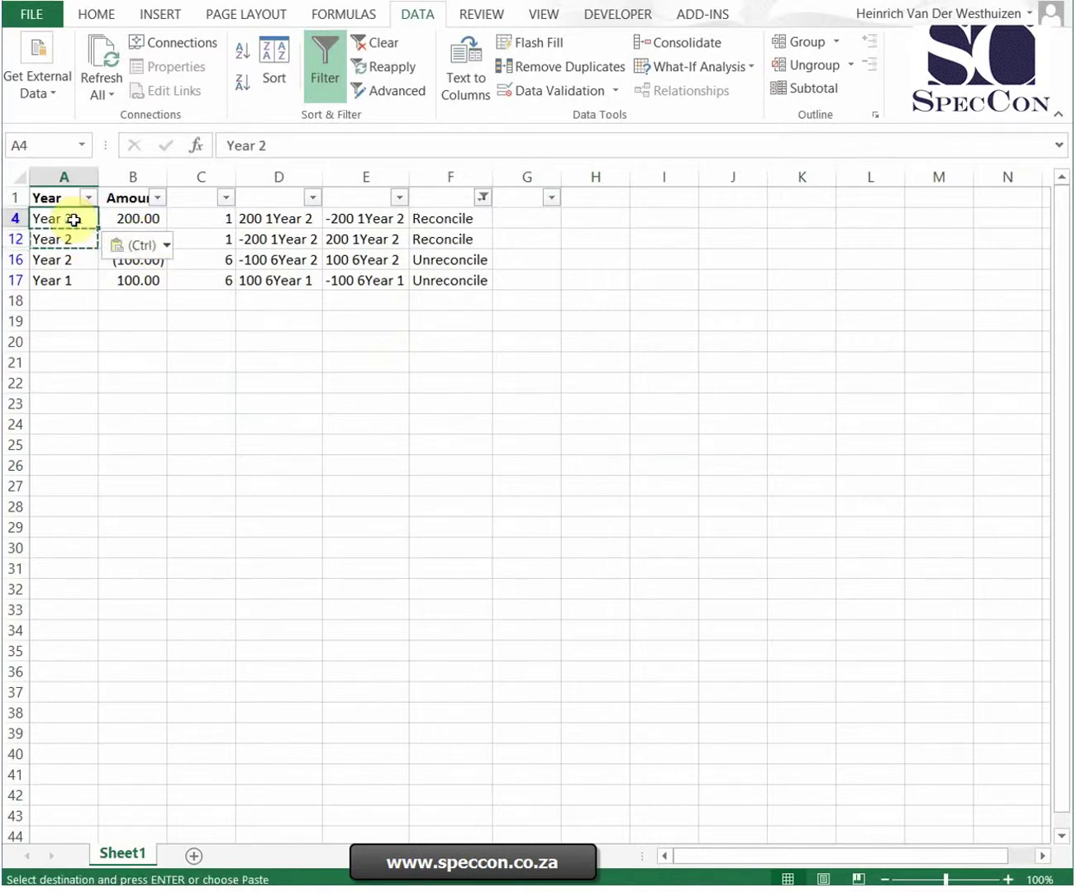
# Step: Replace the year in A17 with Year 2 copied from A16
pyautogui.press('Down')
pyautogui.press('Down')
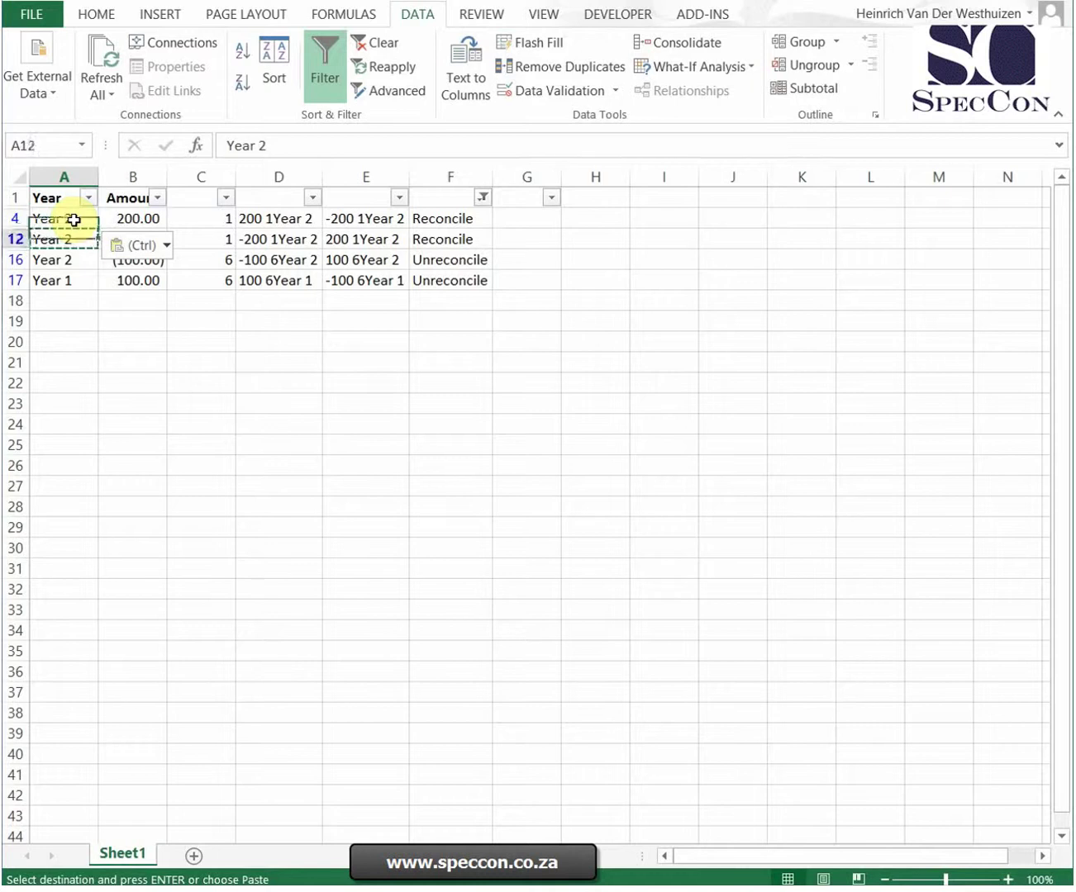
pyautogui.press('Down')
pyautogui.hotkey('ctrl', 'v')
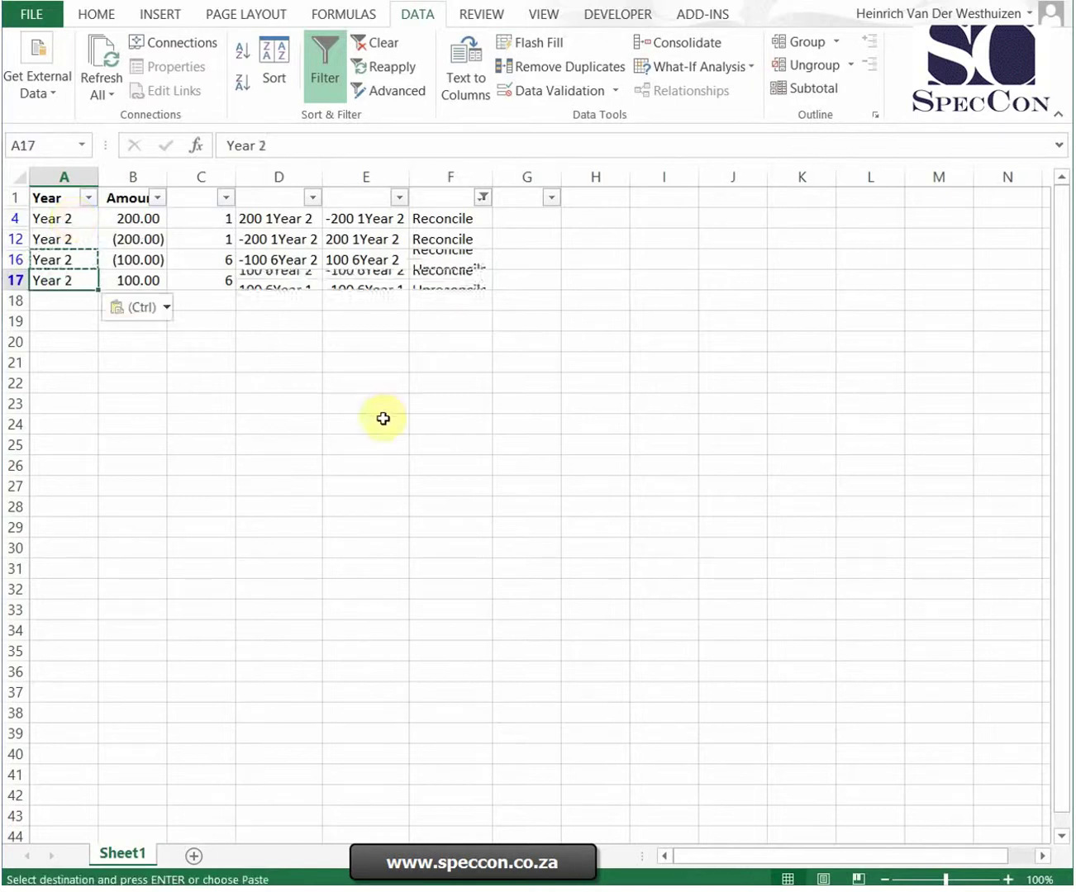